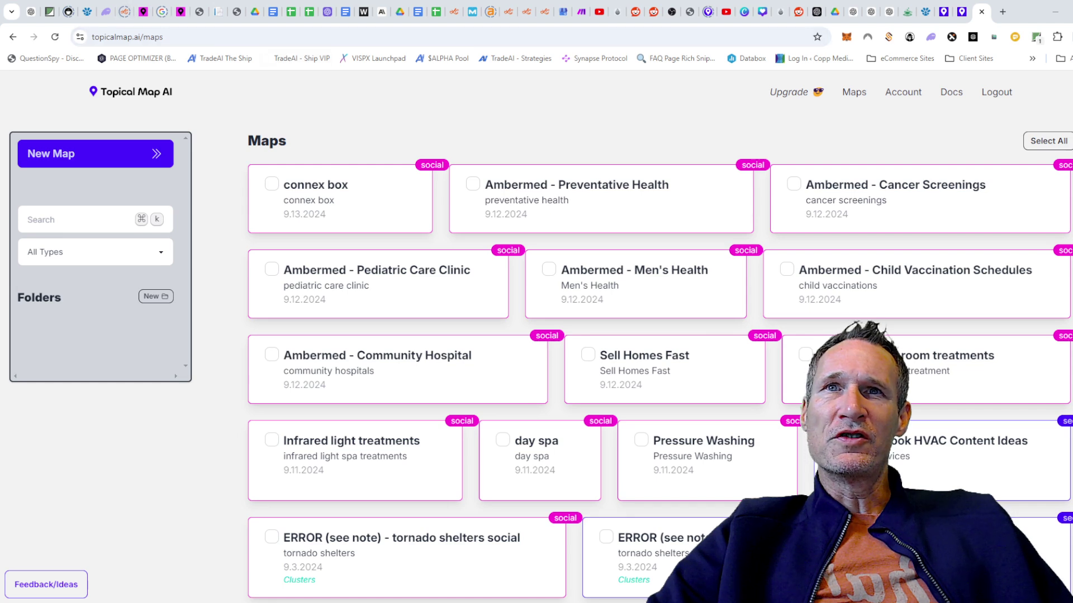
Look over the existing maps and start a new Social-First map.
{"action": "scroll", "coordinate": [536, 346], "scroll_direction": "down", "scroll_amount": 5}
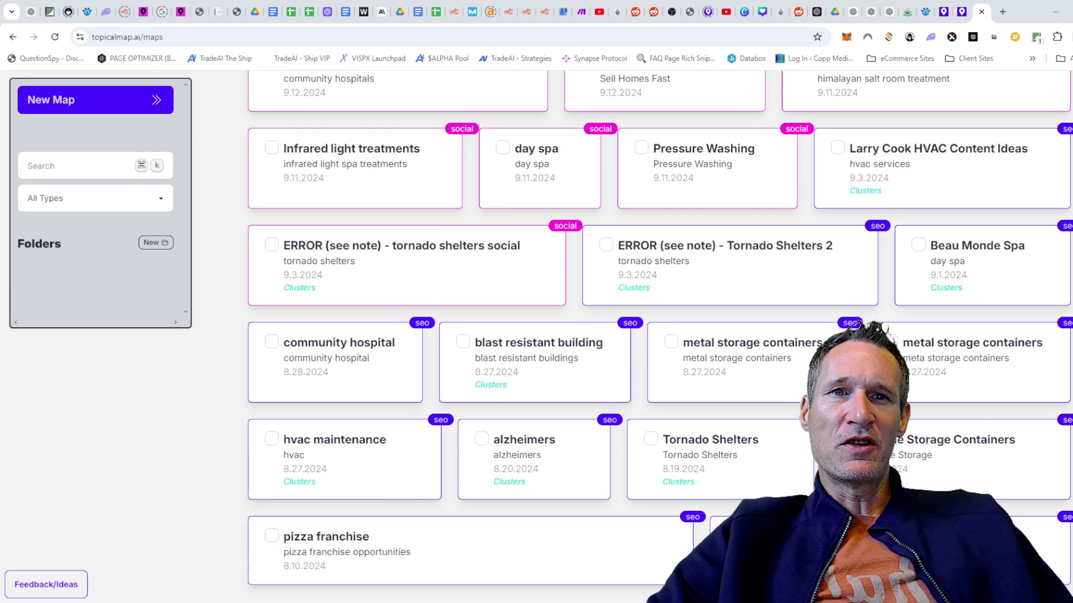
{"action": "scroll", "coordinate": [726, 391], "scroll_direction": "up", "scroll_amount": 1}
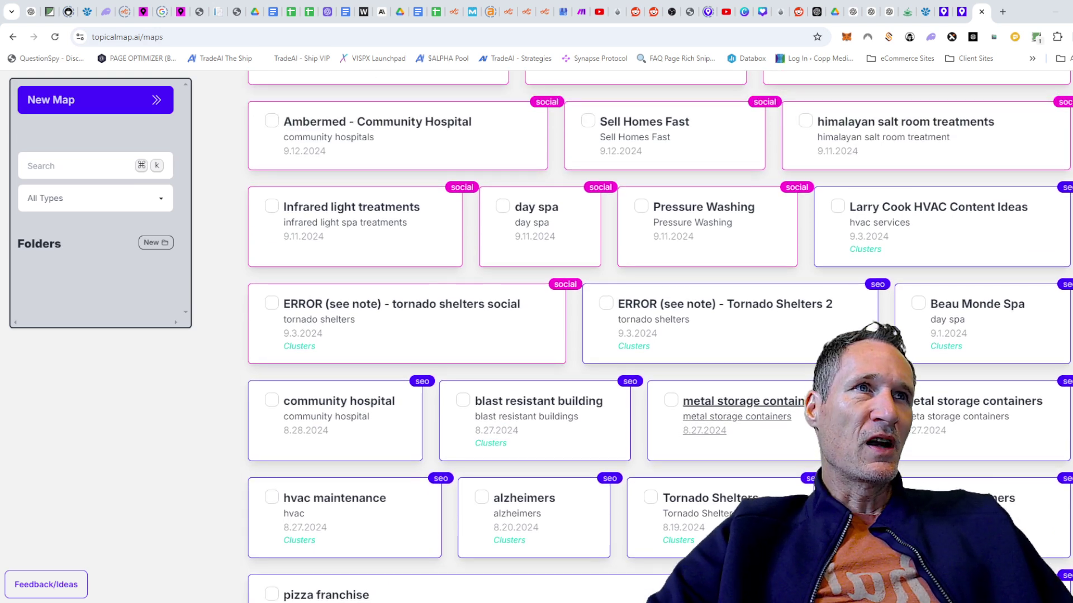
{"action": "scroll", "coordinate": [726, 402], "scroll_direction": "up", "scroll_amount": 5}
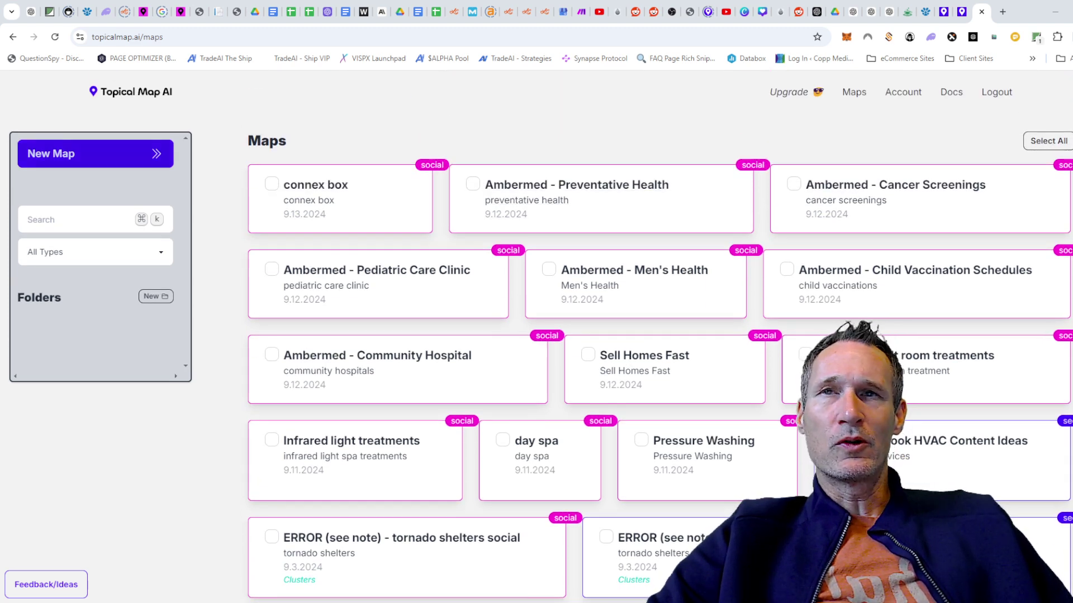
{"action": "left_click", "coordinate": [106, 159]}
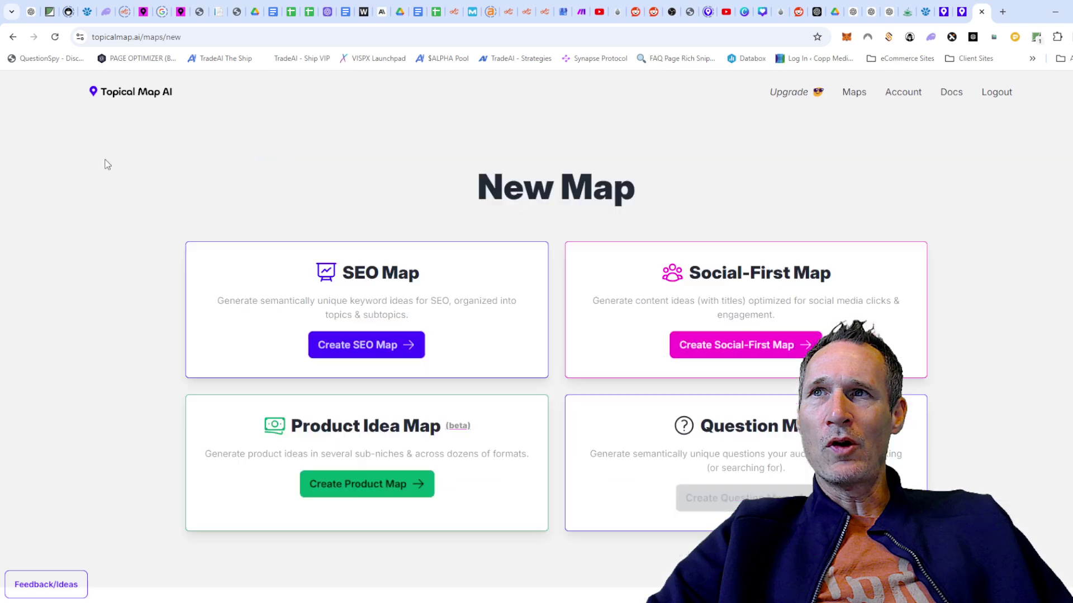
{"action": "left_click", "coordinate": [741, 346]}
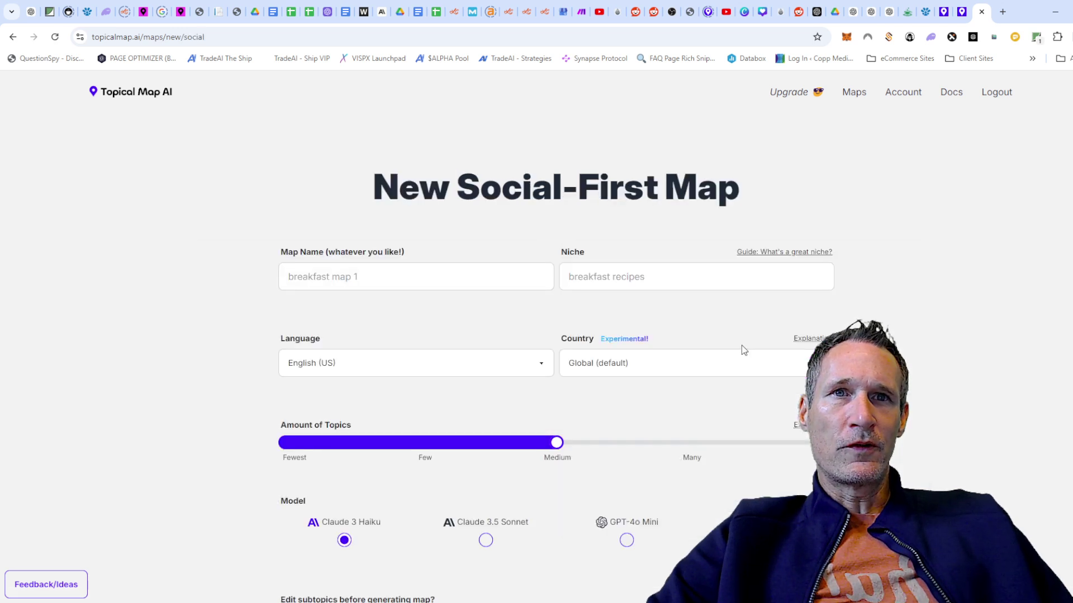
Name the map "AI Tools" and set its niche to "AI Tools".
{"action": "left_click", "coordinate": [407, 280]}
{"action": "type", "text": "AI Tools"}
{"action": "key", "text": "Tab"}
{"action": "key", "text": "Tab"}
{"action": "type", "text": "AI T"}
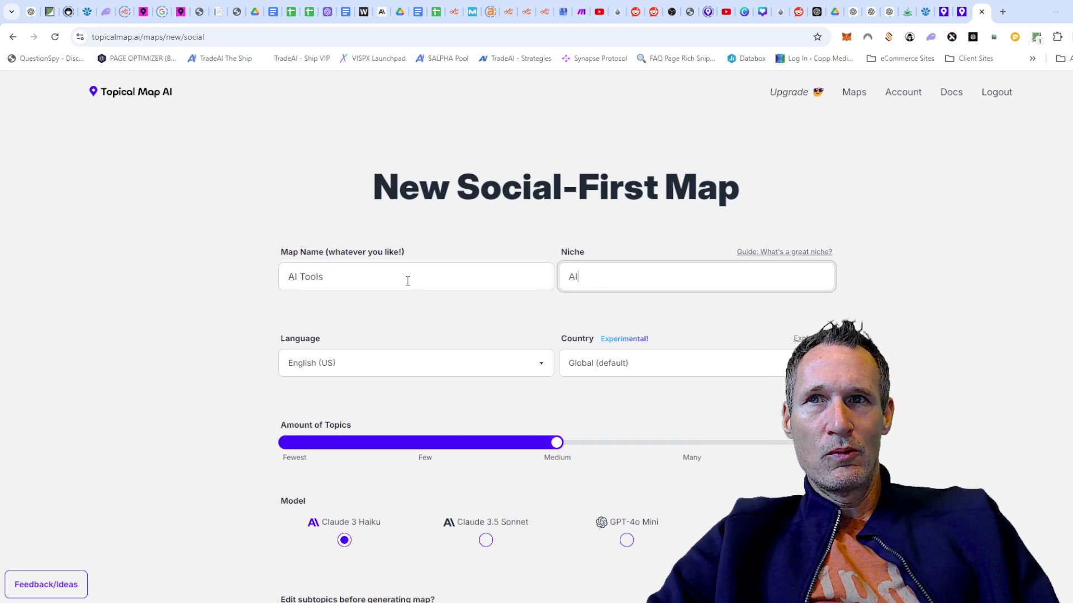
{"action": "type", "text": "ools"}
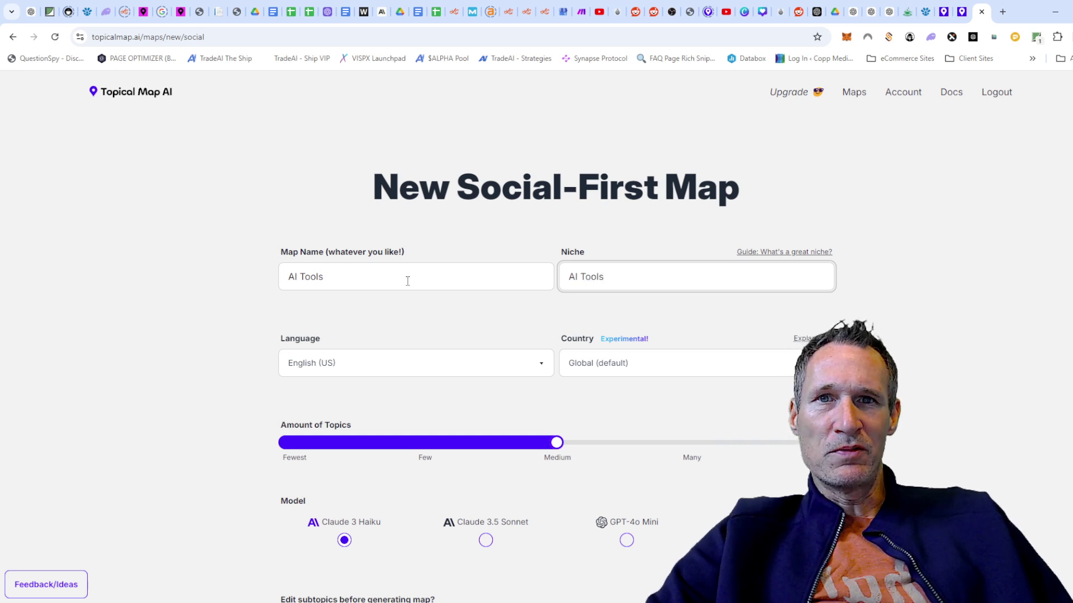
Generate the map with the amount of topics set to Few and the Claude 3.5 Sonnet model.
{"action": "left_click", "coordinate": [424, 444]}
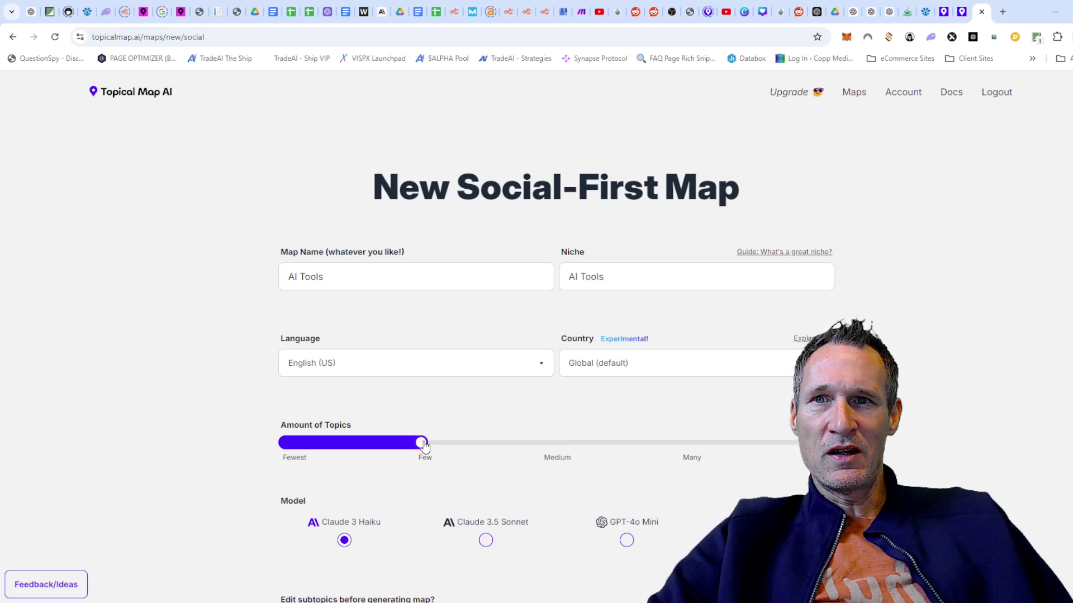
{"action": "left_click", "coordinate": [485, 540]}
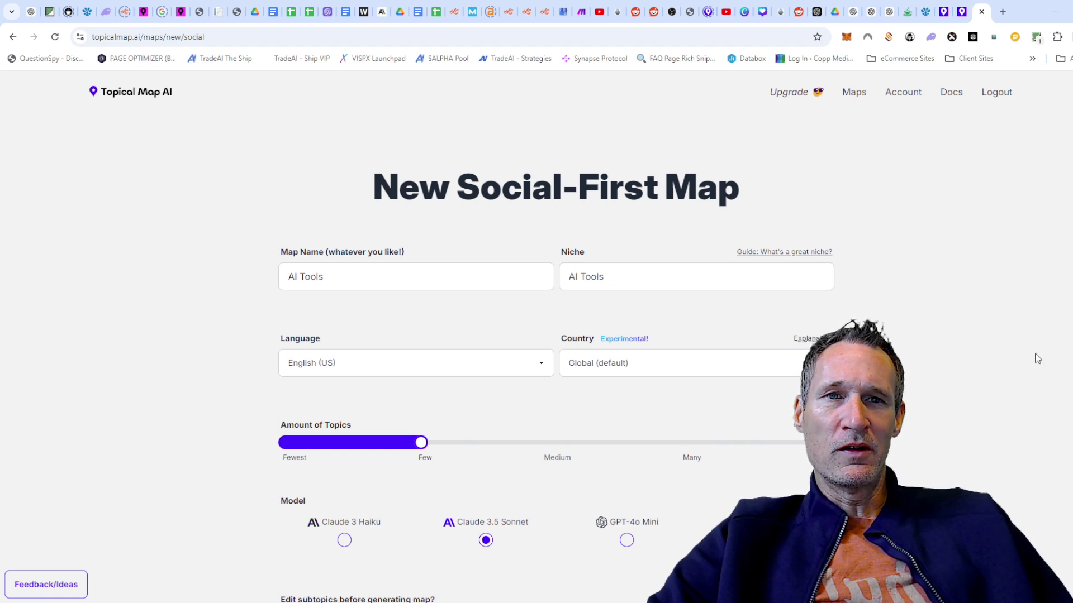
{"action": "scroll", "coordinate": [969, 338], "scroll_direction": "down", "scroll_amount": 3}
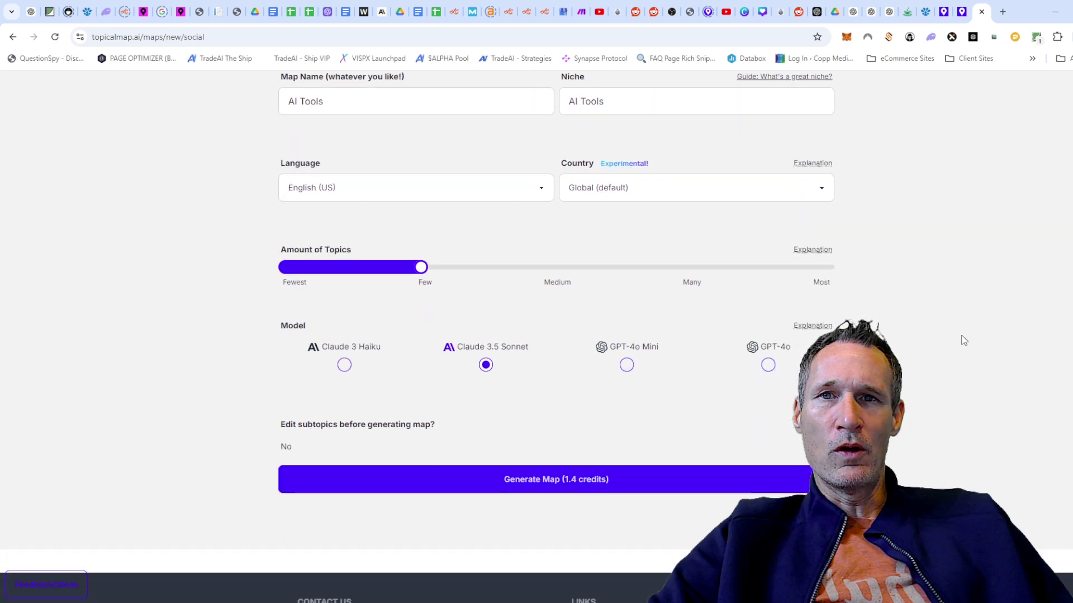
{"action": "left_click", "coordinate": [531, 491]}
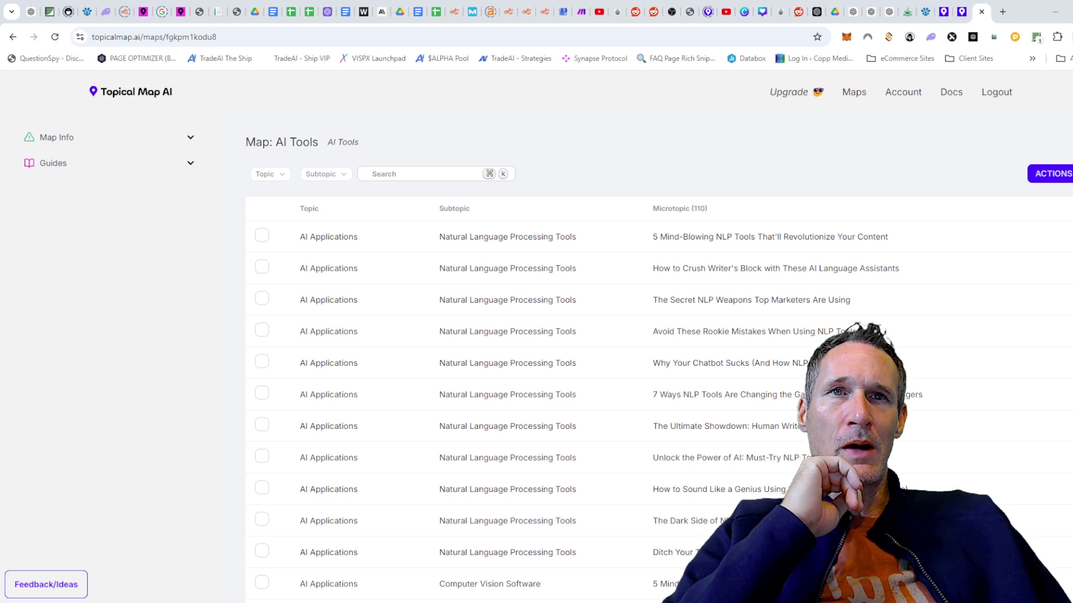
Examine how the generated map organizes its topics, subtopics and microtopic titles, starting with Natural Language Processing Tools.
{"action": "left_click_drag", "start_coordinate": [653, 237], "coordinate": [910, 218]}
{"action": "left_click", "coordinate": [735, 122]}
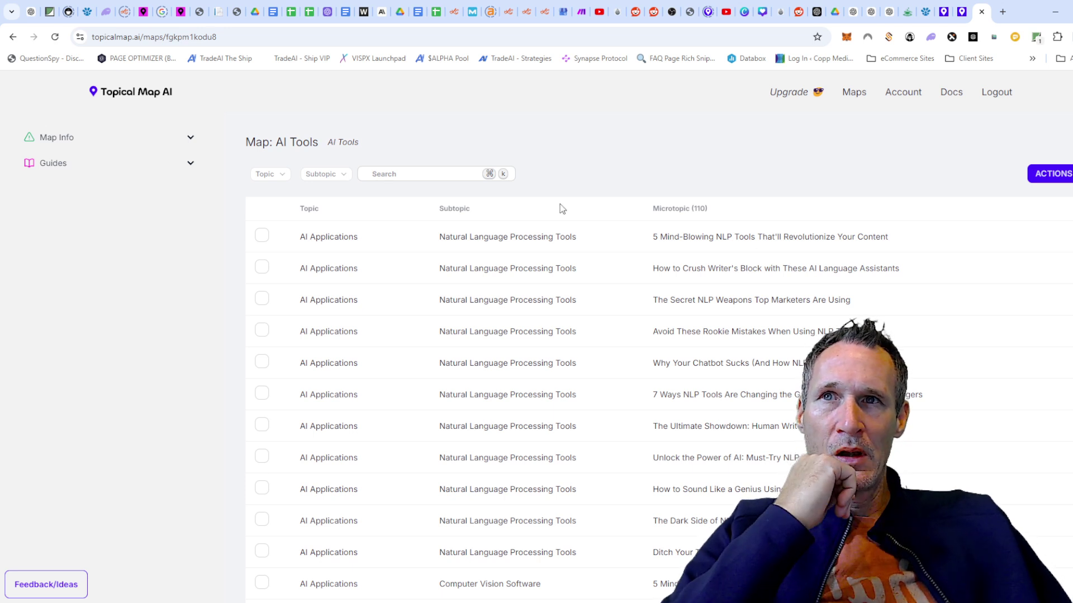
{"action": "left_click_drag", "start_coordinate": [301, 239], "coordinate": [360, 240]}
{"action": "left_click_drag", "start_coordinate": [441, 239], "coordinate": [587, 236]}
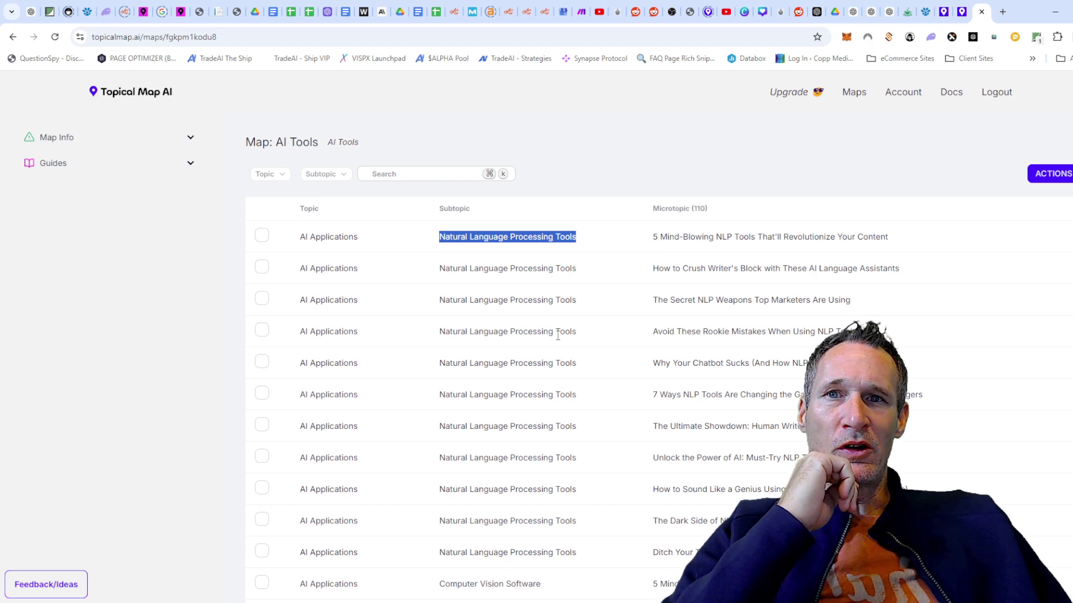
{"action": "scroll", "coordinate": [671, 204], "scroll_direction": "down", "scroll_amount": 1}
{"action": "scroll", "coordinate": [668, 209], "scroll_direction": "down", "scroll_amount": 4}
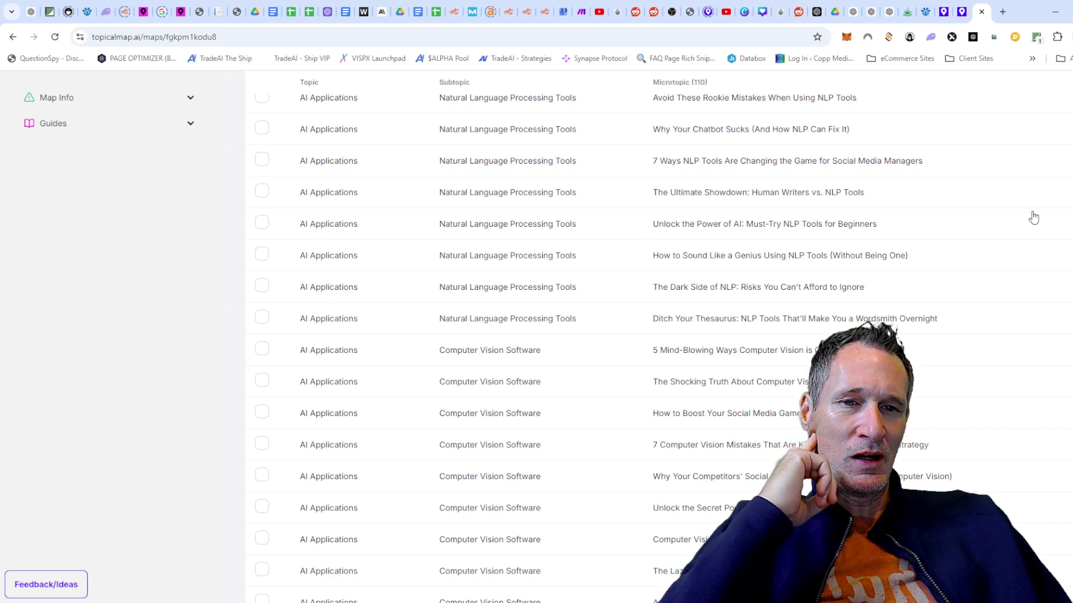
{"action": "scroll", "coordinate": [1024, 218], "scroll_direction": "up", "scroll_amount": 3}
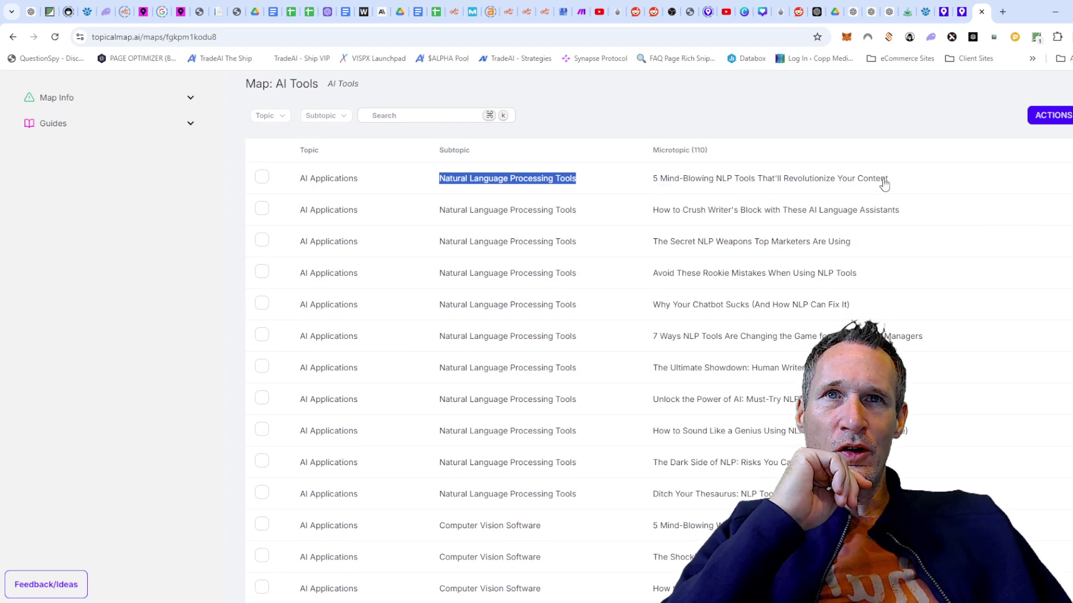
{"action": "left_click", "coordinate": [1037, 208]}
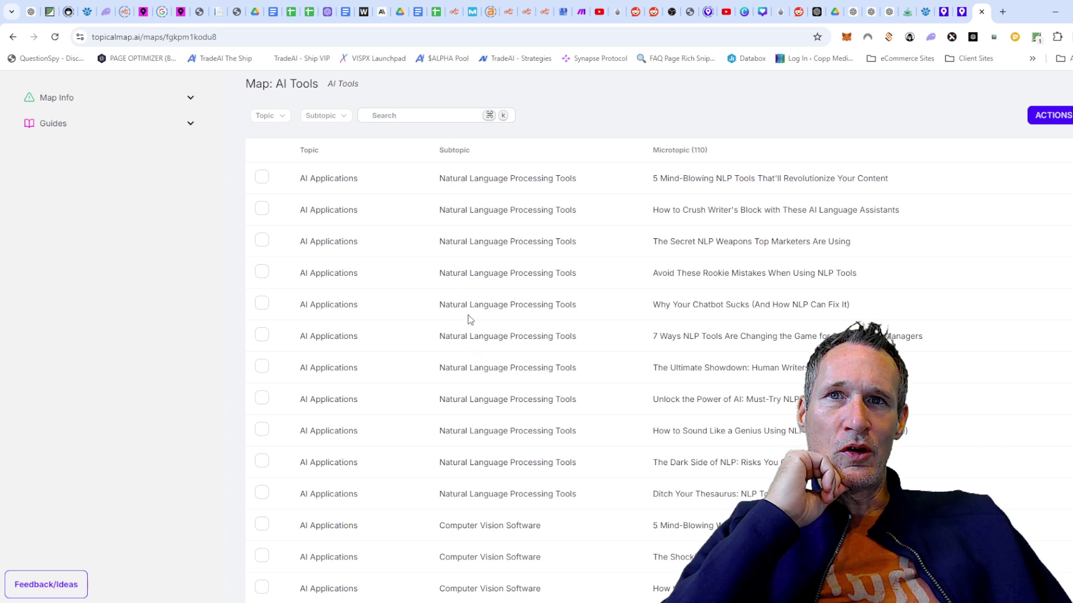
{"action": "left_click_drag", "start_coordinate": [438, 336], "coordinate": [579, 336]}
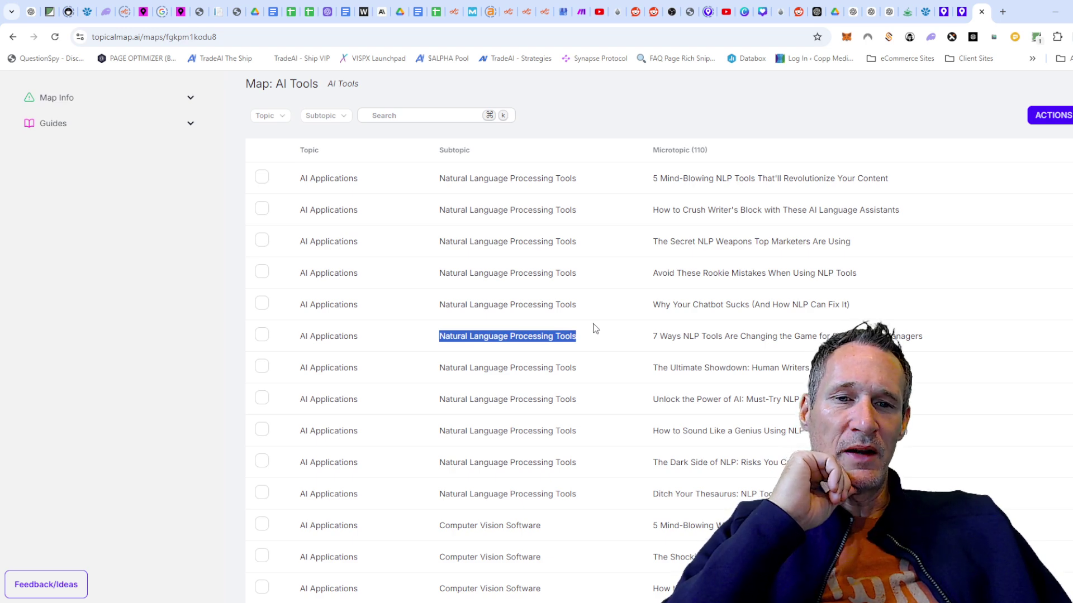
Review the microtopic ideas across the remaining subtopics, from Computer Vision Software to AI Customer Service Chatbots.
{"action": "scroll", "coordinate": [597, 326], "scroll_direction": "down", "scroll_amount": 4}
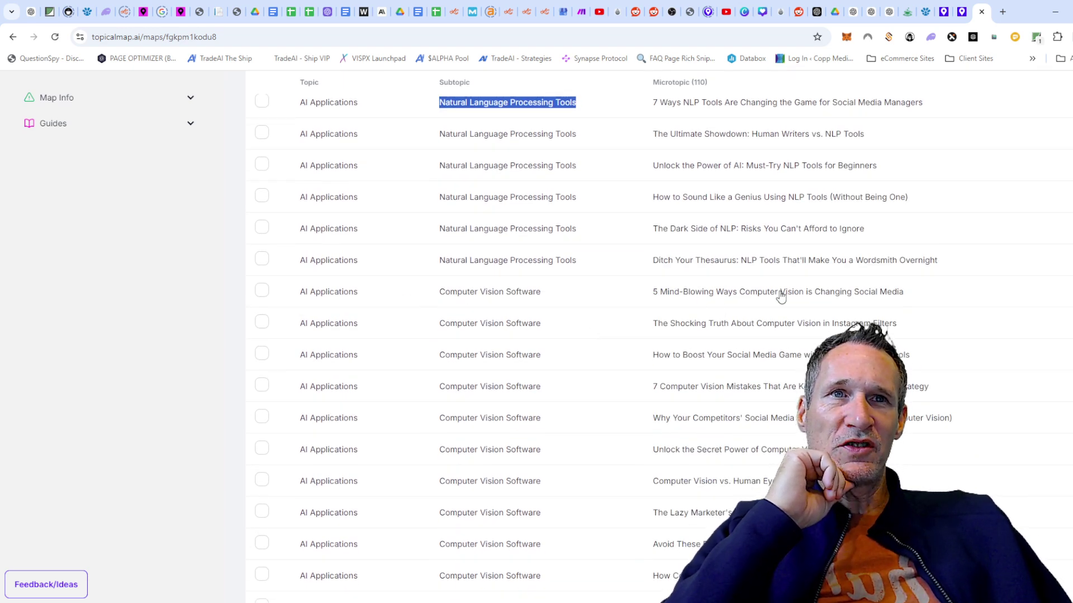
{"action": "scroll", "coordinate": [735, 383], "scroll_direction": "down", "scroll_amount": 2}
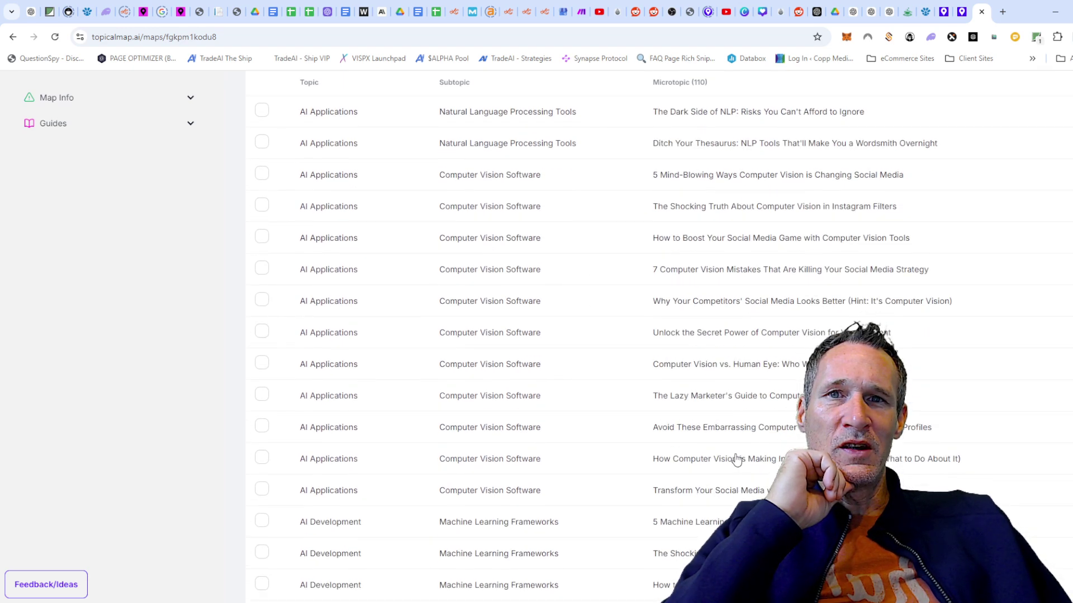
{"action": "scroll", "coordinate": [218, 162], "scroll_direction": "down", "scroll_amount": 1}
{"action": "scroll", "coordinate": [413, 469], "scroll_direction": "down", "scroll_amount": 3}
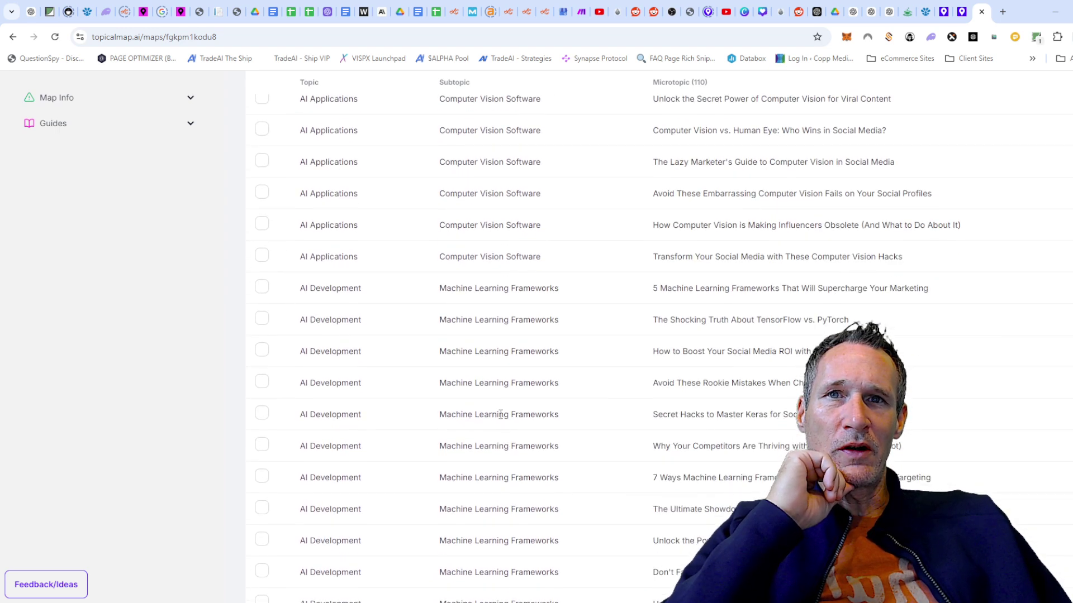
{"action": "scroll", "coordinate": [757, 290], "scroll_direction": "down", "scroll_amount": 2}
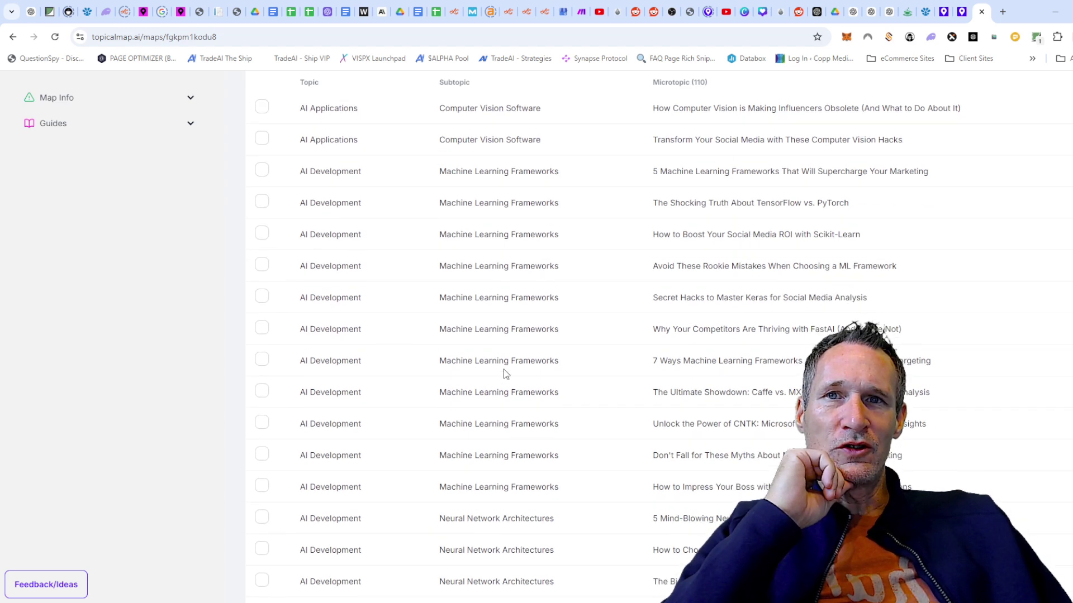
{"action": "scroll", "coordinate": [666, 340], "scroll_direction": "down", "scroll_amount": 4}
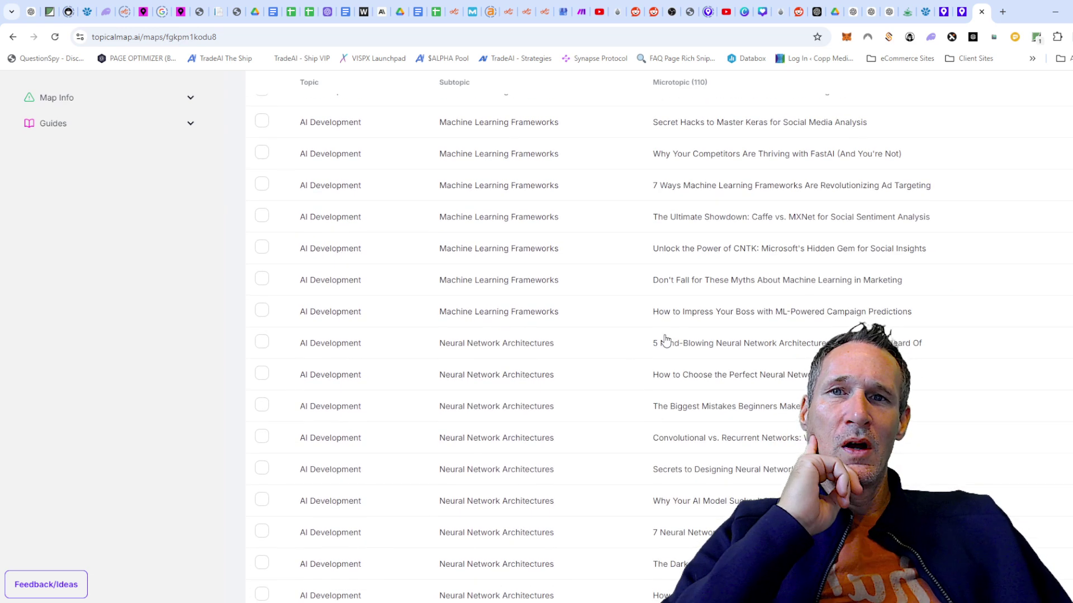
{"action": "scroll", "coordinate": [503, 268], "scroll_direction": "up", "scroll_amount": 2}
{"action": "scroll", "coordinate": [468, 252], "scroll_direction": "up", "scroll_amount": 1}
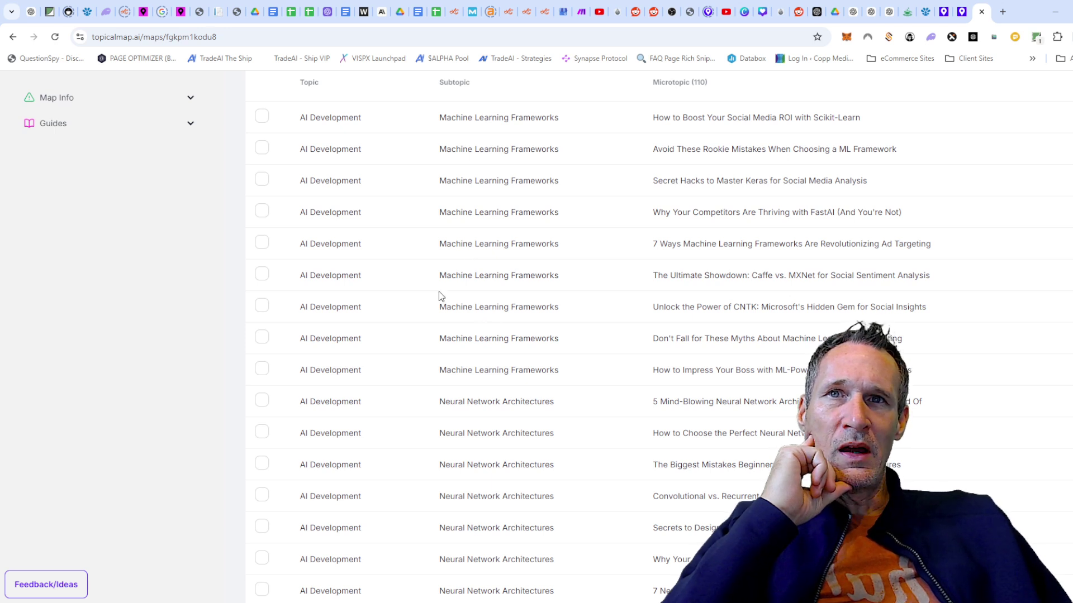
{"action": "left_click_drag", "start_coordinate": [434, 279], "coordinate": [561, 277]}
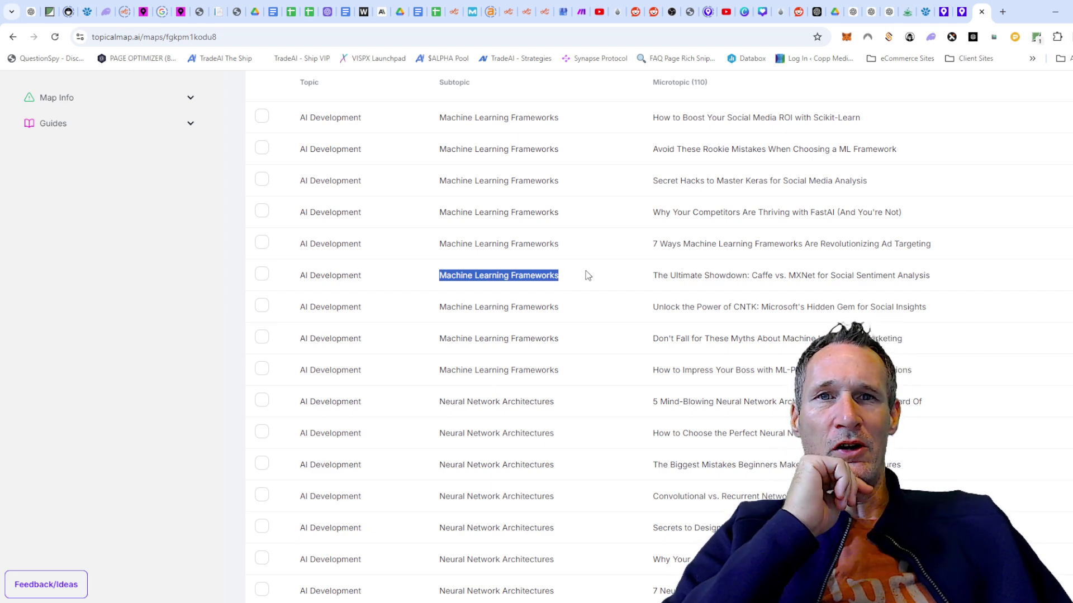
{"action": "scroll", "coordinate": [587, 275], "scroll_direction": "down", "scroll_amount": 18}
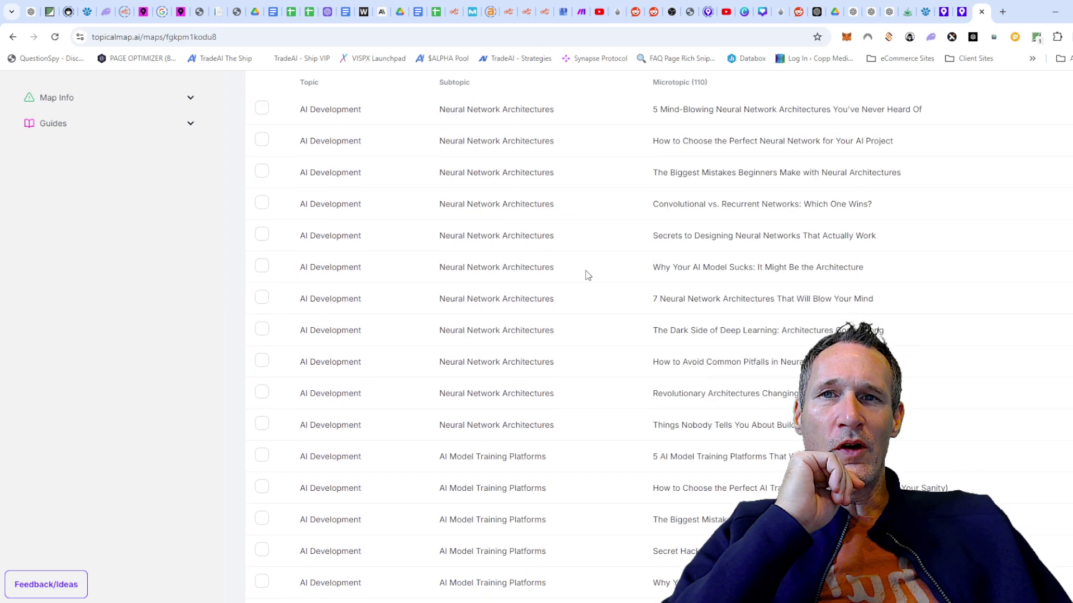
{"action": "scroll", "coordinate": [587, 275], "scroll_direction": "down", "scroll_amount": 4}
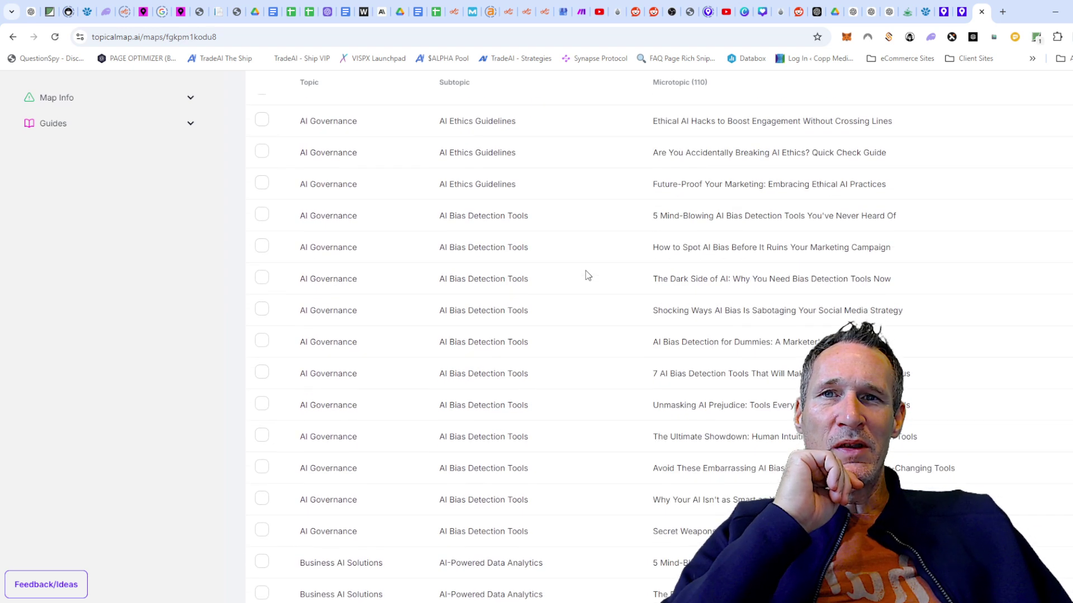
{"action": "scroll", "coordinate": [553, 410], "scroll_direction": "down", "scroll_amount": 7}
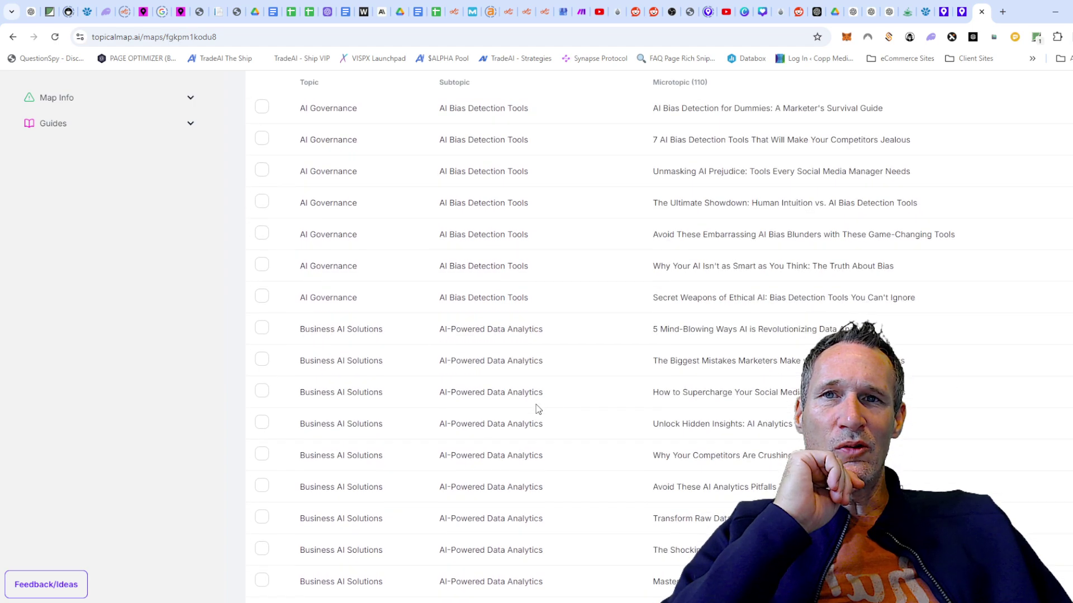
{"action": "scroll", "coordinate": [537, 409], "scroll_direction": "down", "scroll_amount": 5}
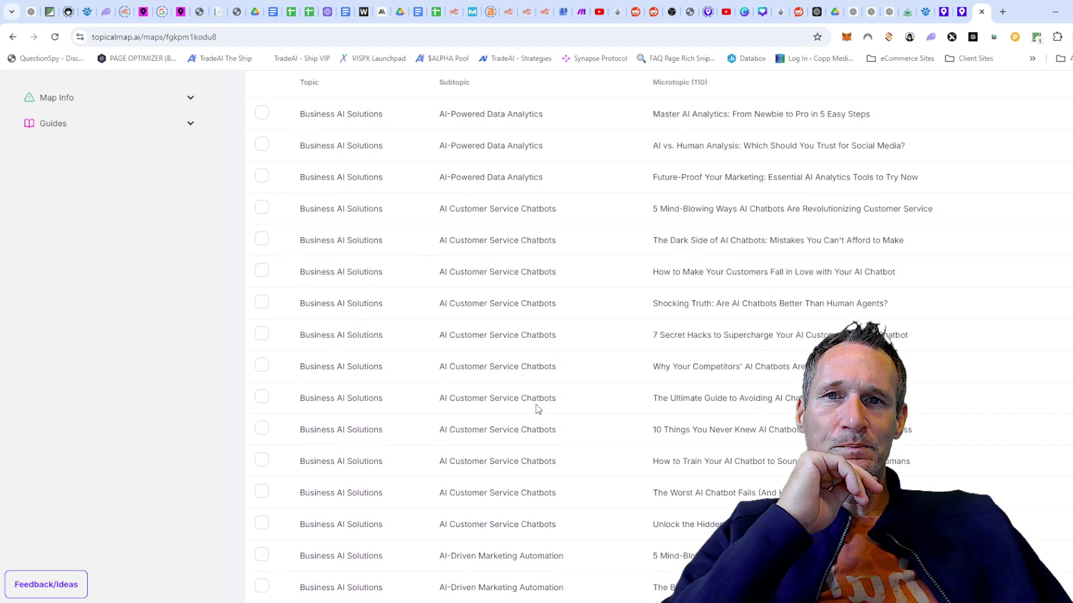
Check which copy, download and delete actions are available for the AI Tools map.
{"action": "scroll", "coordinate": [798, 335], "scroll_direction": "up", "scroll_amount": 20}
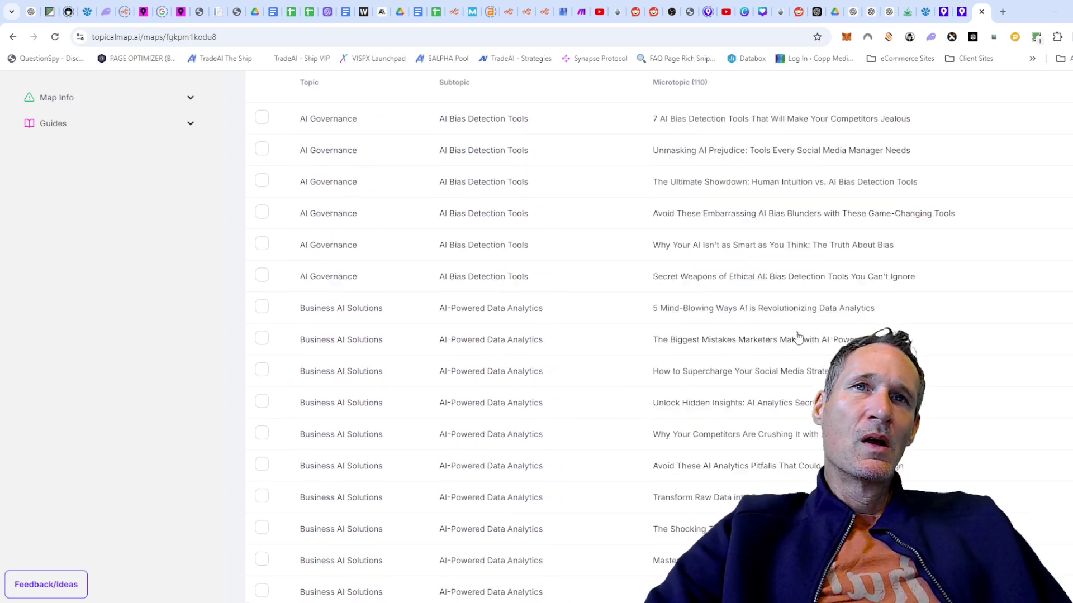
{"action": "scroll", "coordinate": [798, 335], "scroll_direction": "up", "scroll_amount": 20}
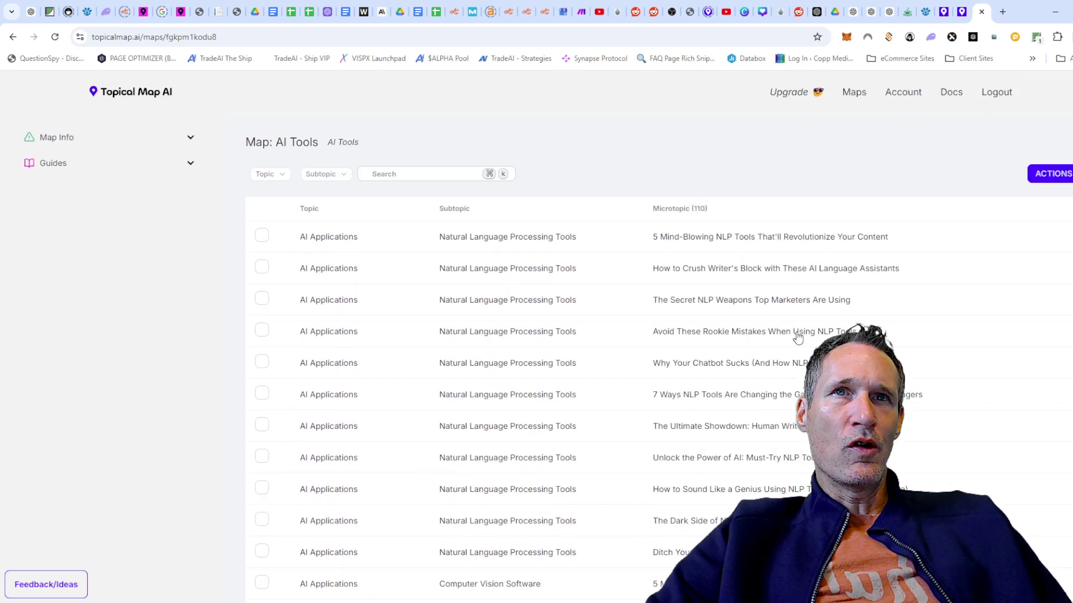
{"action": "left_click", "coordinate": [1055, 183]}
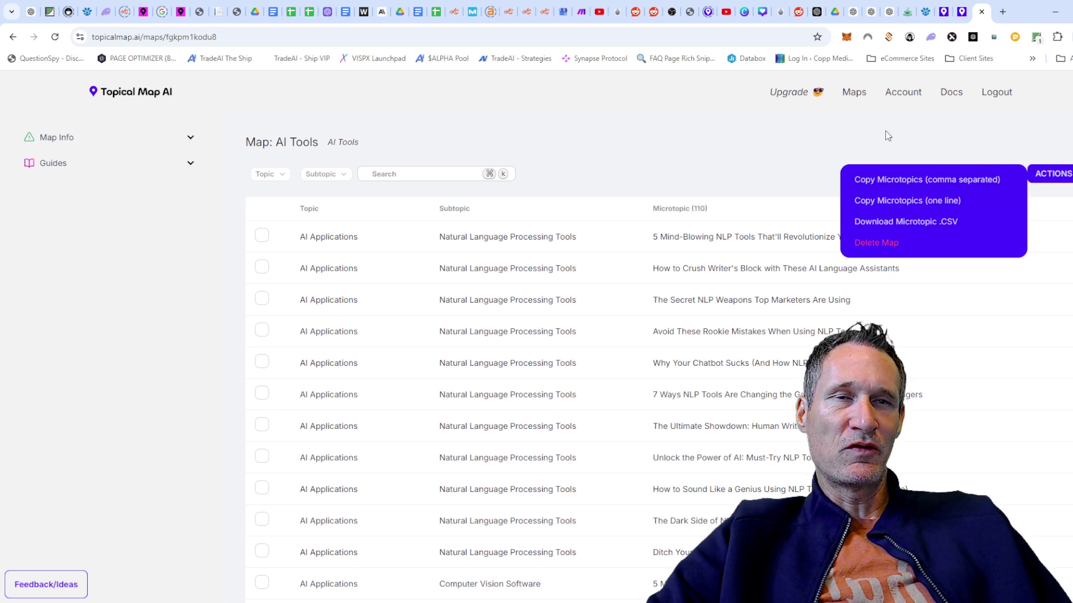
{"action": "left_click", "coordinate": [995, 156]}
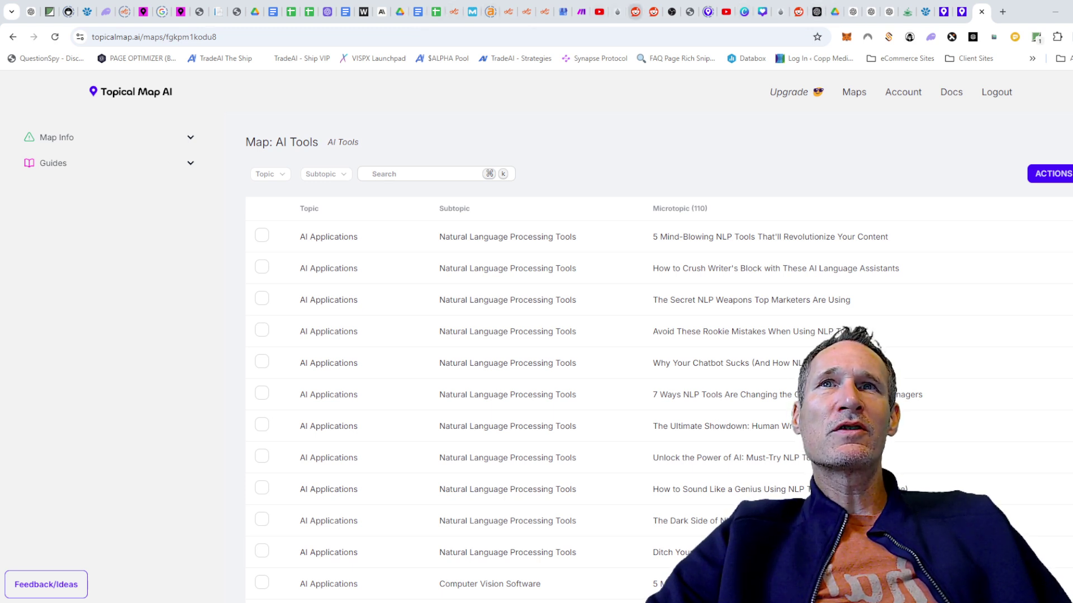
Switch to Cuppa and look over the article titles in the bulk-generated project Beau Monde West Spa - 1.
{"action": "left_click", "coordinate": [907, 11]}
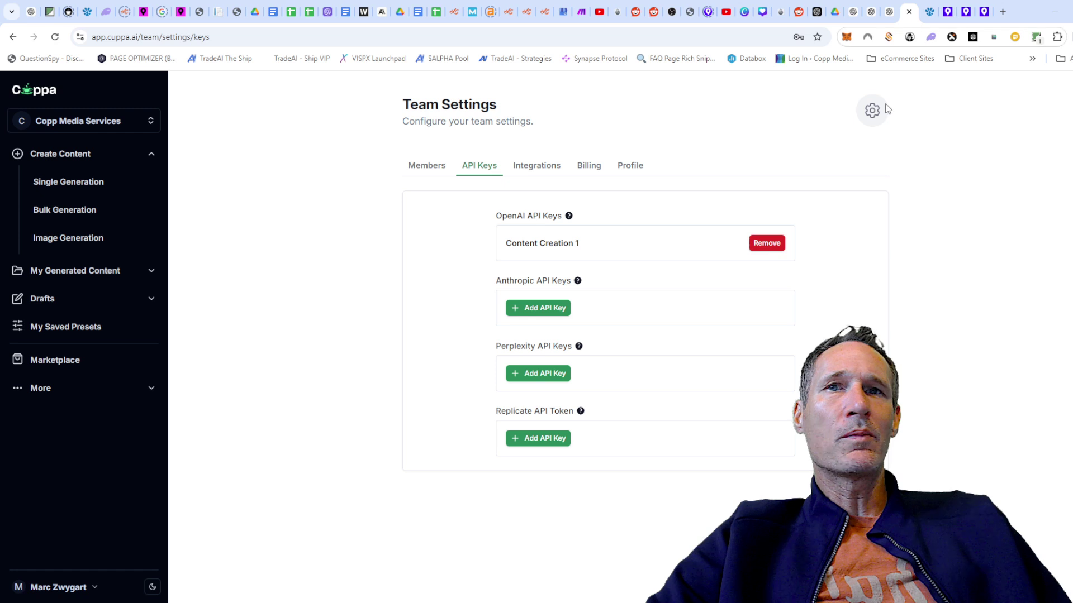
{"action": "left_click", "coordinate": [64, 213]}
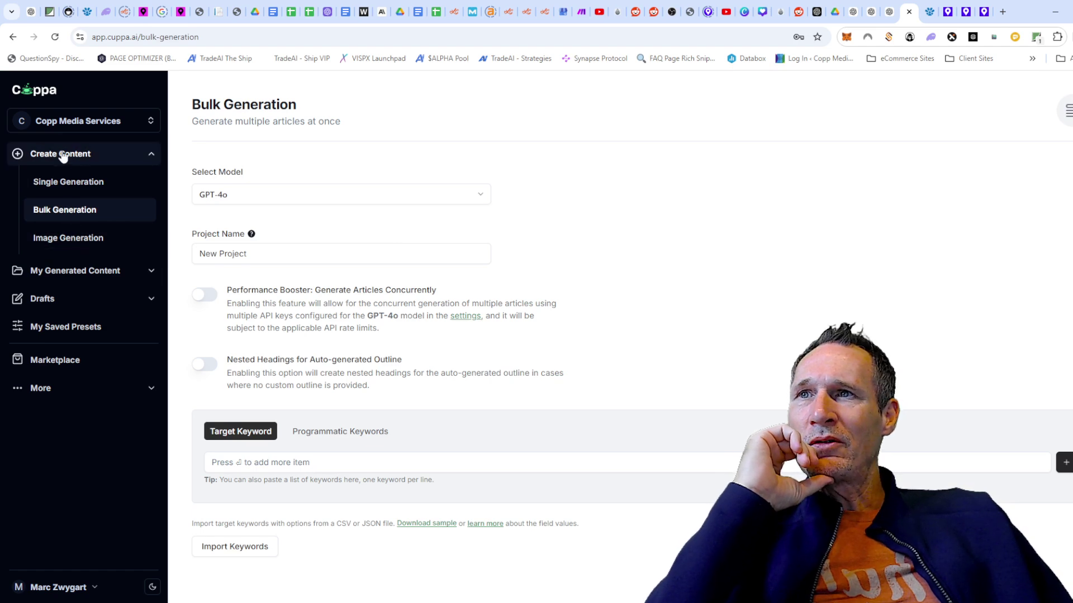
{"action": "left_click", "coordinate": [73, 273]}
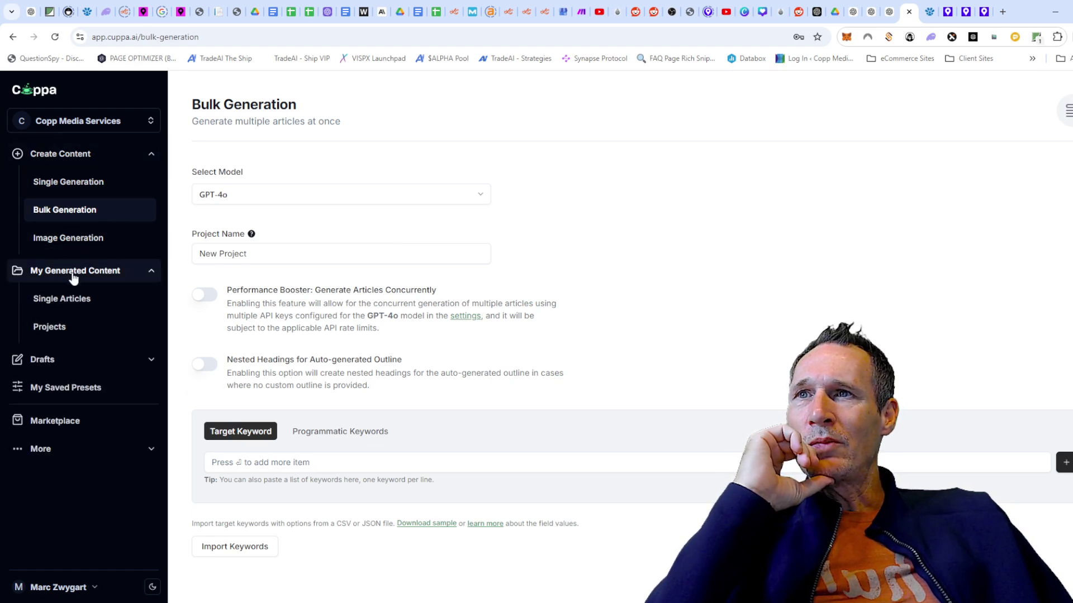
{"action": "left_click", "coordinate": [62, 328]}
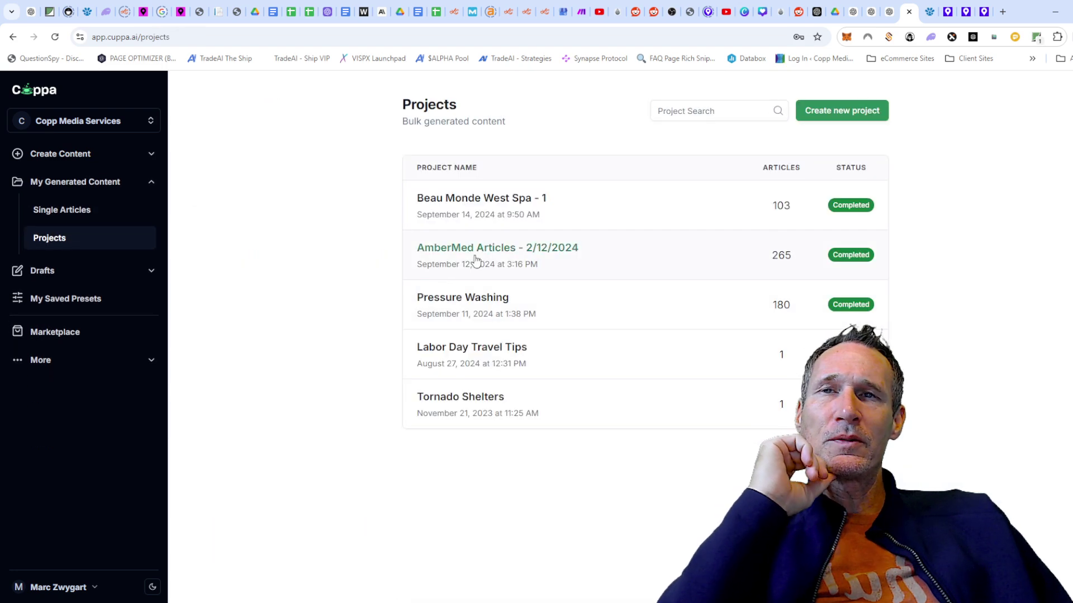
{"action": "left_click", "coordinate": [490, 199]}
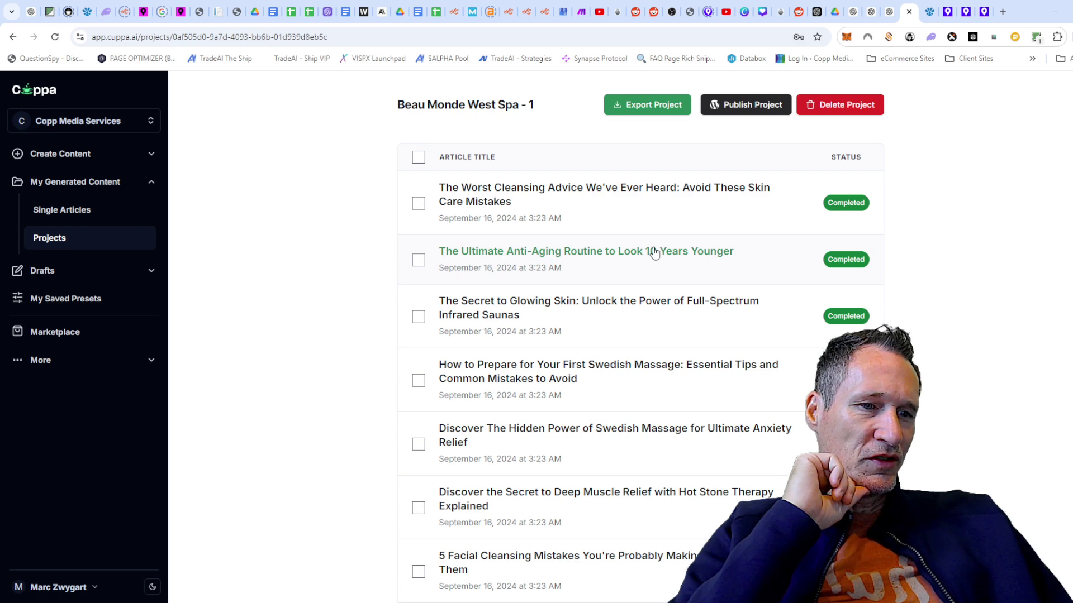
{"action": "scroll", "coordinate": [654, 251], "scroll_direction": "down", "scroll_amount": 4}
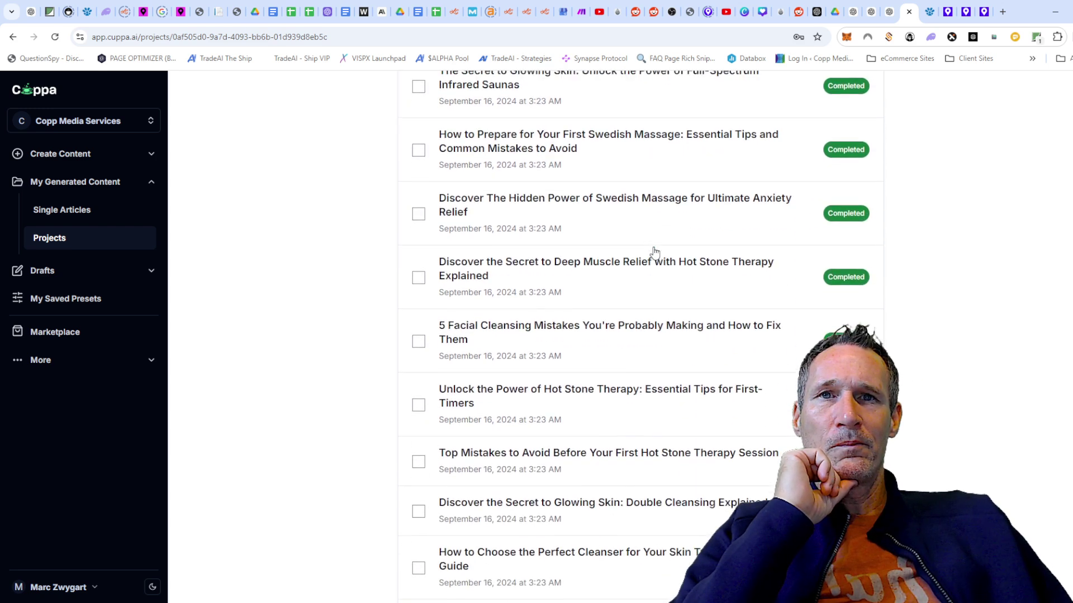
{"action": "scroll", "coordinate": [653, 251], "scroll_direction": "up", "scroll_amount": 3}
Review the full article on the worst cleansing advice, from its introduction through the conclusion and FAQ section.
{"action": "left_click", "coordinate": [576, 132]}
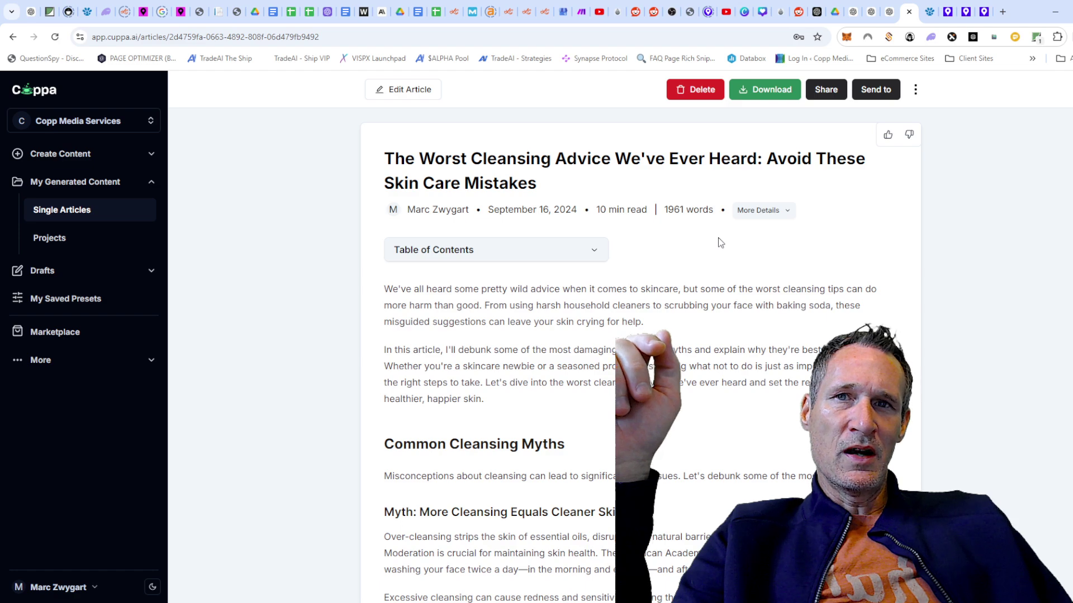
{"action": "scroll", "coordinate": [718, 237], "scroll_direction": "down", "scroll_amount": 12}
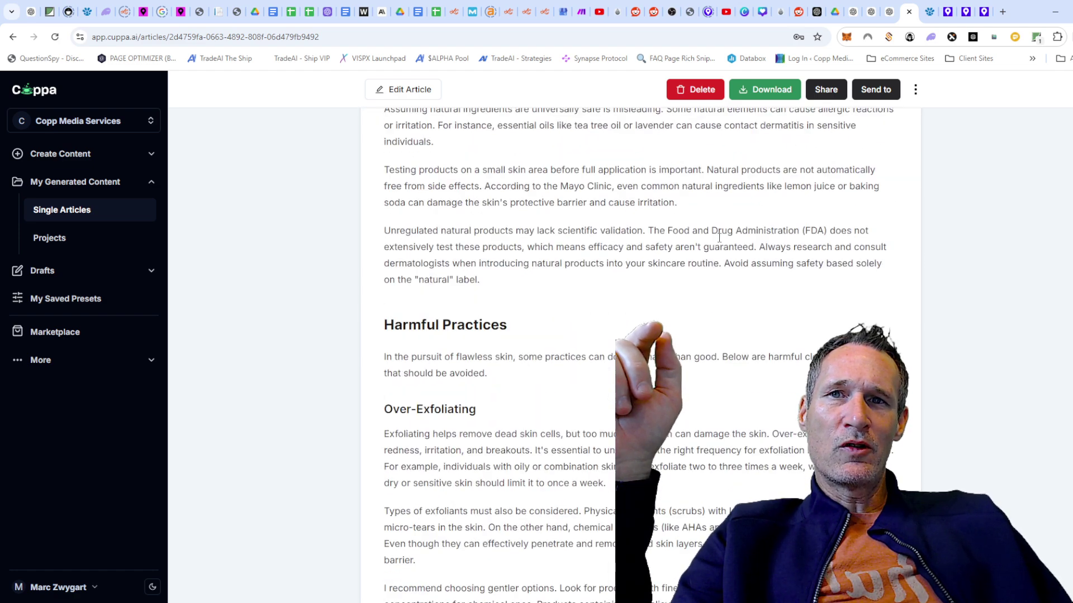
{"action": "scroll", "coordinate": [718, 237], "scroll_direction": "down", "scroll_amount": 15}
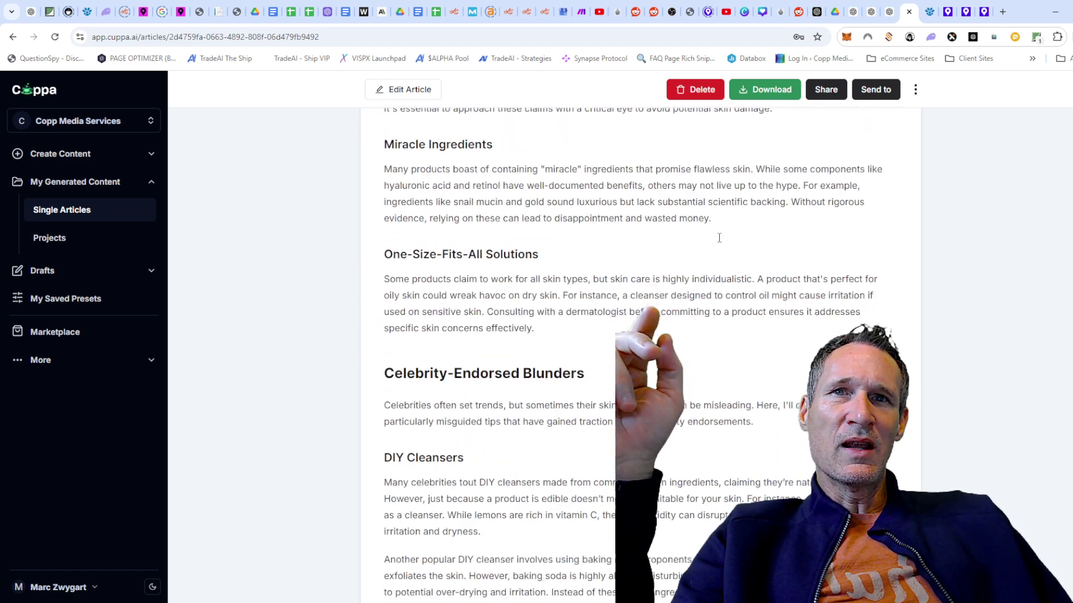
{"action": "scroll", "coordinate": [719, 238], "scroll_direction": "down", "scroll_amount": 20}
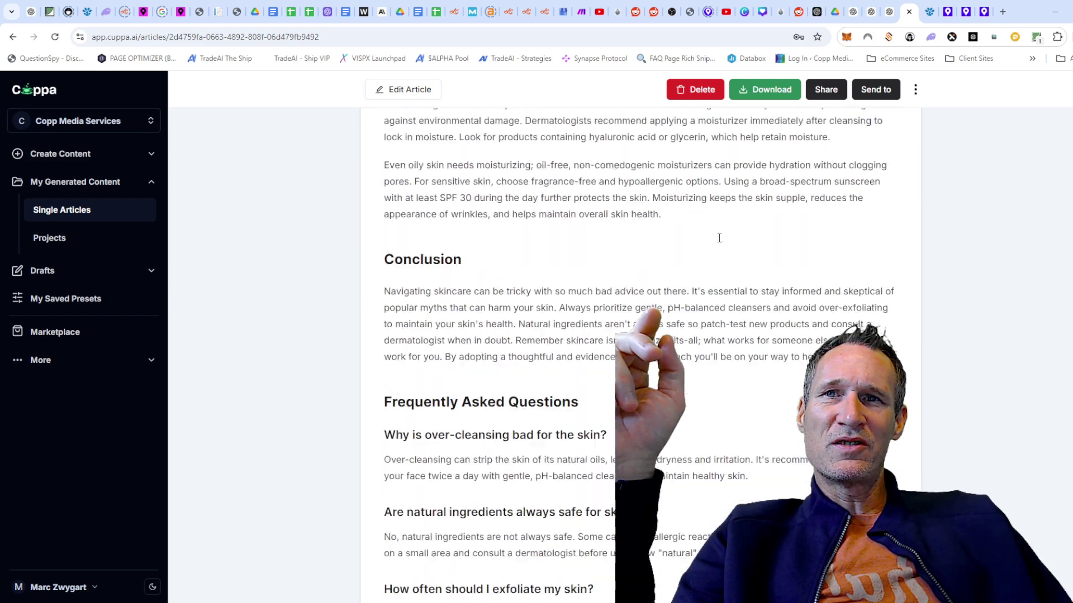
{"action": "scroll", "coordinate": [719, 238], "scroll_direction": "down", "scroll_amount": 10}
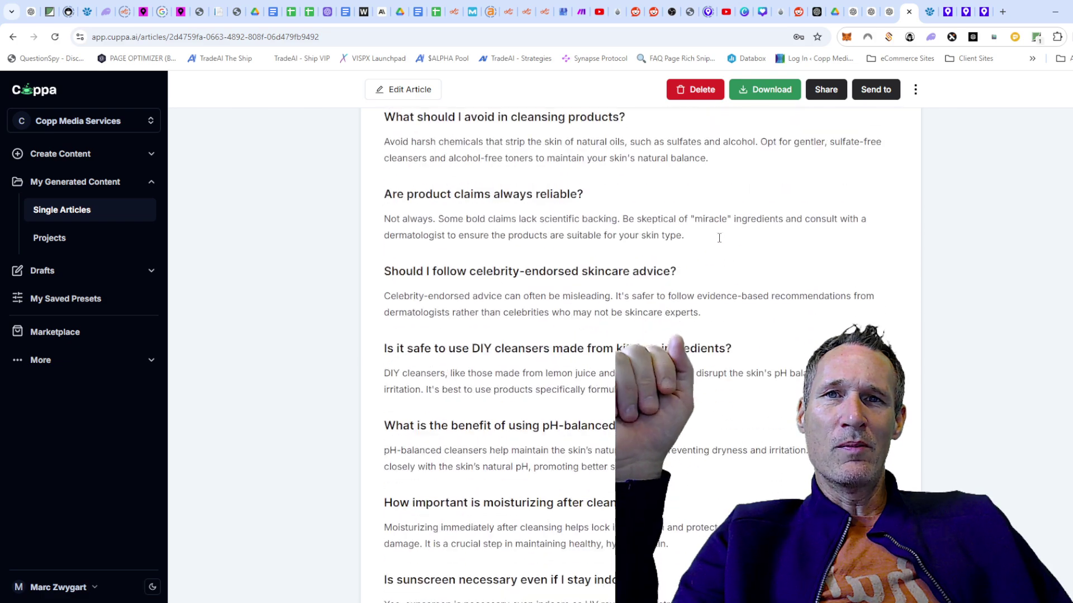
{"action": "scroll", "coordinate": [609, 264], "scroll_direction": "up", "scroll_amount": 4}
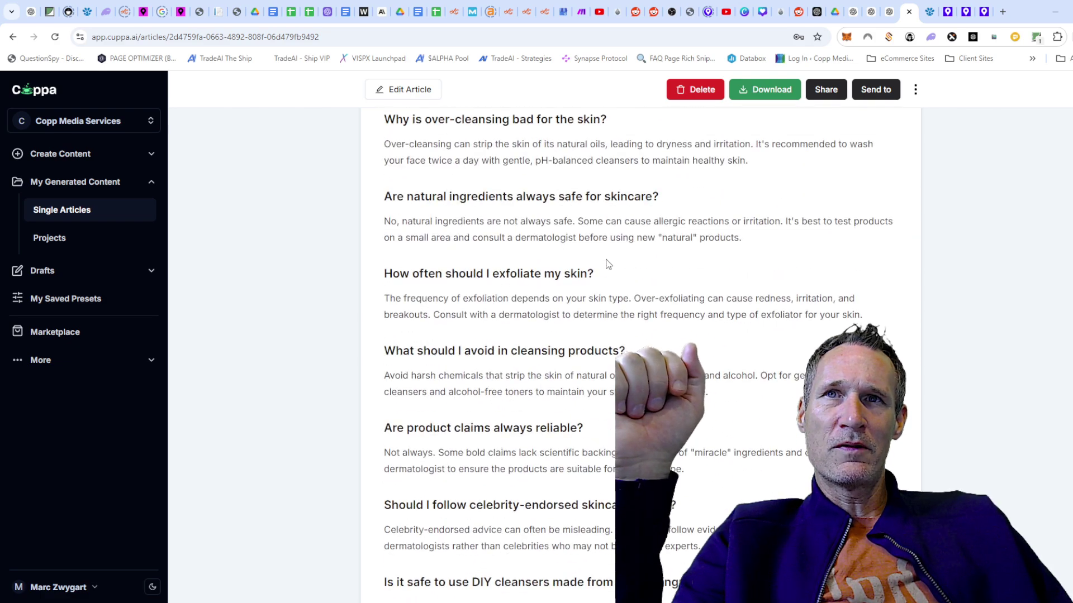
{"action": "scroll", "coordinate": [608, 264], "scroll_direction": "up", "scroll_amount": 14}
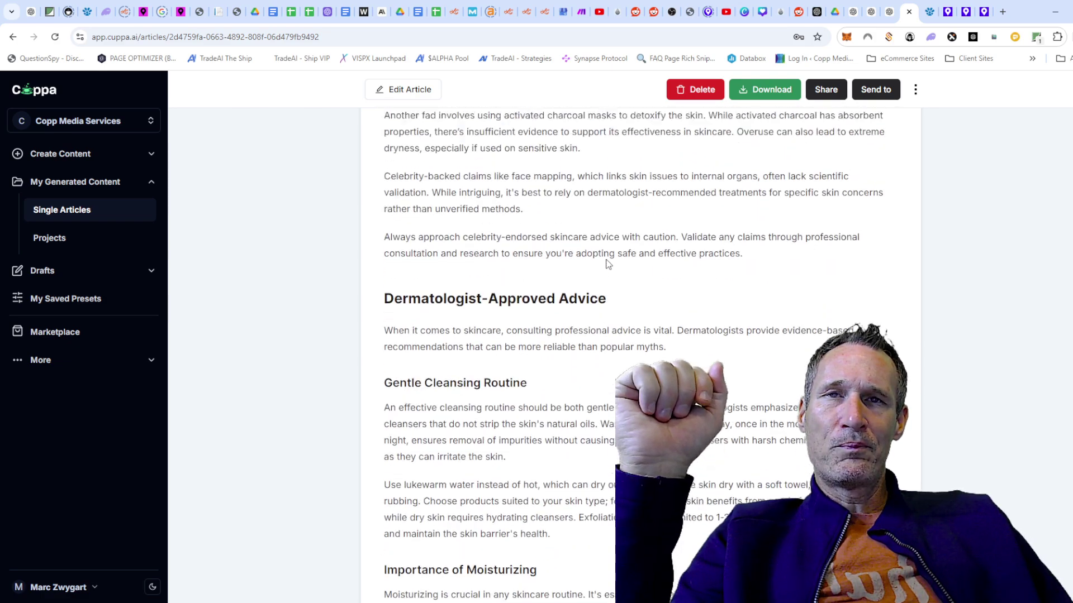
{"action": "scroll", "coordinate": [609, 264], "scroll_direction": "up", "scroll_amount": 15}
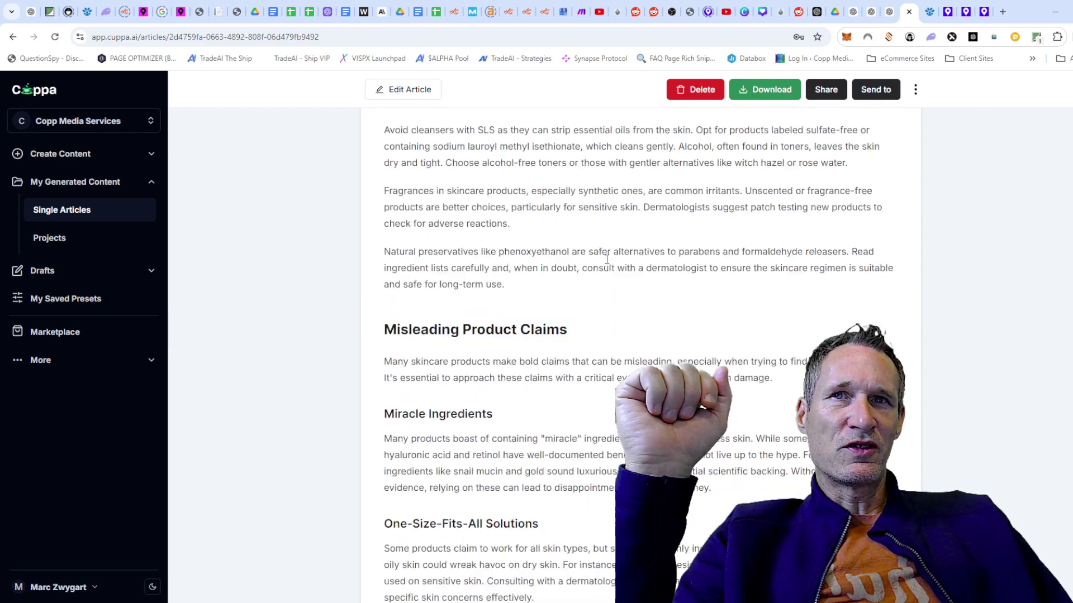
{"action": "scroll", "coordinate": [606, 259], "scroll_direction": "up", "scroll_amount": 15}
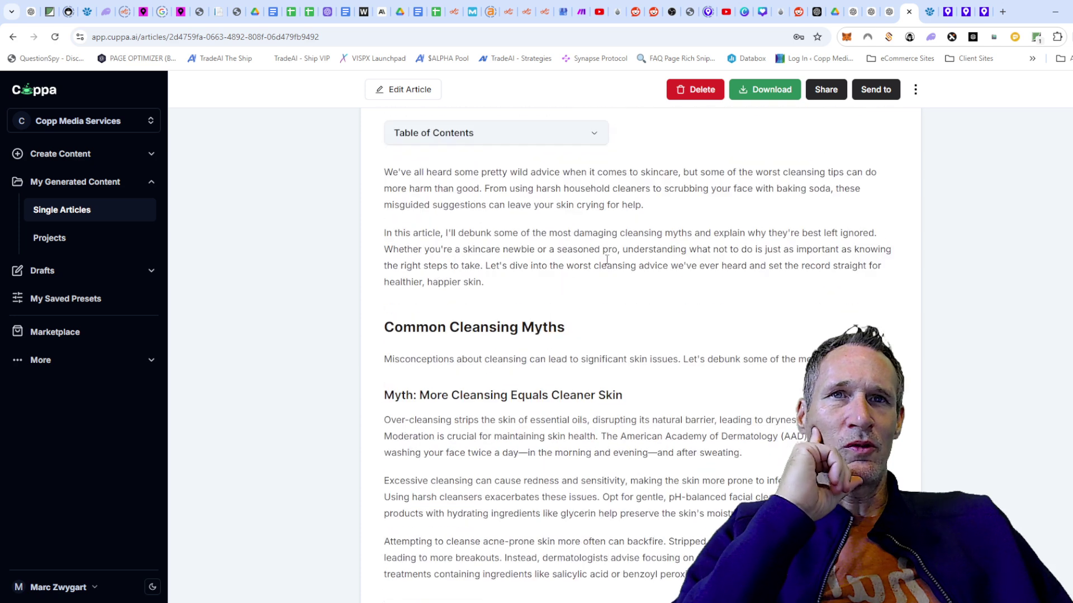
{"action": "scroll", "coordinate": [606, 259], "scroll_direction": "up", "scroll_amount": 2}
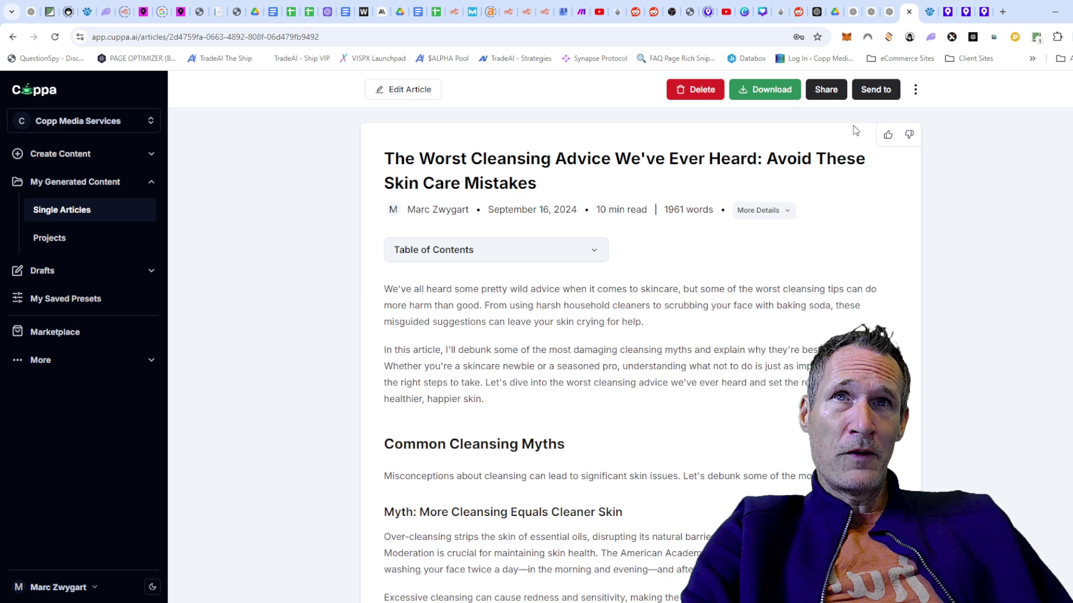
Switch to the Google Docs document Improve Indoor Air Quality - UPDATED and look through its sections.
{"action": "left_click", "coordinate": [419, 12]}
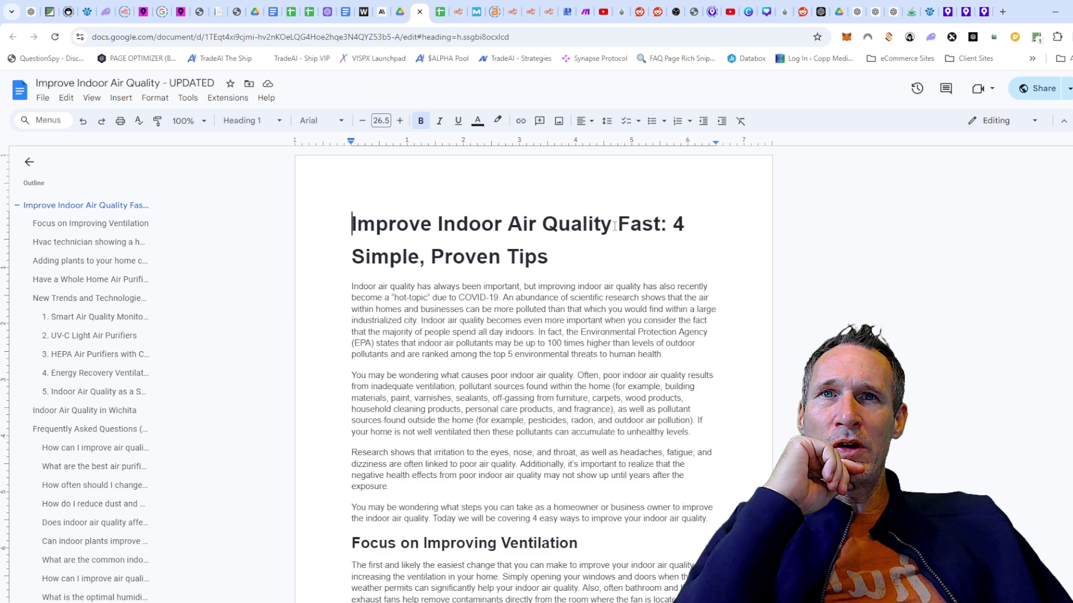
{"action": "scroll", "coordinate": [553, 257], "scroll_direction": "down", "scroll_amount": 10}
{"action": "scroll", "coordinate": [583, 284], "scroll_direction": "down", "scroll_amount": 9}
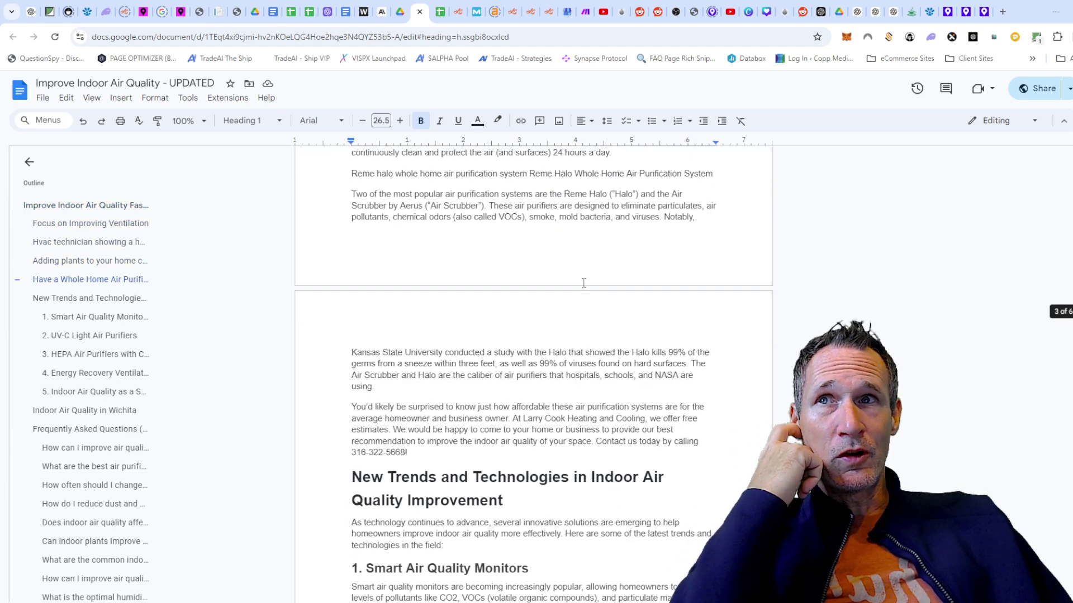
Check the Publish to the web options for the indoor air quality document, leaving it unpublished.
{"action": "left_click", "coordinate": [43, 97]}
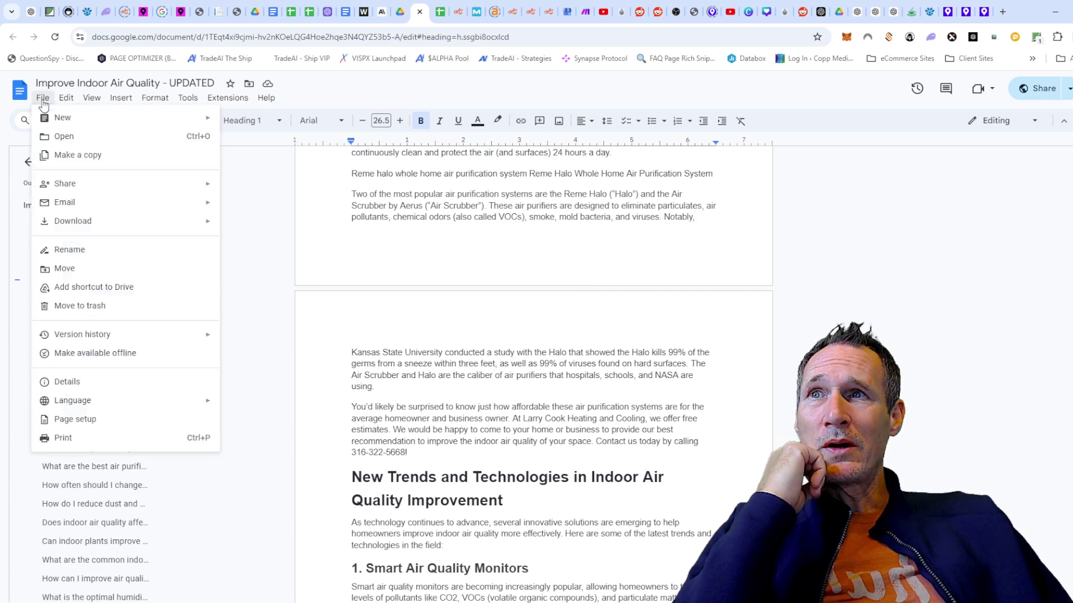
{"action": "mouse_move", "coordinate": [77, 190]}
{"action": "left_click", "coordinate": [274, 207]}
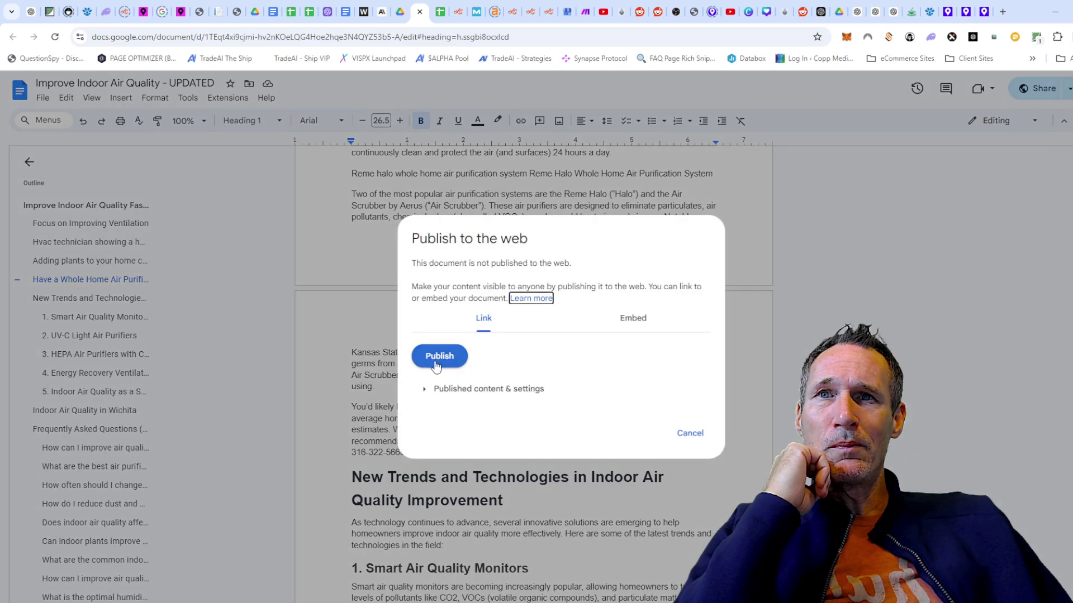
{"action": "left_click", "coordinate": [690, 433]}
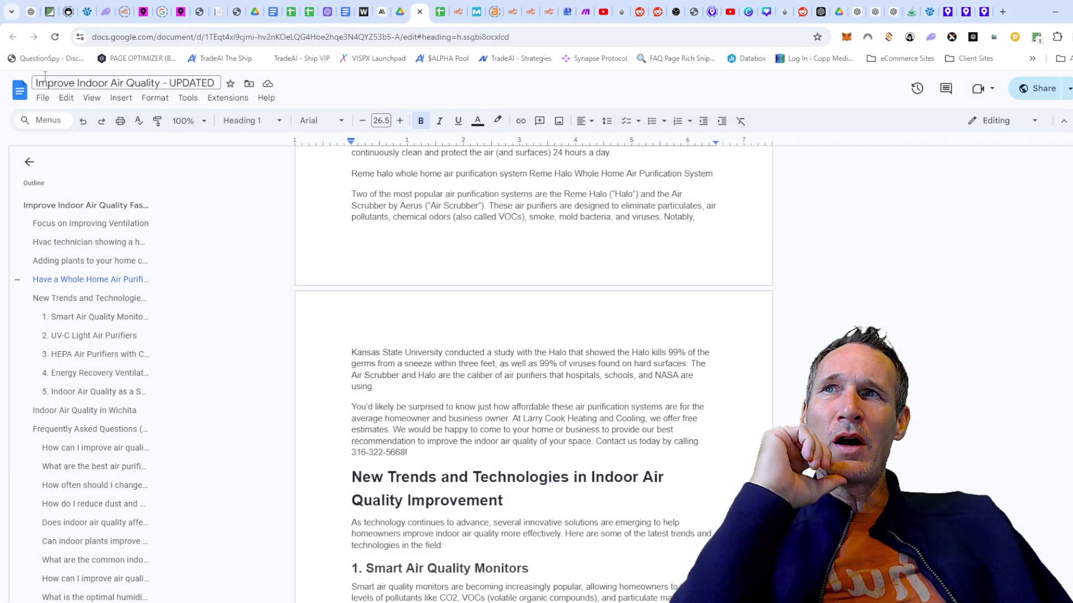
Switch to On-Page.ai, log in with the saved credentials and restore the latest "hvac tips for homebuyers" report from the history.
{"action": "left_click", "coordinate": [932, 16]}
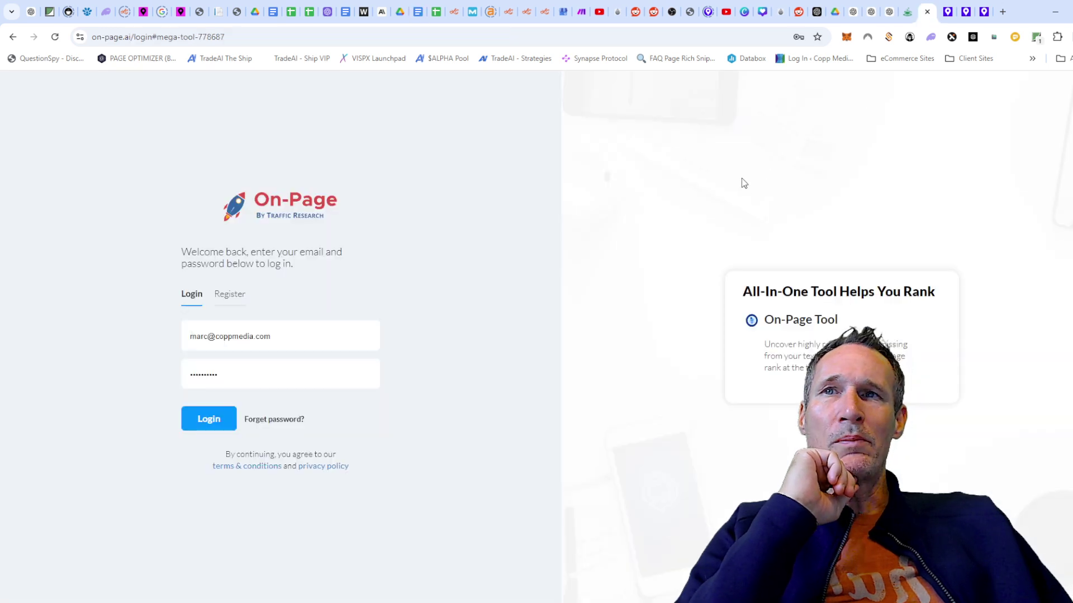
{"action": "left_click", "coordinate": [205, 420]}
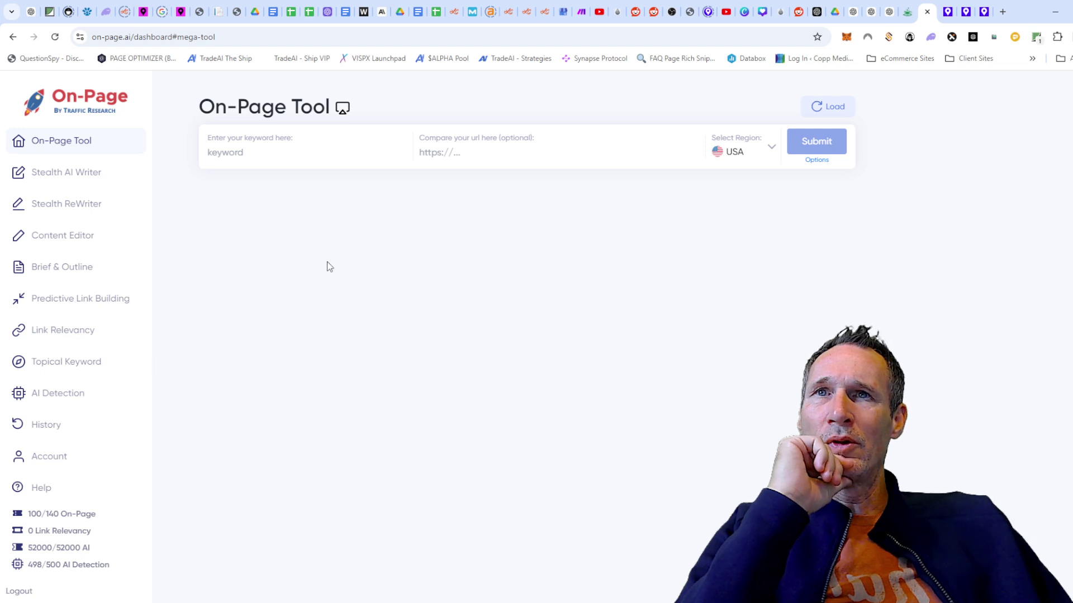
{"action": "left_click", "coordinate": [310, 157]}
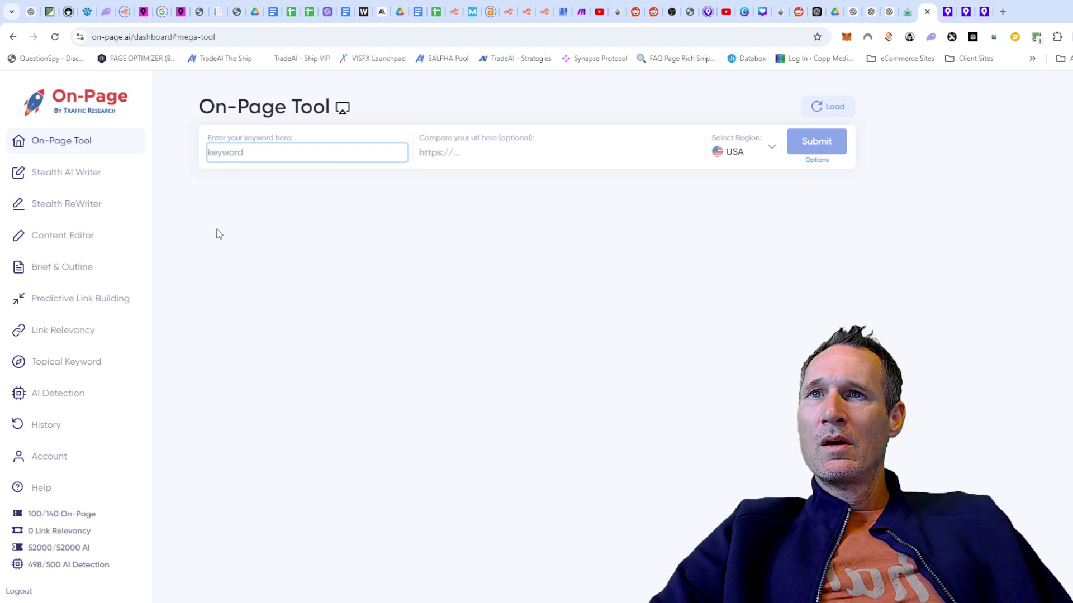
{"action": "left_click", "coordinate": [47, 427]}
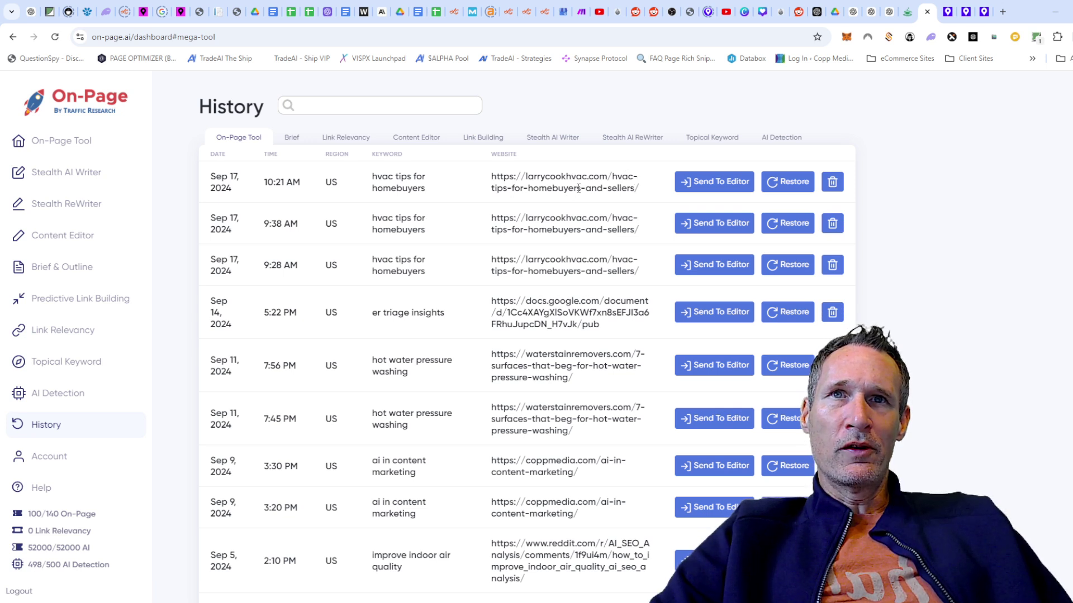
{"action": "left_click", "coordinate": [787, 180]}
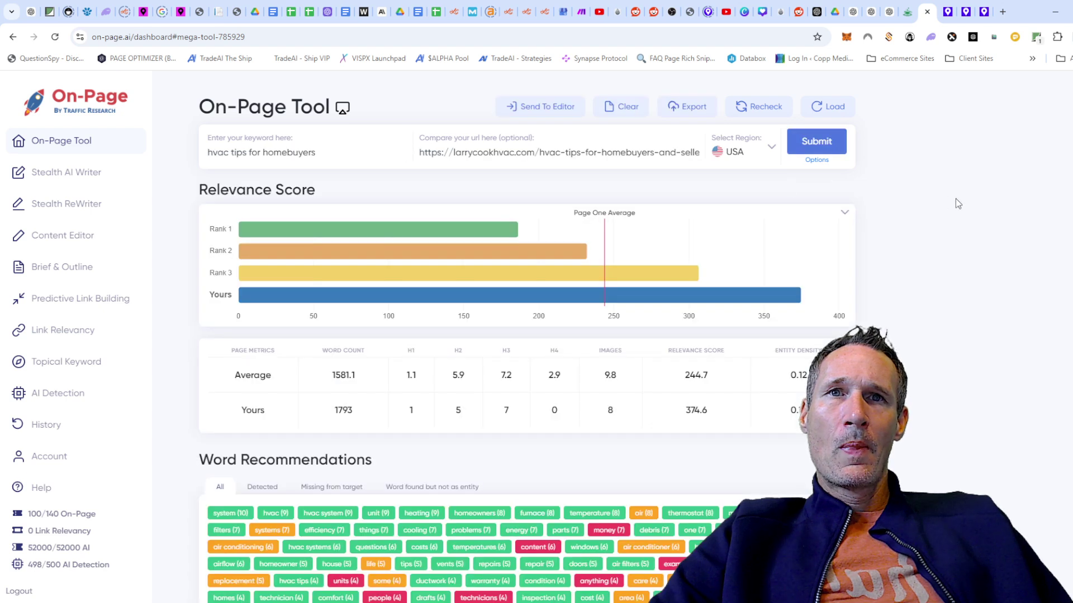
Examine the report's relevance score comparison, page metrics and word recommendations.
{"action": "scroll", "coordinate": [955, 204], "scroll_direction": "down", "scroll_amount": 1}
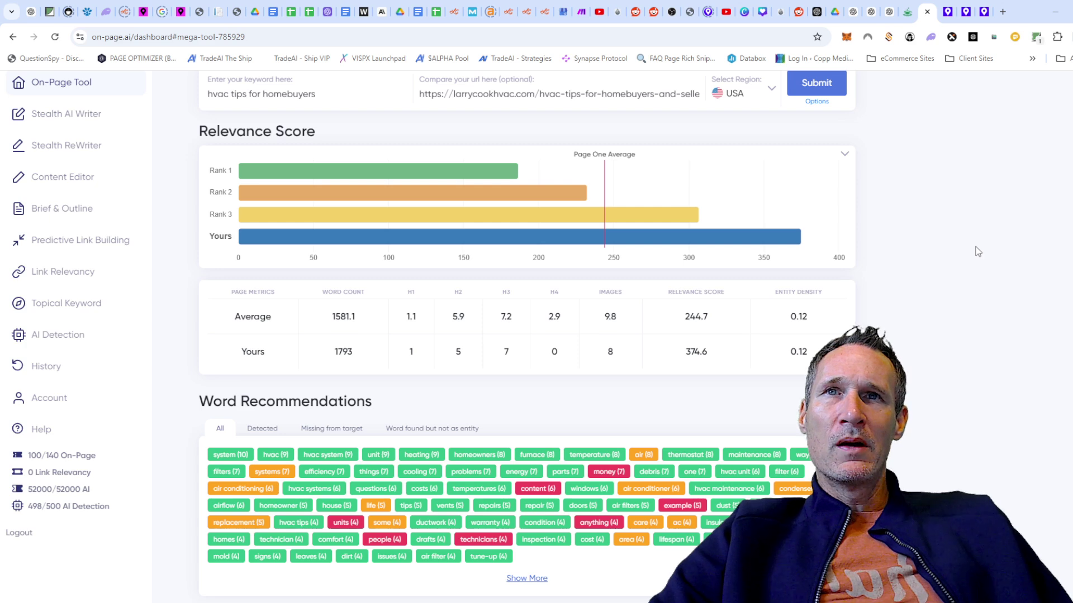
{"action": "scroll", "coordinate": [977, 251], "scroll_direction": "down", "scroll_amount": 2}
{"action": "scroll", "coordinate": [978, 251], "scroll_direction": "up", "scroll_amount": 3}
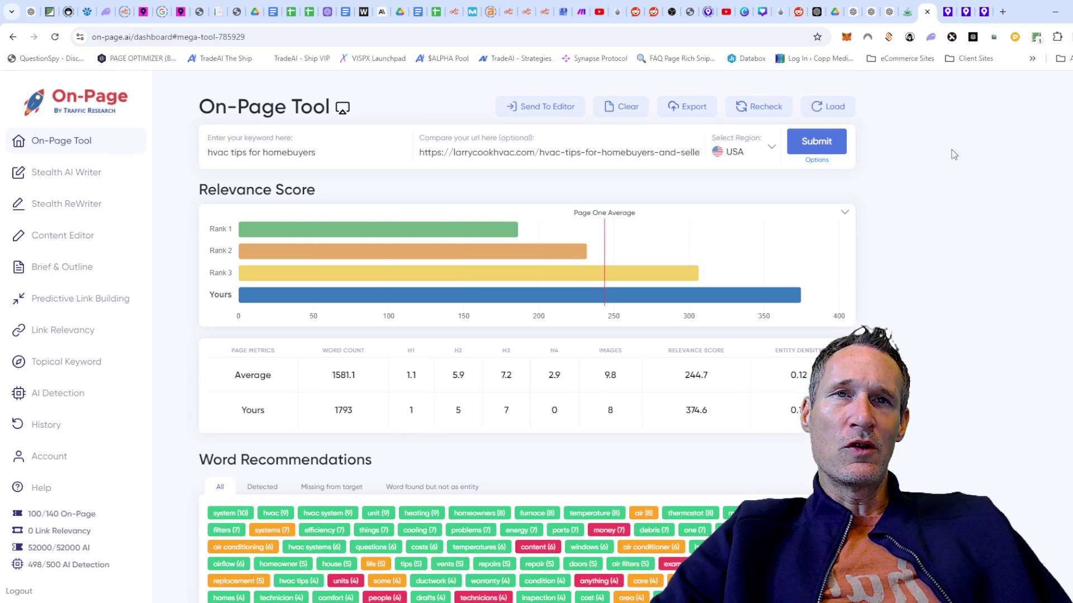
{"action": "scroll", "coordinate": [967, 150], "scroll_direction": "down", "scroll_amount": 2}
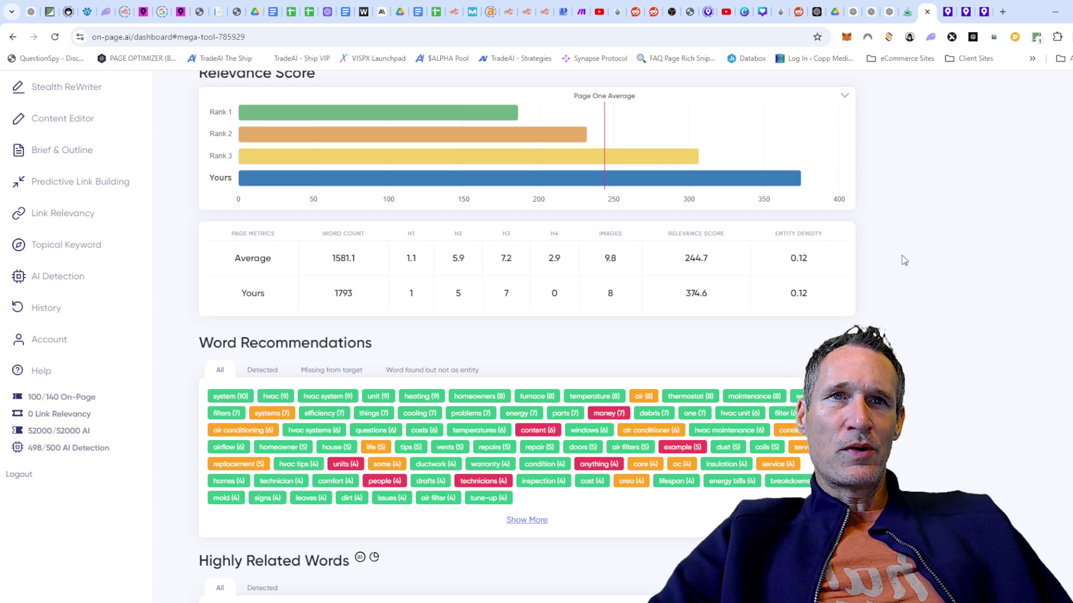
{"action": "scroll", "coordinate": [903, 260], "scroll_direction": "up", "scroll_amount": 1}
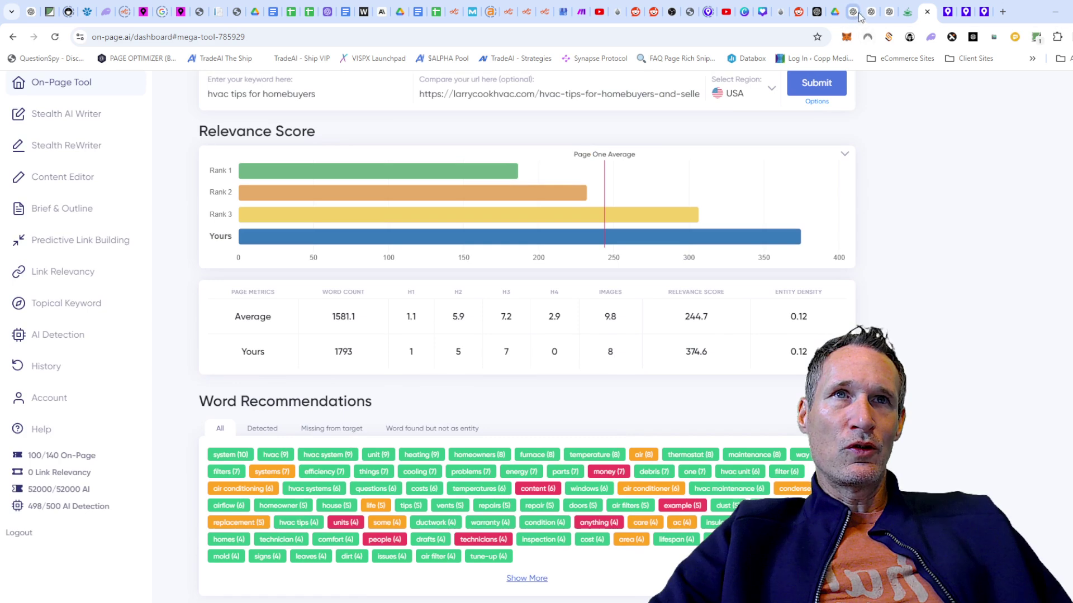
Switch to ChatGPT and attach searchqualityevaluatorguidelines.pdf from the computer to the AskYourPDF Research Assistant prompt.
{"action": "left_click", "coordinate": [889, 13]}
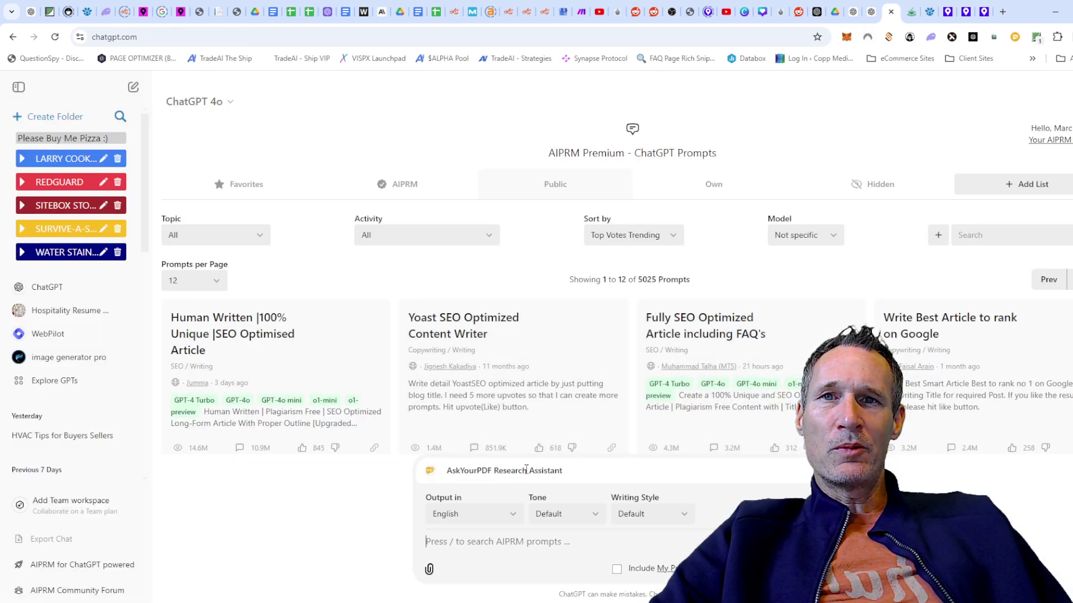
{"action": "left_click", "coordinate": [533, 546]}
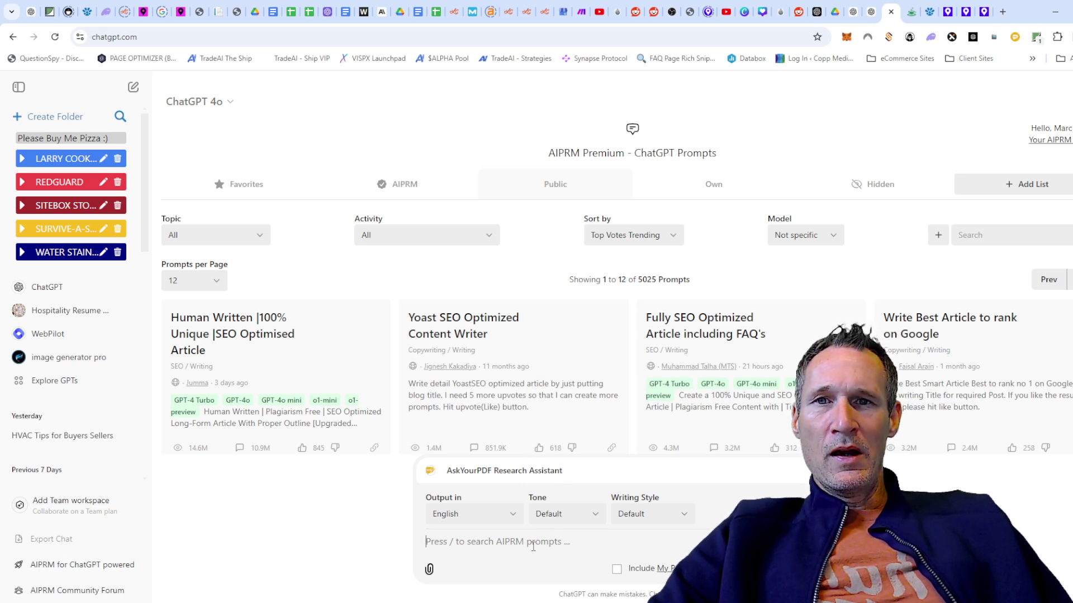
{"action": "left_click", "coordinate": [429, 567]}
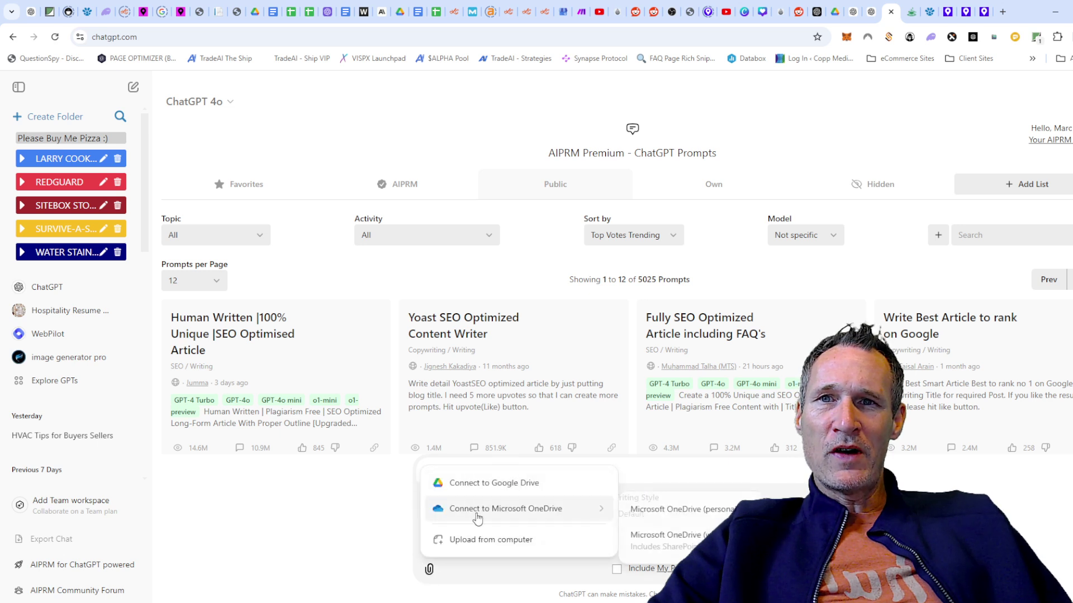
{"action": "left_click", "coordinate": [479, 540]}
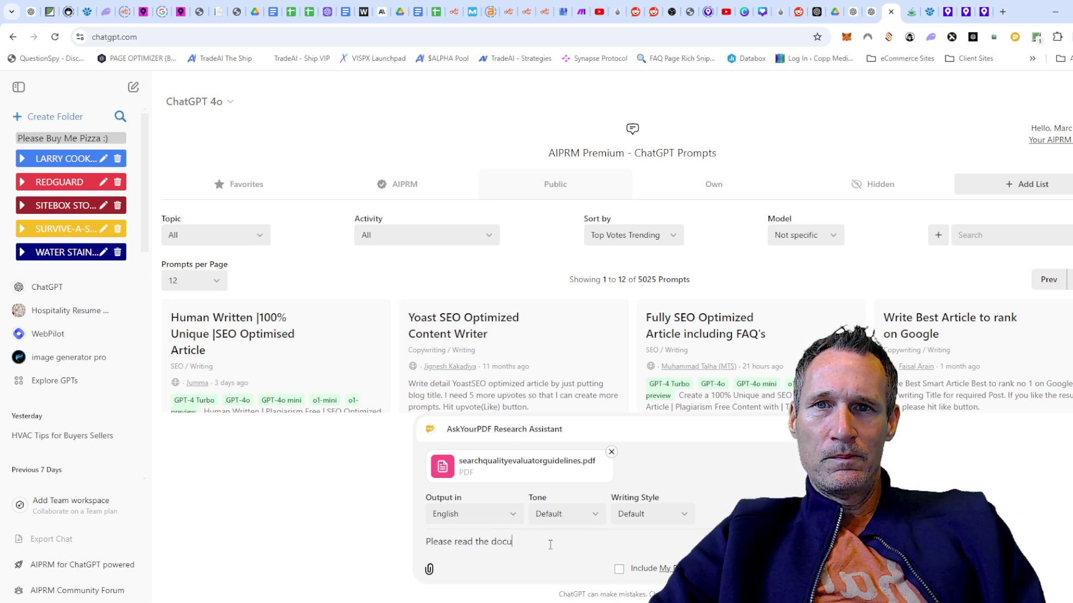
Send "Please read the document and establish yourself as an expert on Google Rater Guidelines." and authorize the assistant's access to pro.askyourpdf.com.
{"action": "type", "text": "and"}
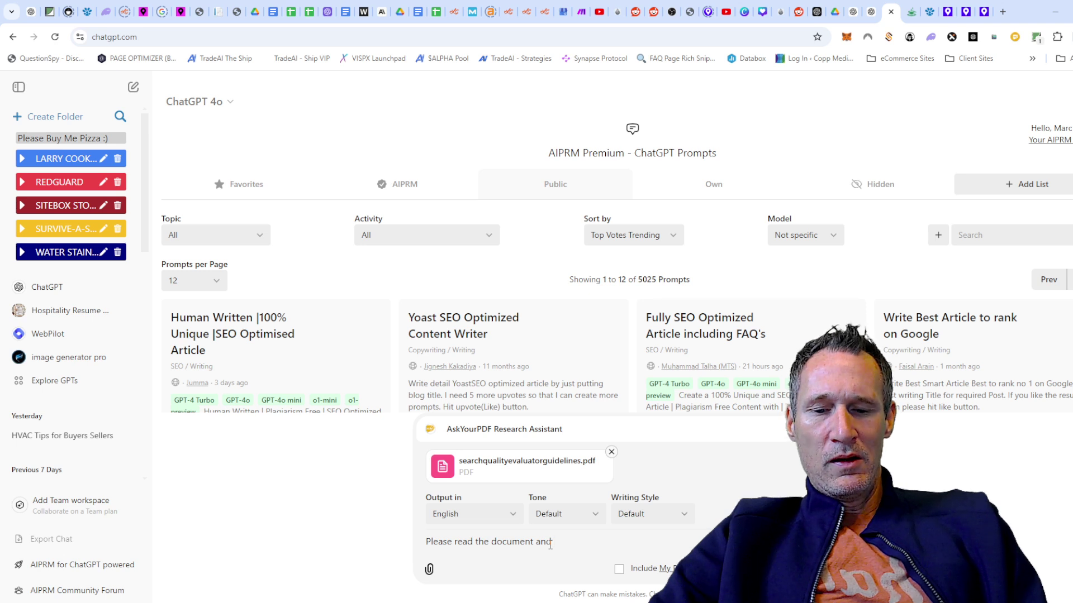
{"action": "type", "text": " establish yourse"}
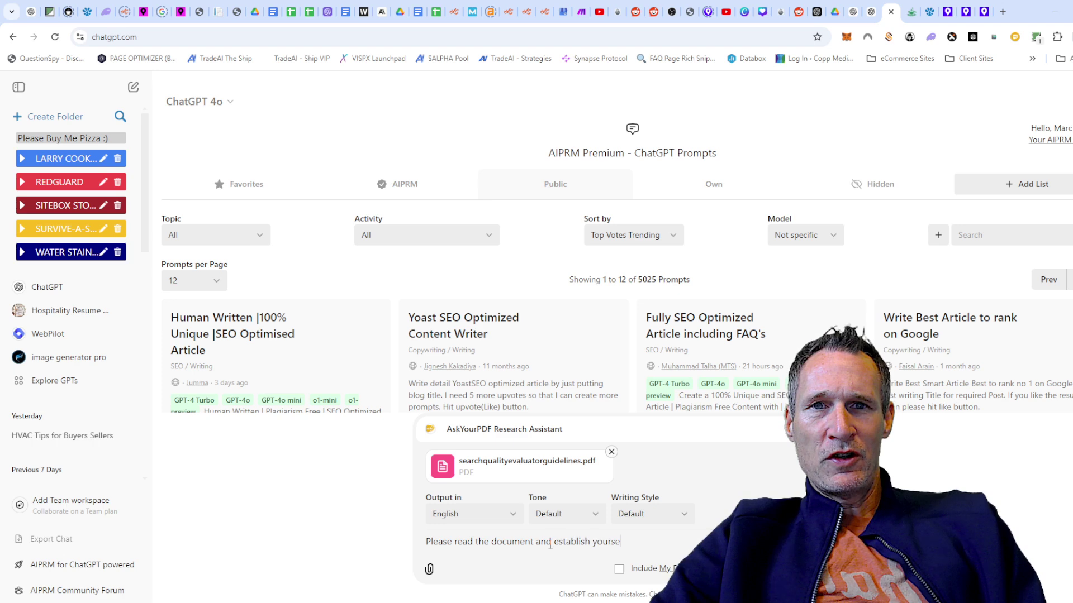
{"action": "type", "text": "lf as an expert on G"}
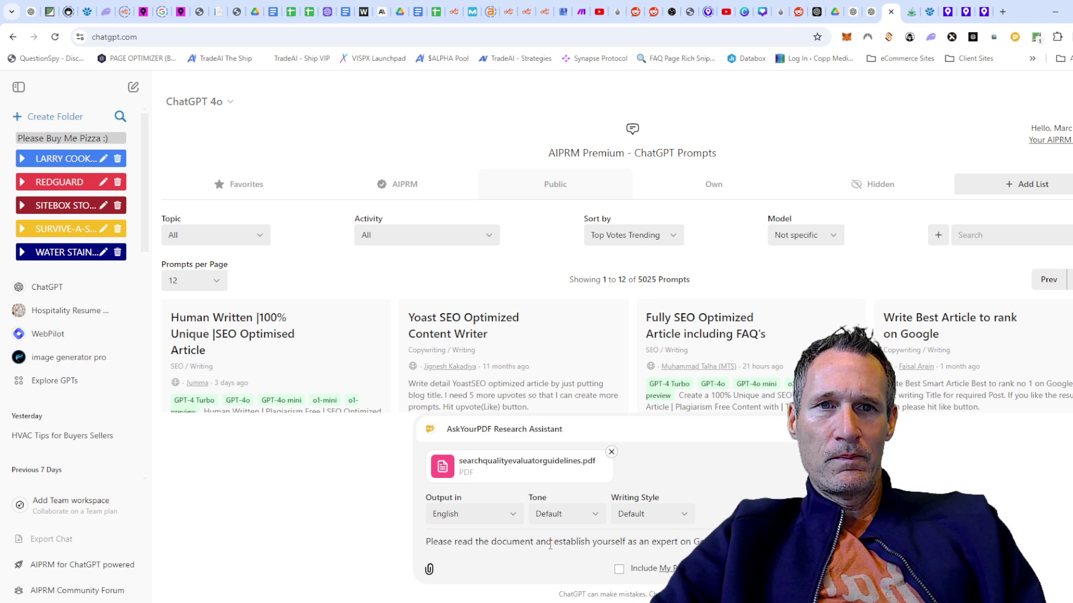
{"action": "key", "text": "Return"}
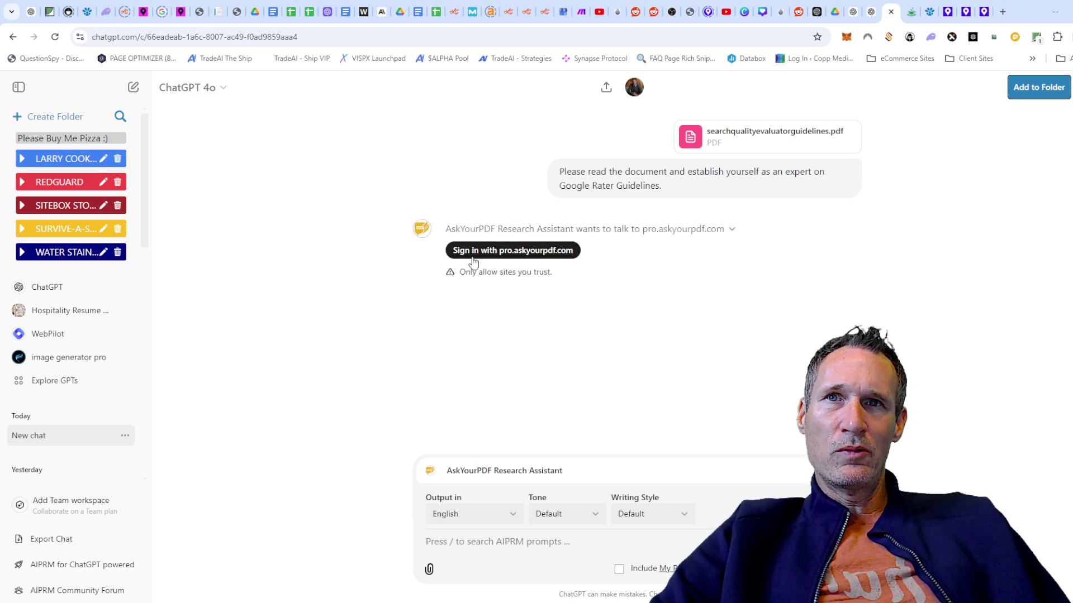
{"action": "left_click", "coordinate": [496, 251]}
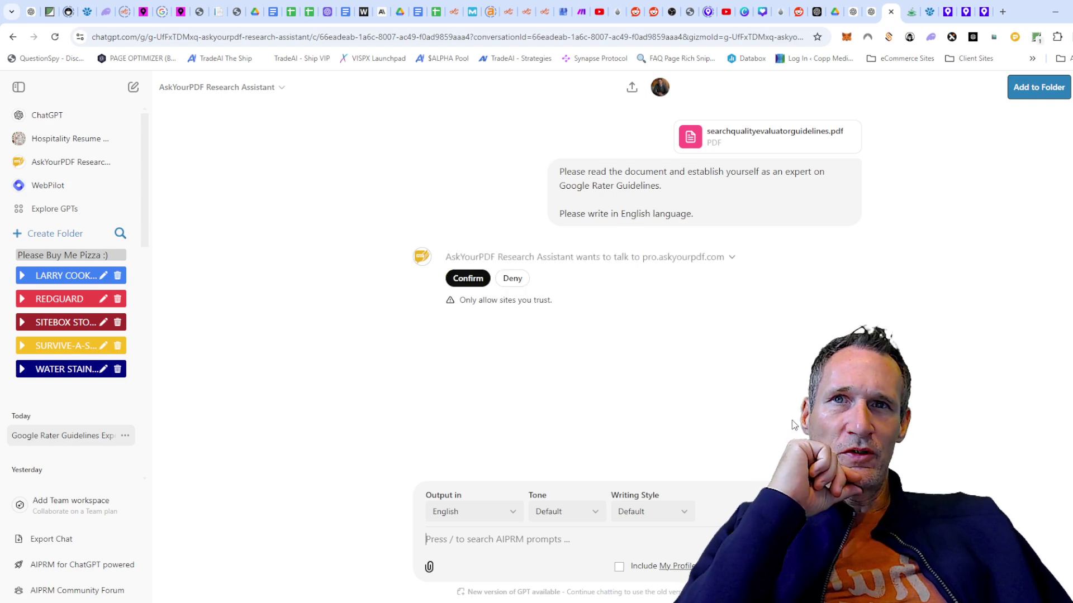
{"action": "left_click", "coordinate": [462, 279]}
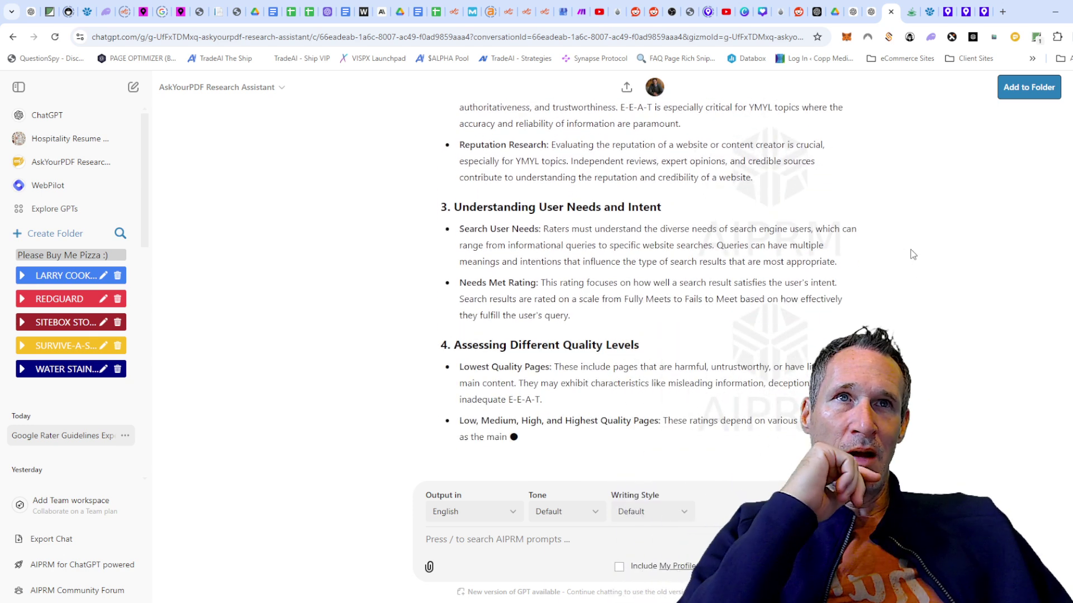
Switch to the On-Page.ai report and examine its relevance scores, category words, topic suggestions and Competitor Analysis for the top-ranking sites.
{"action": "left_click", "coordinate": [929, 13]}
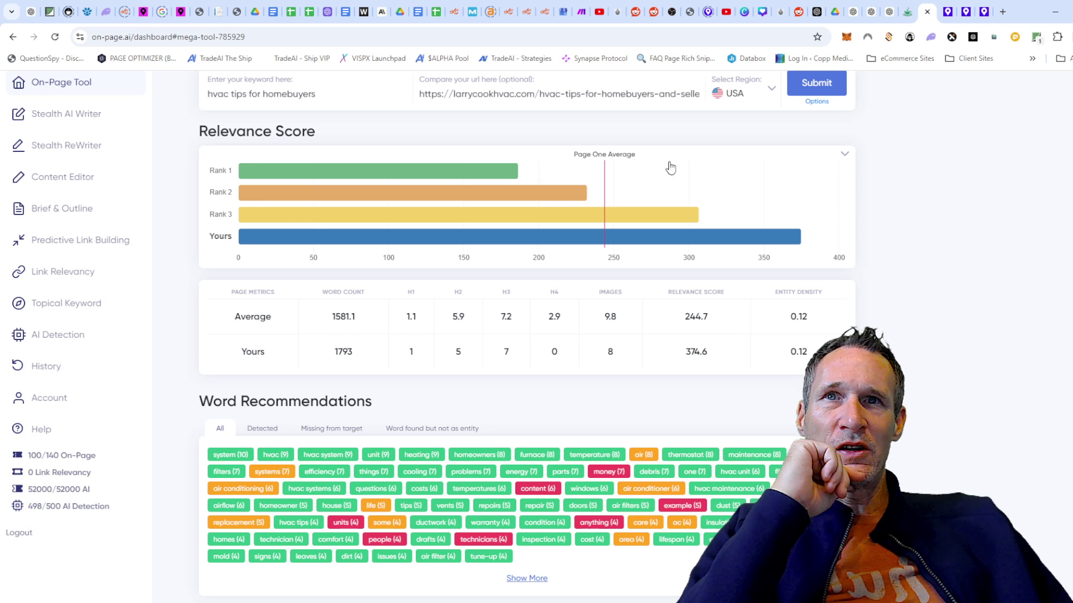
{"action": "mouse_move", "coordinate": [554, 195]}
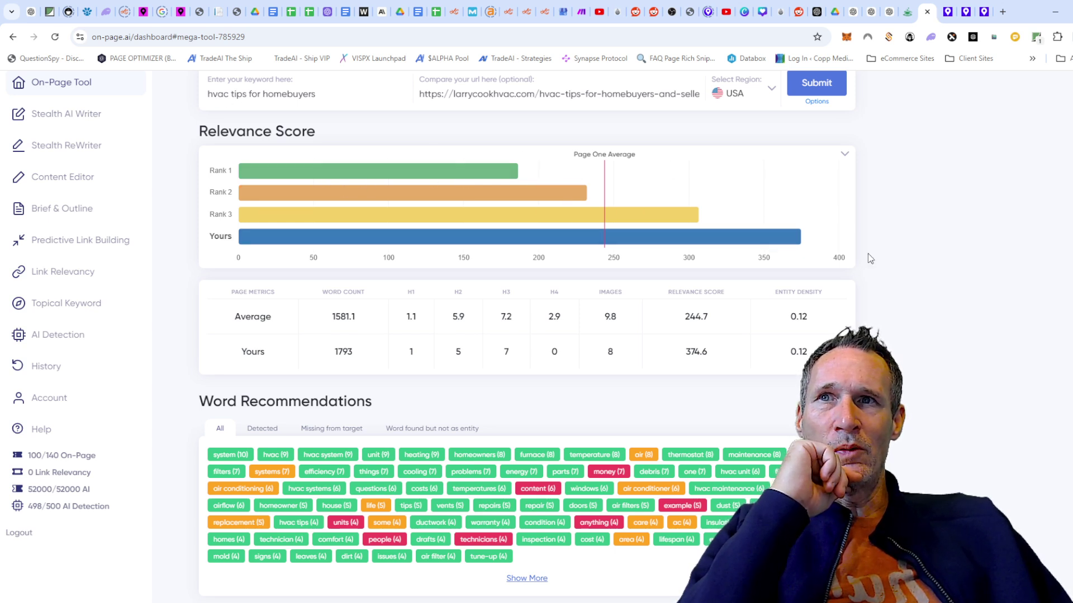
{"action": "mouse_move", "coordinate": [415, 168]}
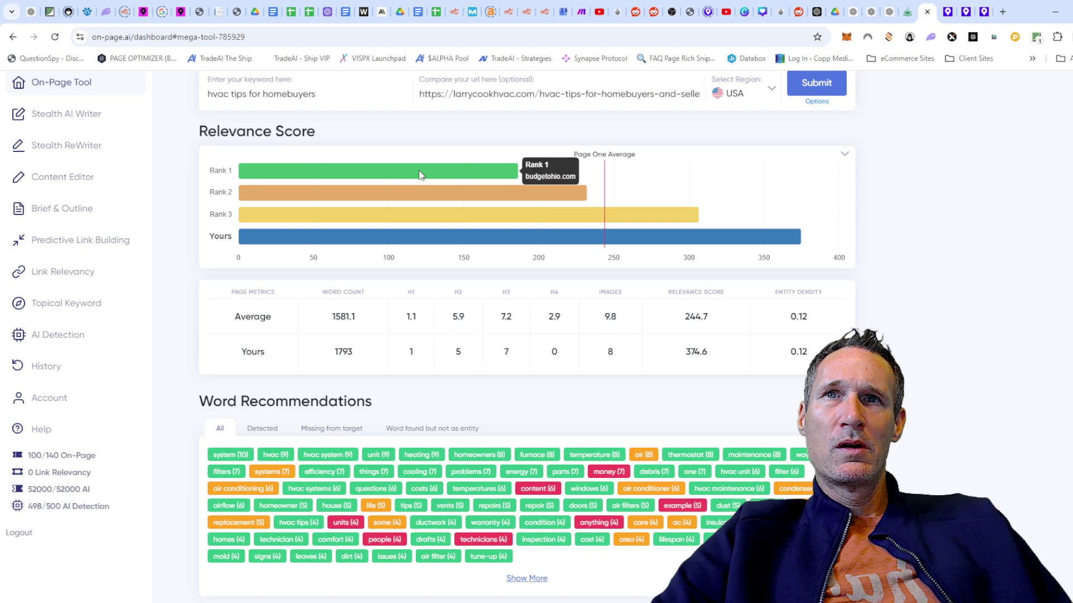
{"action": "scroll", "coordinate": [901, 260], "scroll_direction": "down", "scroll_amount": 20}
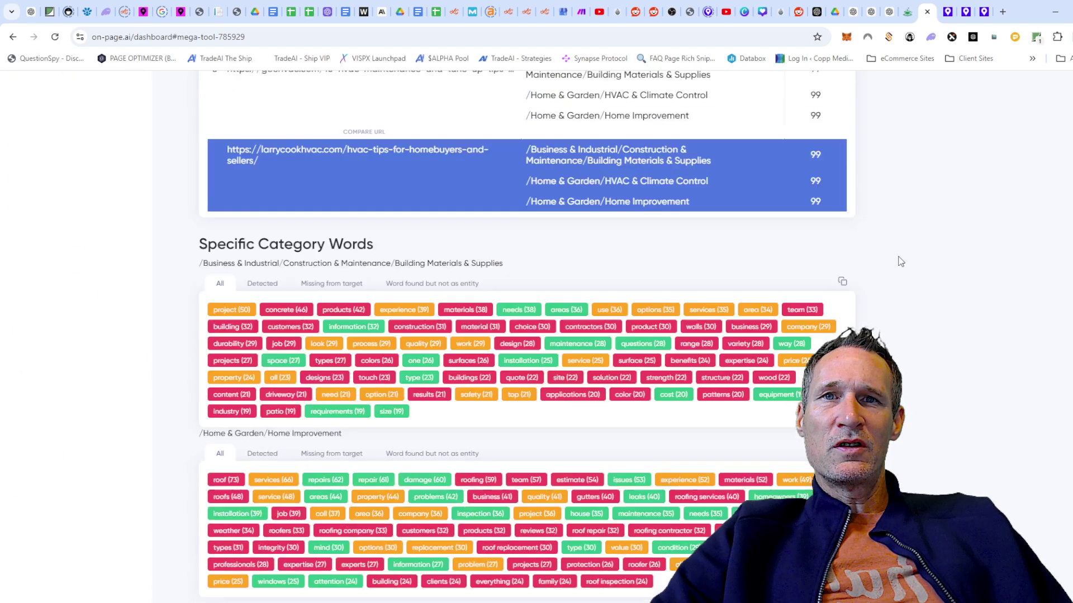
{"action": "scroll", "coordinate": [900, 261], "scroll_direction": "down", "scroll_amount": 10}
{"action": "scroll", "coordinate": [901, 260], "scroll_direction": "up", "scroll_amount": 14}
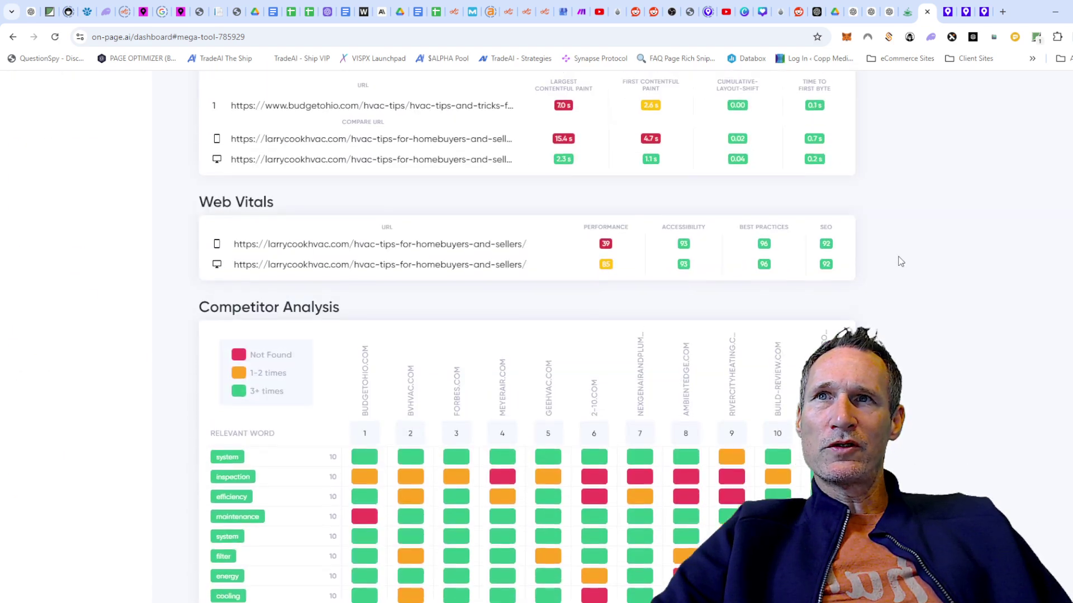
{"action": "scroll", "coordinate": [900, 261], "scroll_direction": "down", "scroll_amount": 20}
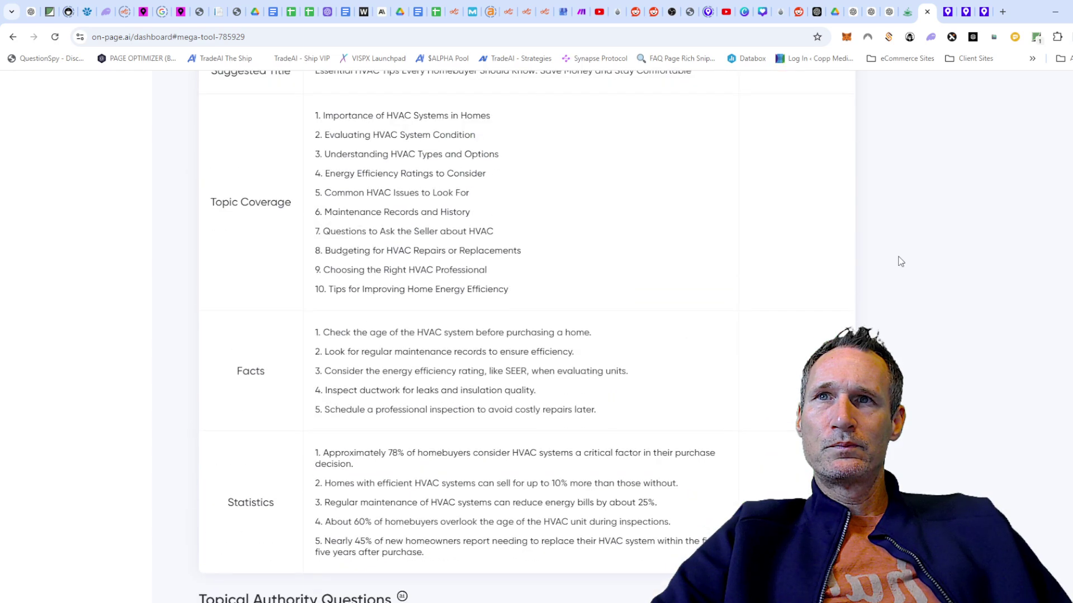
{"action": "scroll", "coordinate": [900, 261], "scroll_direction": "down", "scroll_amount": 8}
{"action": "scroll", "coordinate": [901, 261], "scroll_direction": "up", "scroll_amount": 20}
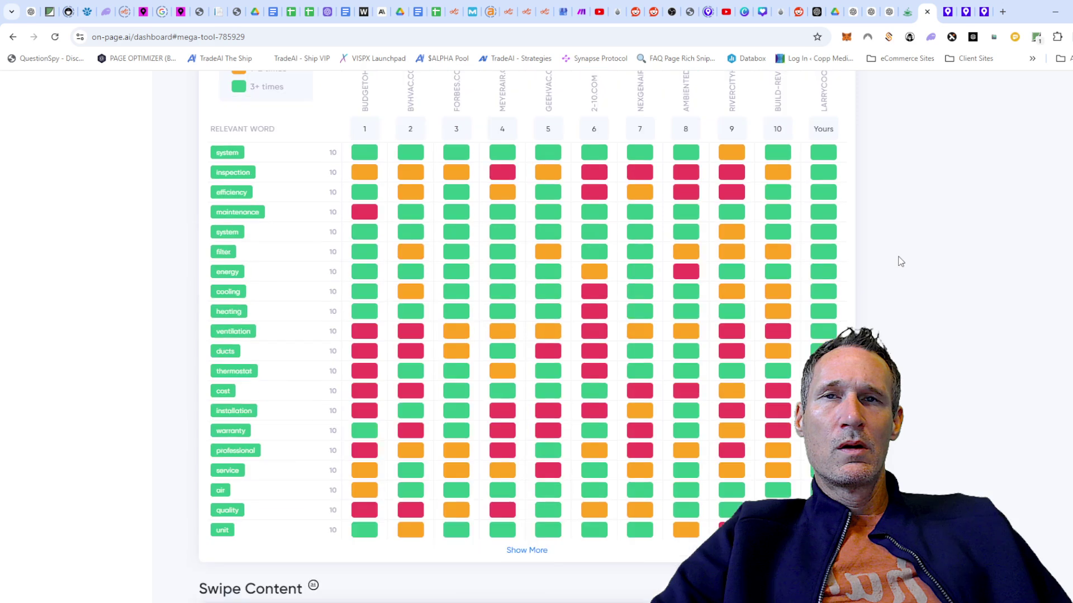
{"action": "scroll", "coordinate": [901, 261], "scroll_direction": "up", "scroll_amount": 2}
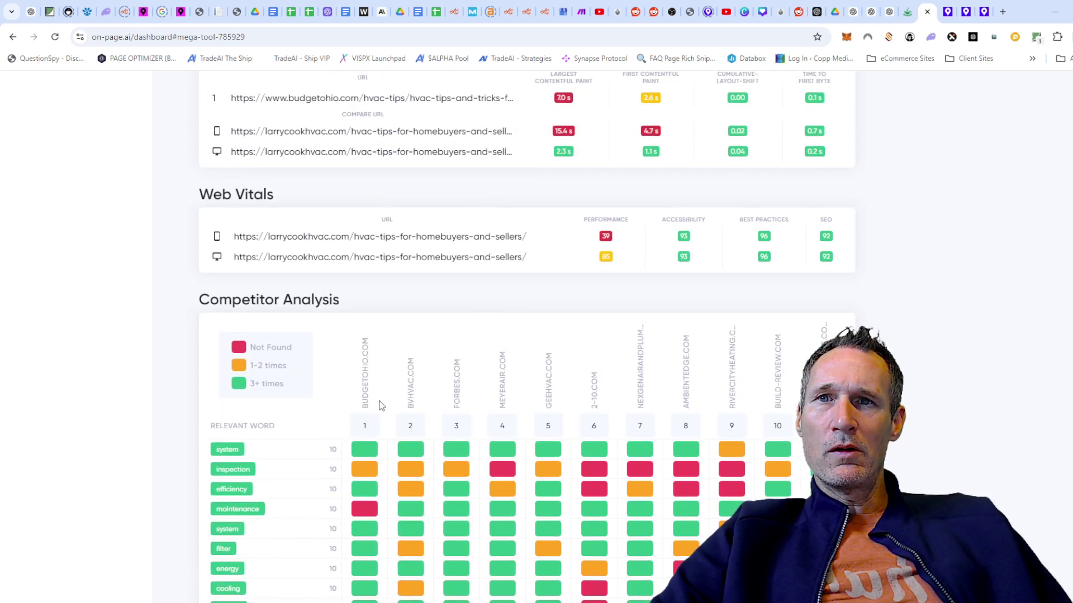
Return to the ChatGPT guidelines conversation and address the next message to the WebPilot GPT.
{"action": "left_click", "coordinate": [892, 12]}
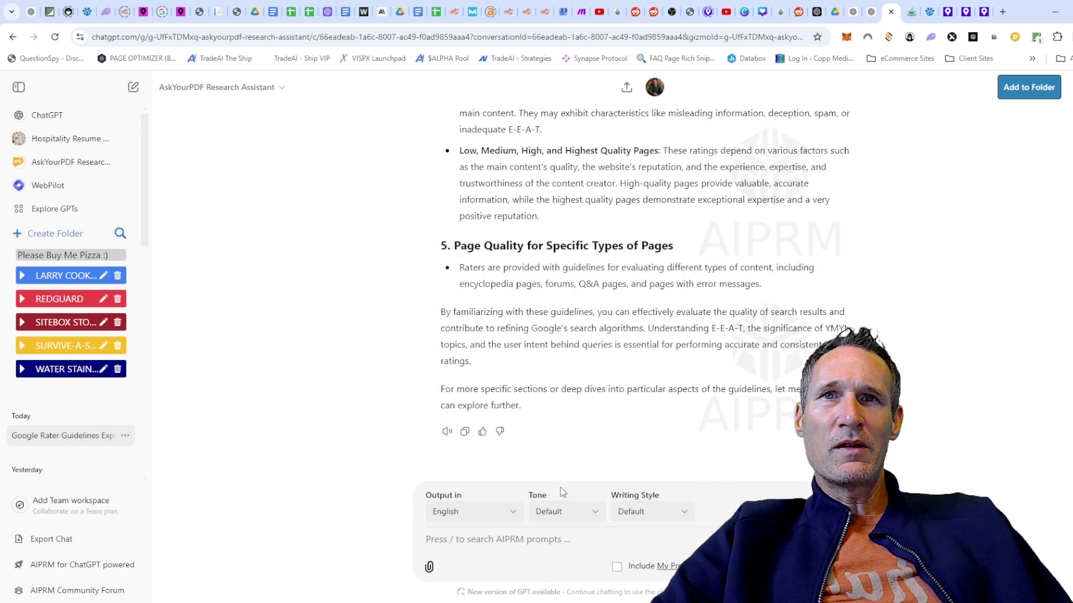
{"action": "left_click", "coordinate": [544, 540]}
{"action": "type", "text": "@"}
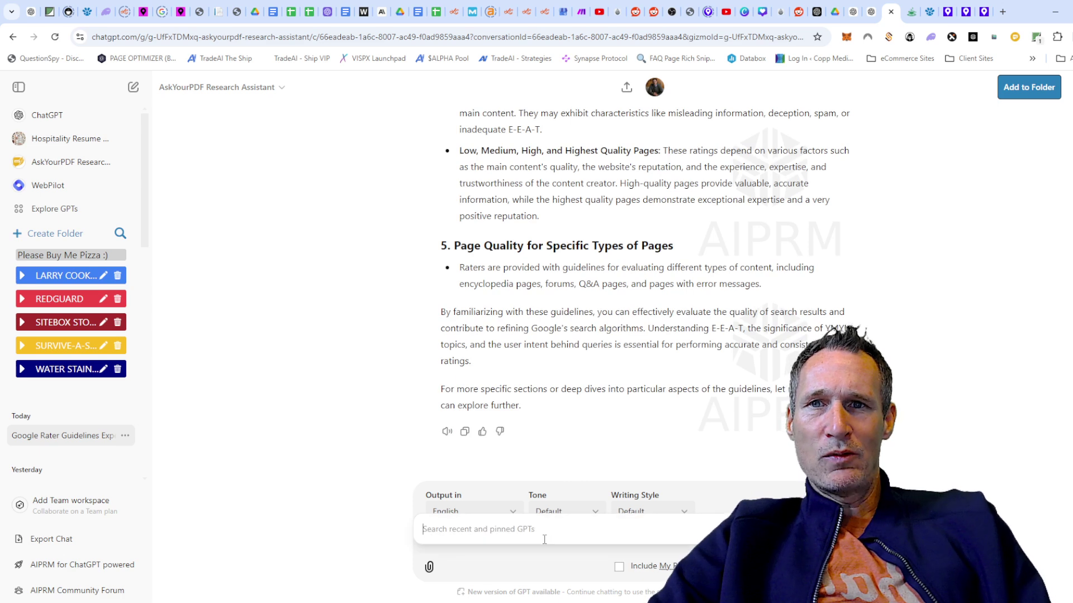
{"action": "type", "text": "web"}
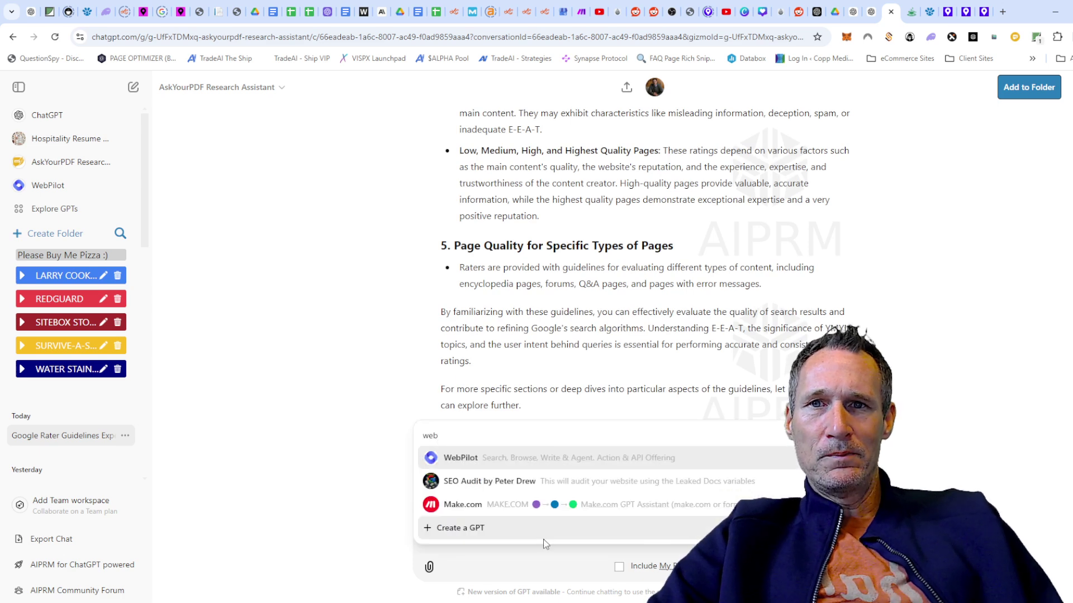
{"action": "left_click", "coordinate": [514, 461]}
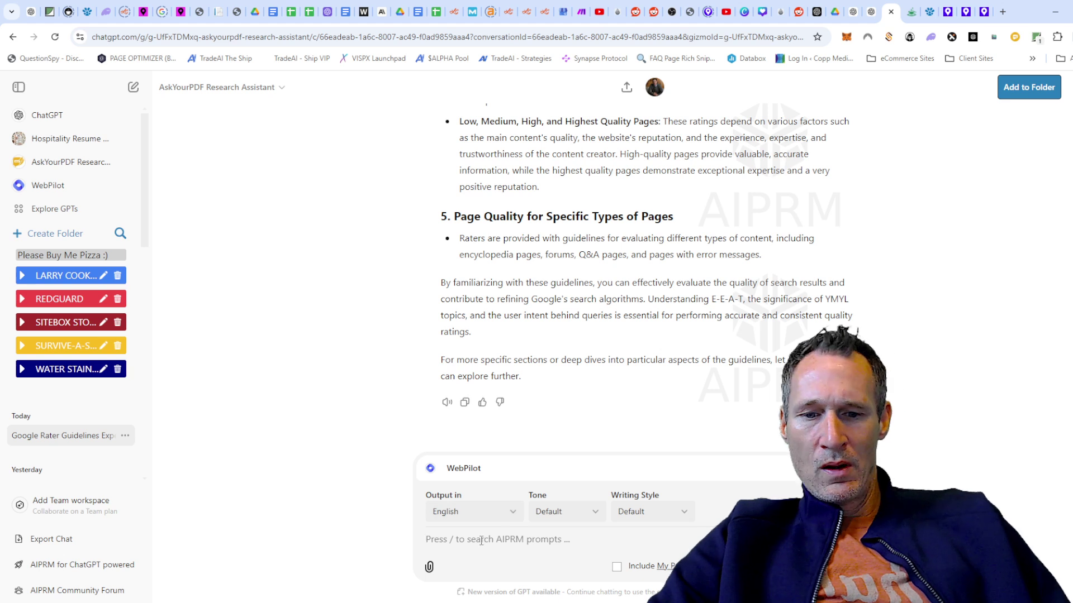
{"action": "type", "text": "c"}
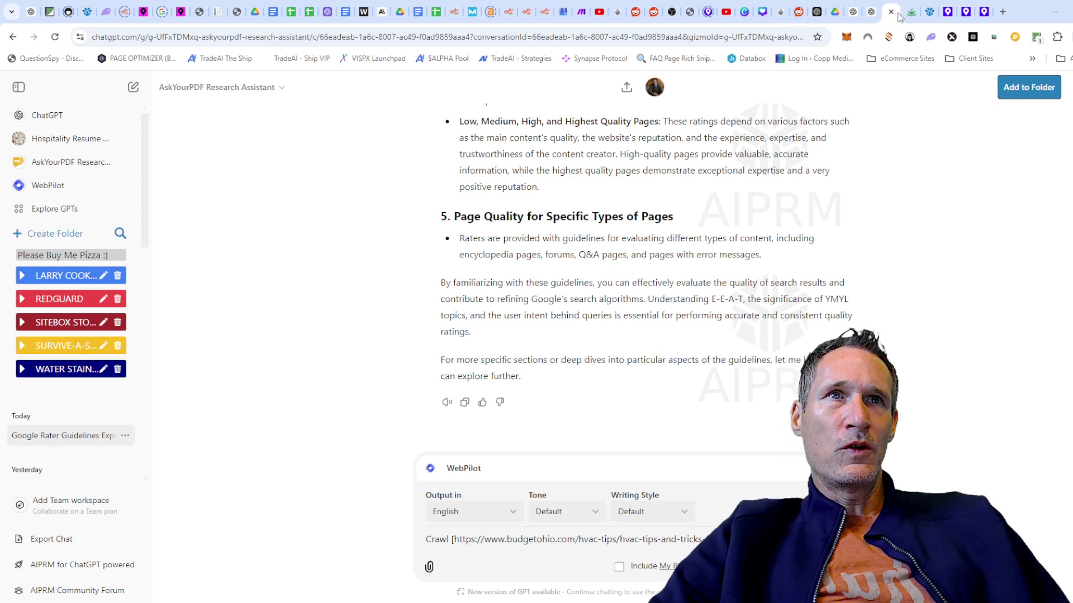
{"action": "left_click", "coordinate": [929, 11]}
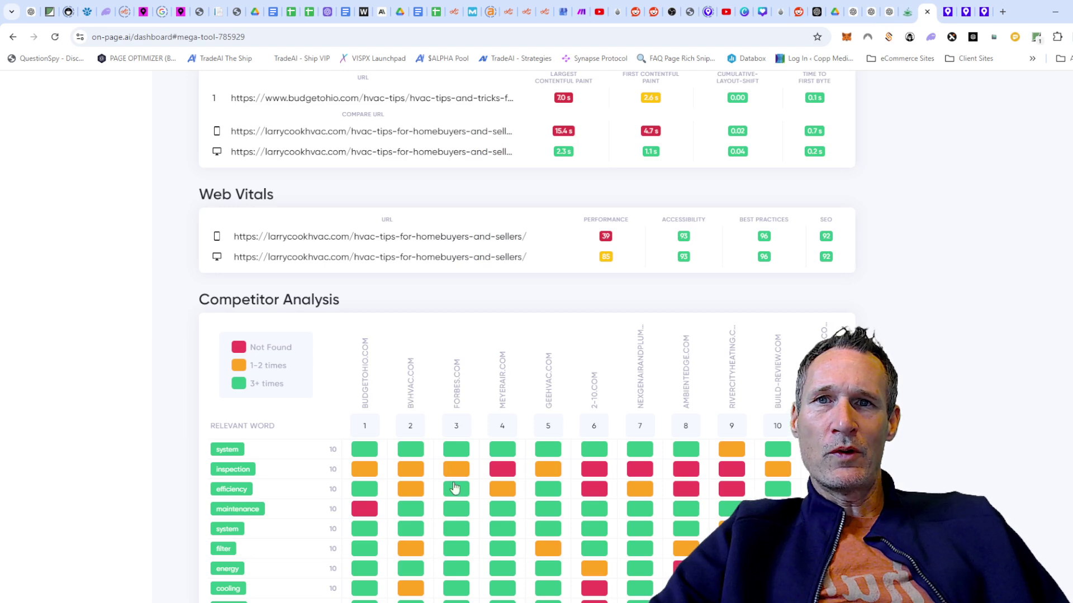
{"action": "left_click", "coordinate": [889, 11]}
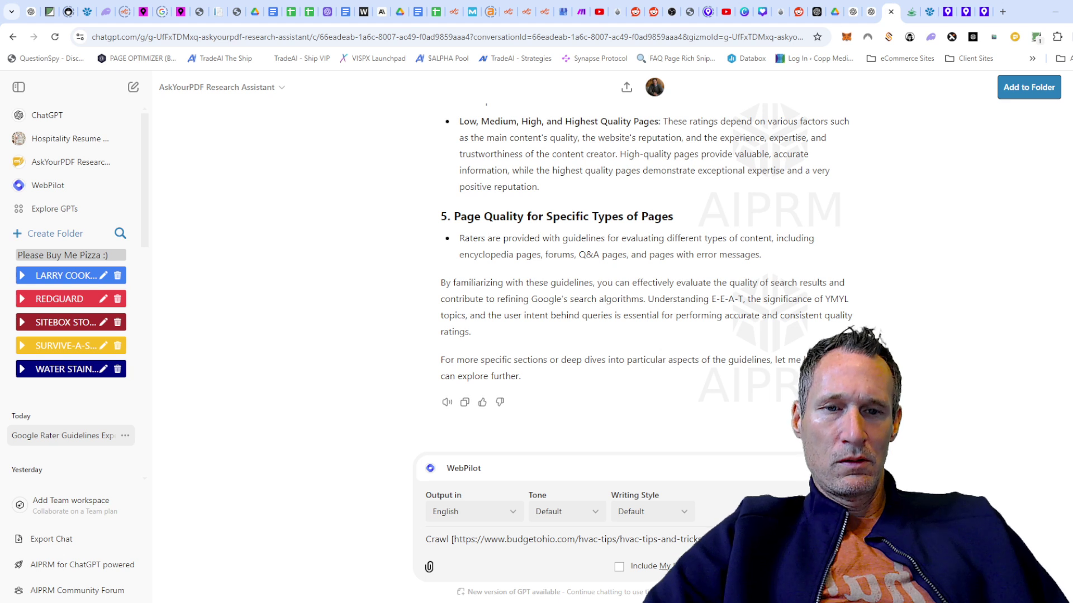
{"action": "type", "text": "[https://www.bvhvac.com/energy/8-hvac-tips-for-homeowners/]"}
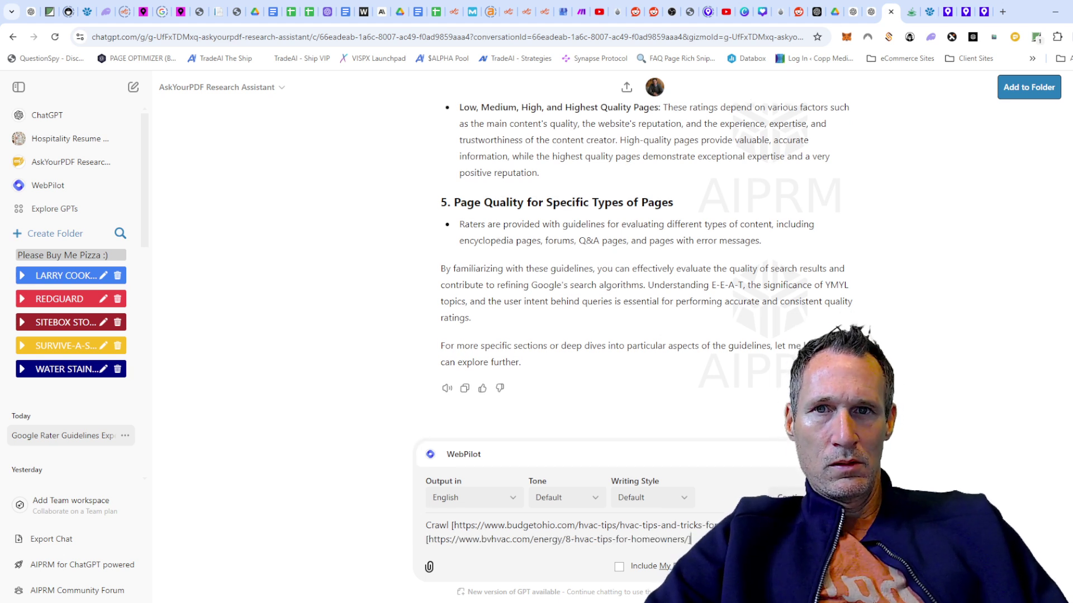
{"action": "type", "text": ","}
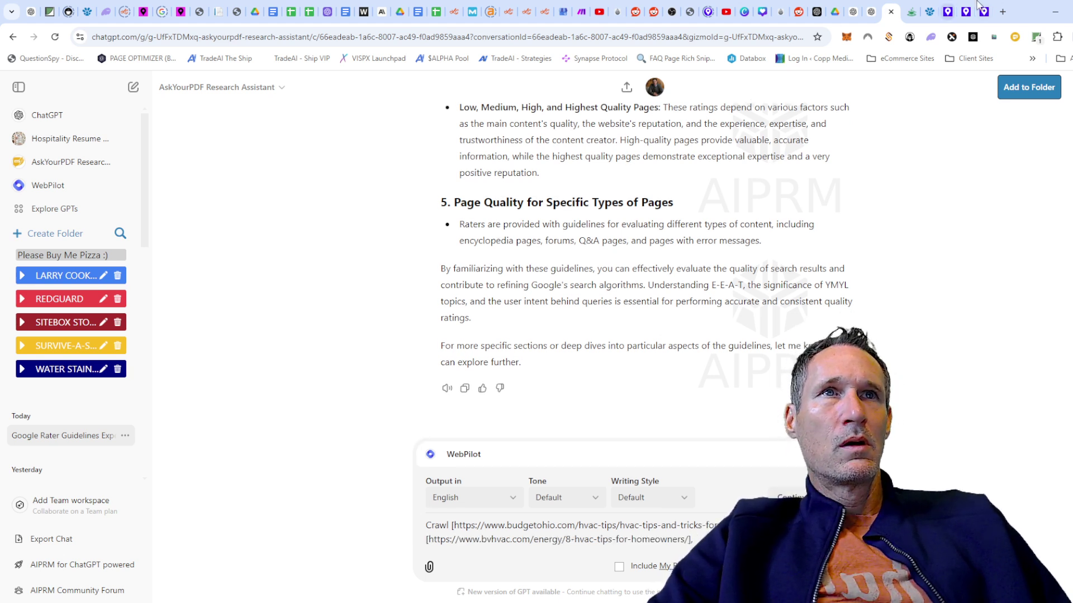
{"action": "left_click", "coordinate": [909, 18]}
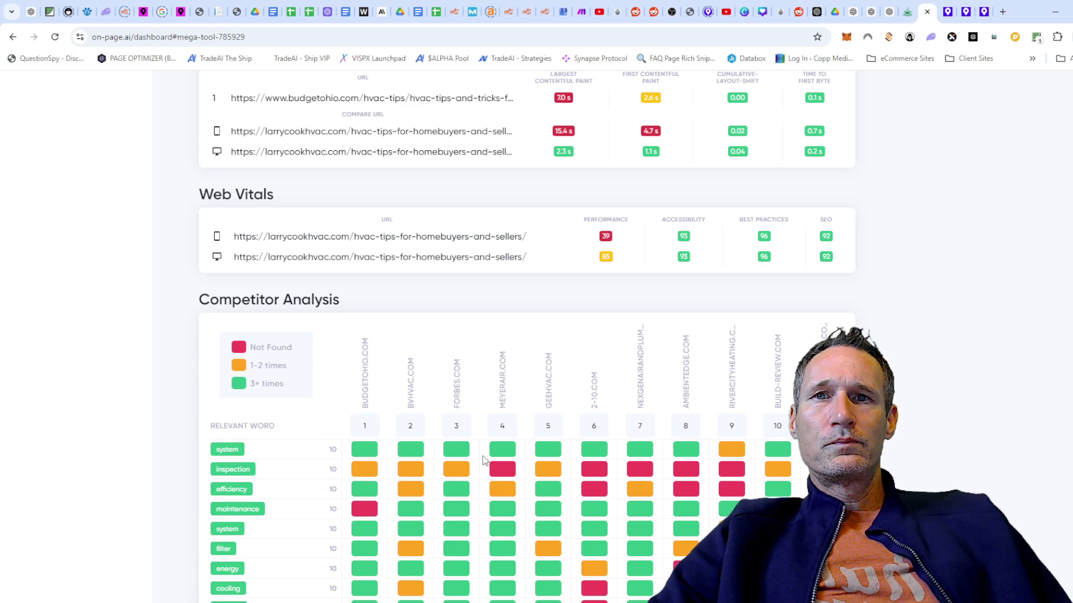
{"action": "left_click", "coordinate": [890, 12]}
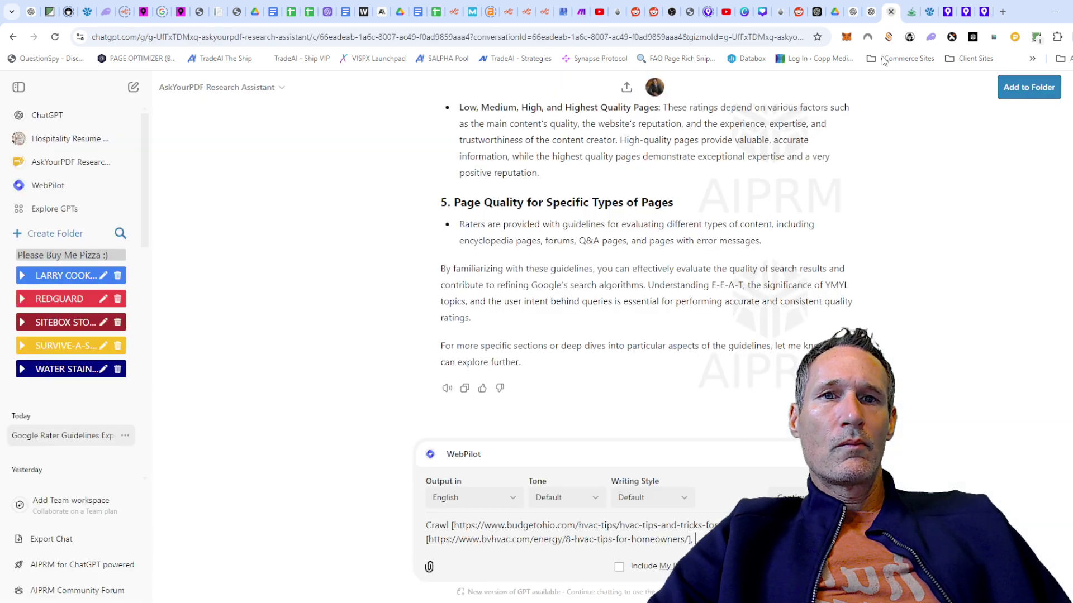
{"action": "key", "text": "ctrl+v"}
Complete the prompt with "and evaluate each of the sites individually based on your expertise of the Google Rater Guidelines." and send it.
{"action": "type", "text": "], an"}
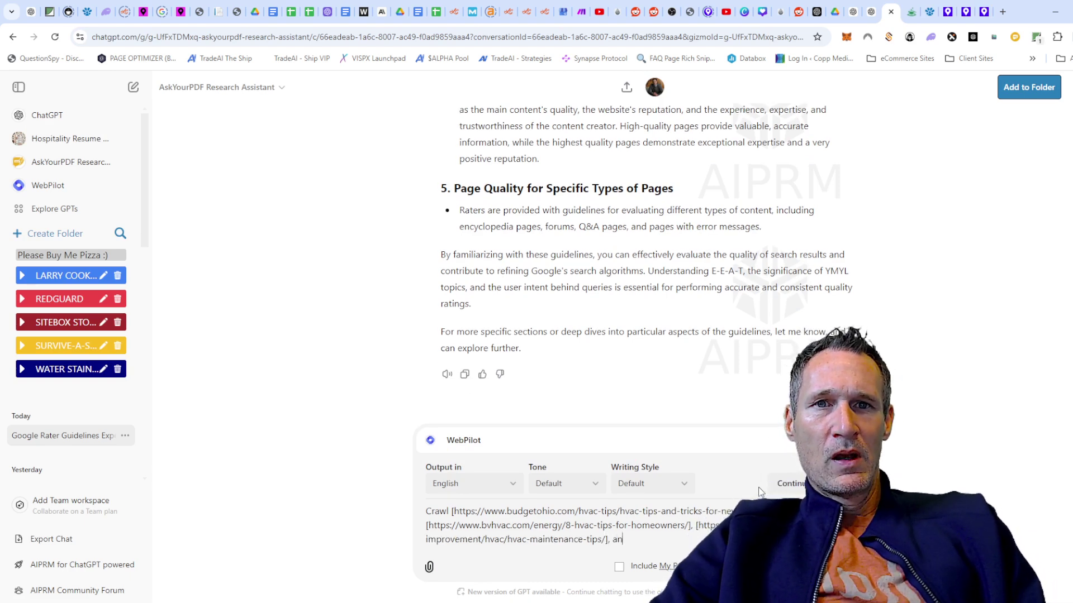
{"action": "type", "text": "d eva"}
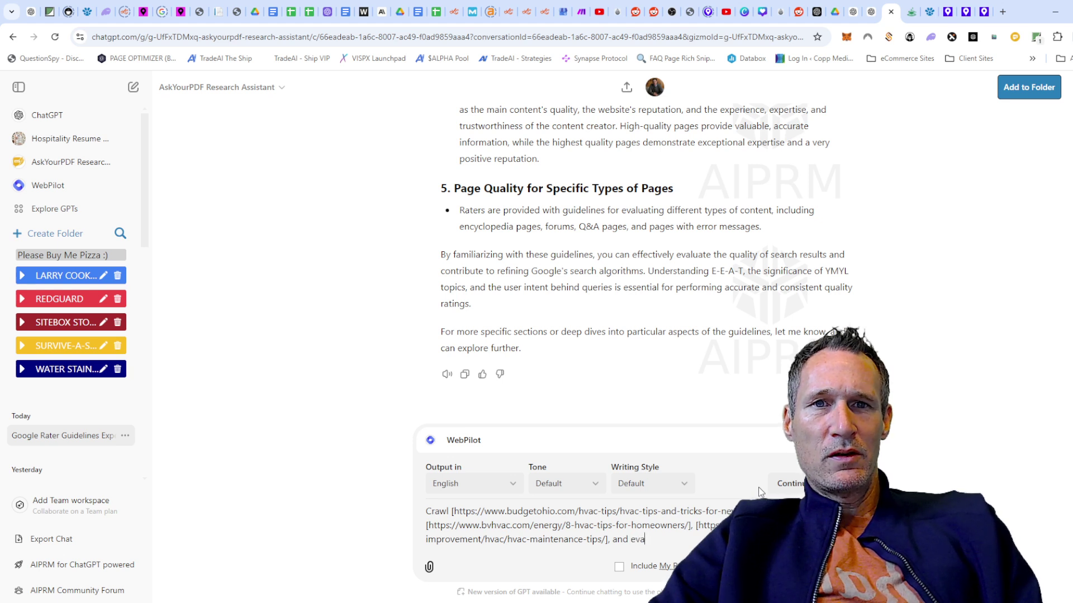
{"action": "type", "text": "luate each "}
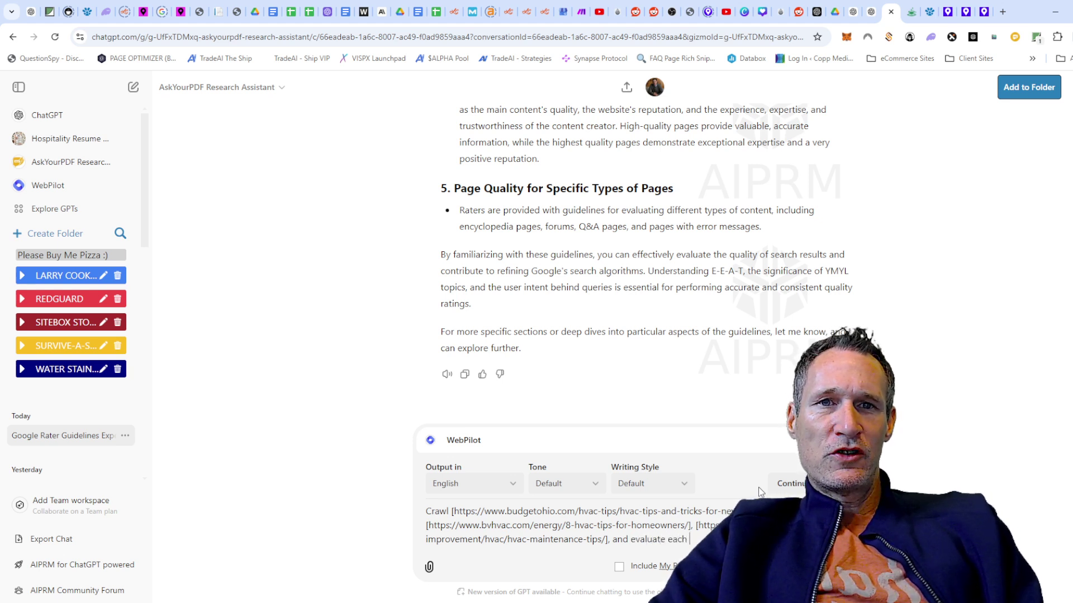
{"action": "type", "text": "of t"}
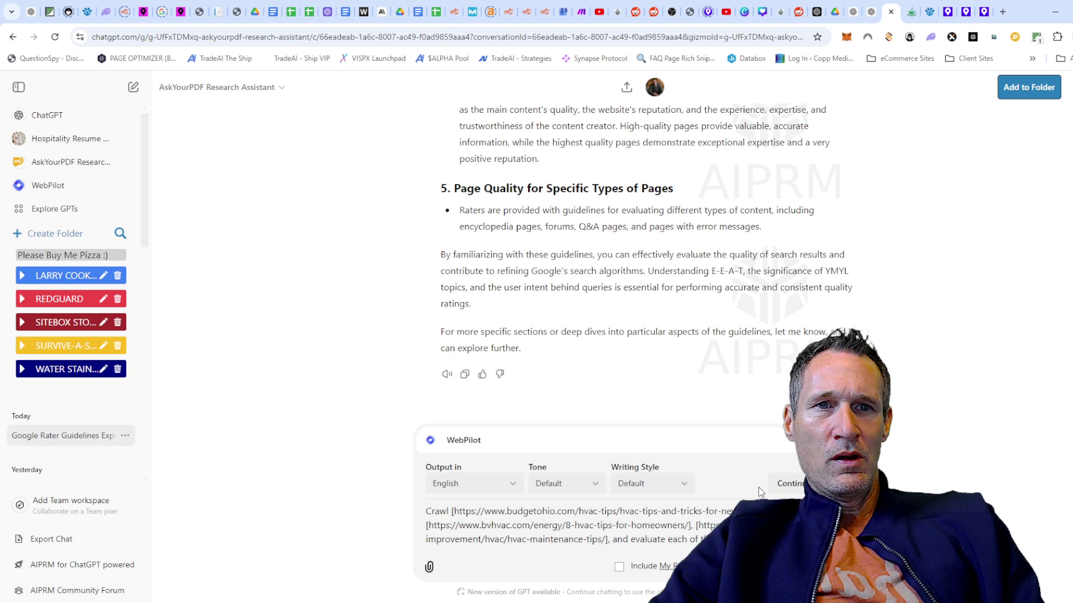
{"action": "type", "text": "expertise of the"}
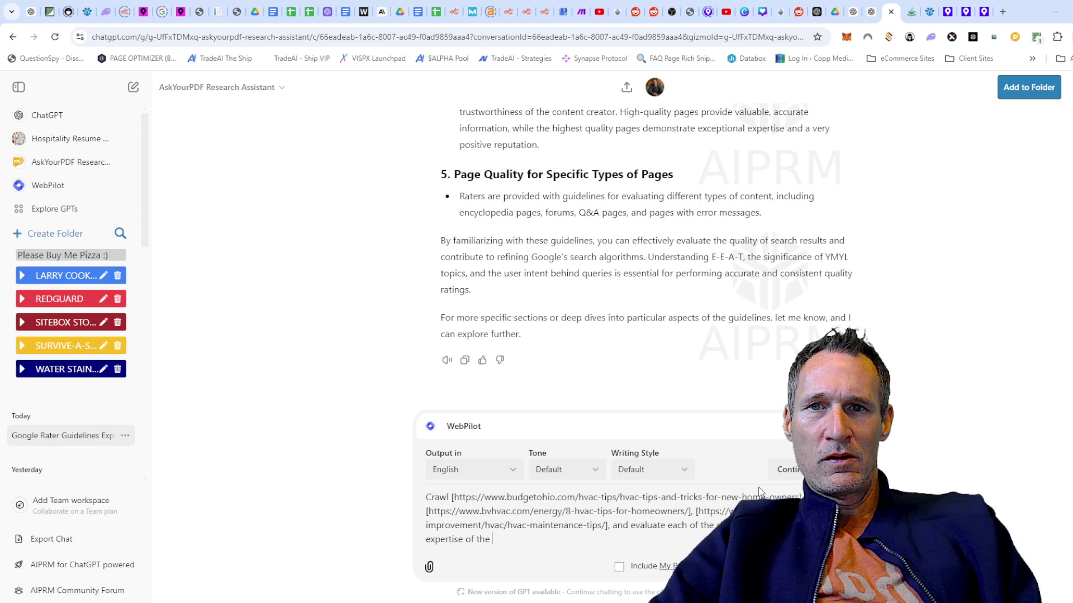
{"action": "type", "text": " Google Rater Guidelines."}
{"action": "key", "text": "Return"}
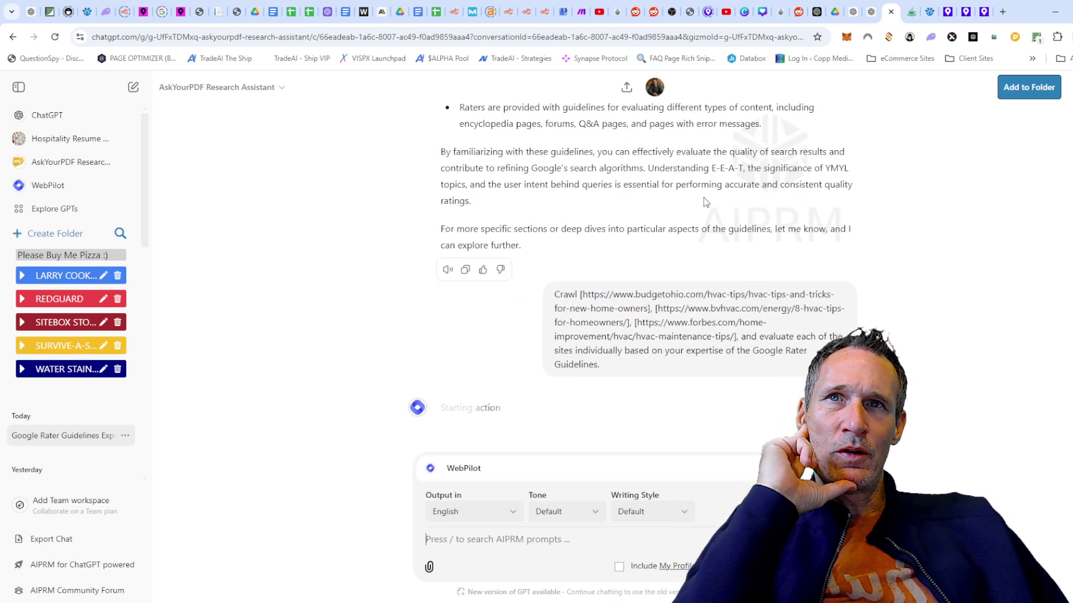
Review the Google Rater Guidelines summary earlier in the conversation, from the overview to the closing remarks.
{"action": "scroll", "coordinate": [641, 223], "scroll_direction": "up", "scroll_amount": 7}
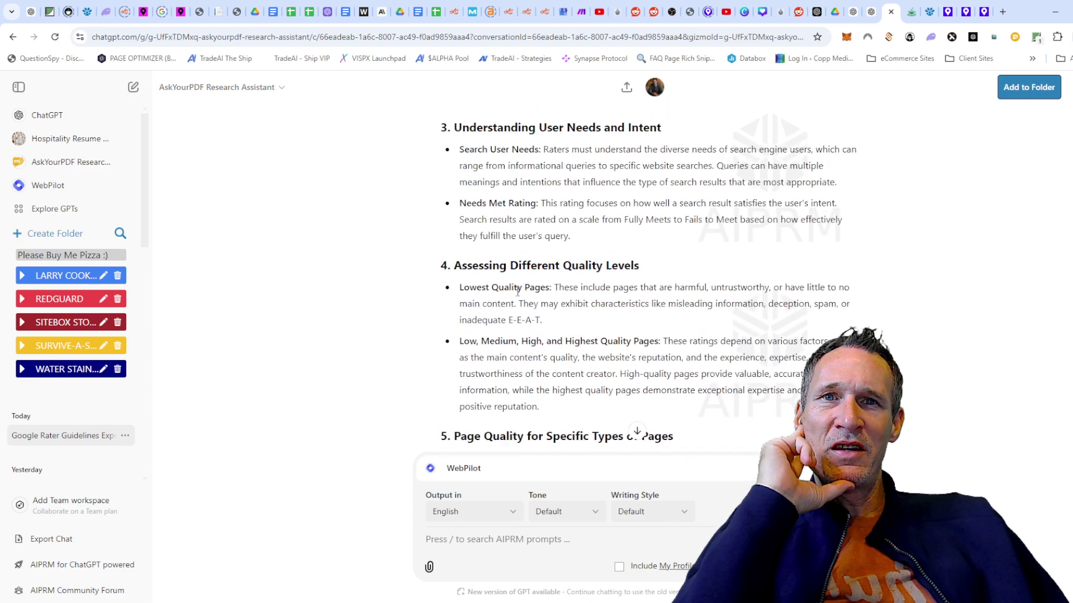
{"action": "scroll", "coordinate": [491, 285], "scroll_direction": "up", "scroll_amount": 8}
{"action": "scroll", "coordinate": [516, 296], "scroll_direction": "up", "scroll_amount": 2}
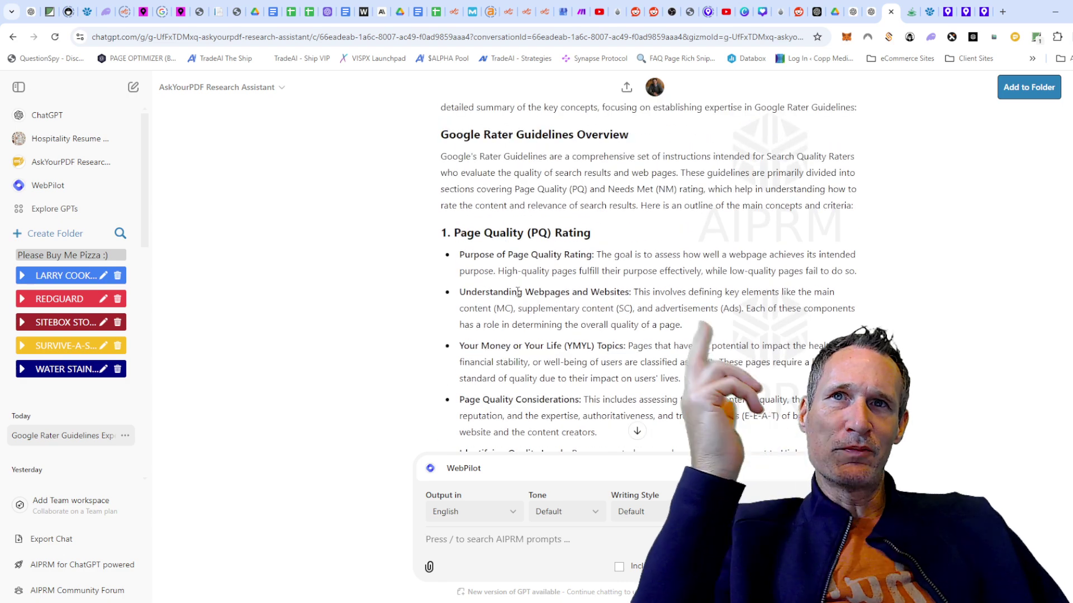
{"action": "scroll", "coordinate": [517, 296], "scroll_direction": "down", "scroll_amount": 4}
{"action": "scroll", "coordinate": [516, 296], "scroll_direction": "down", "scroll_amount": 15}
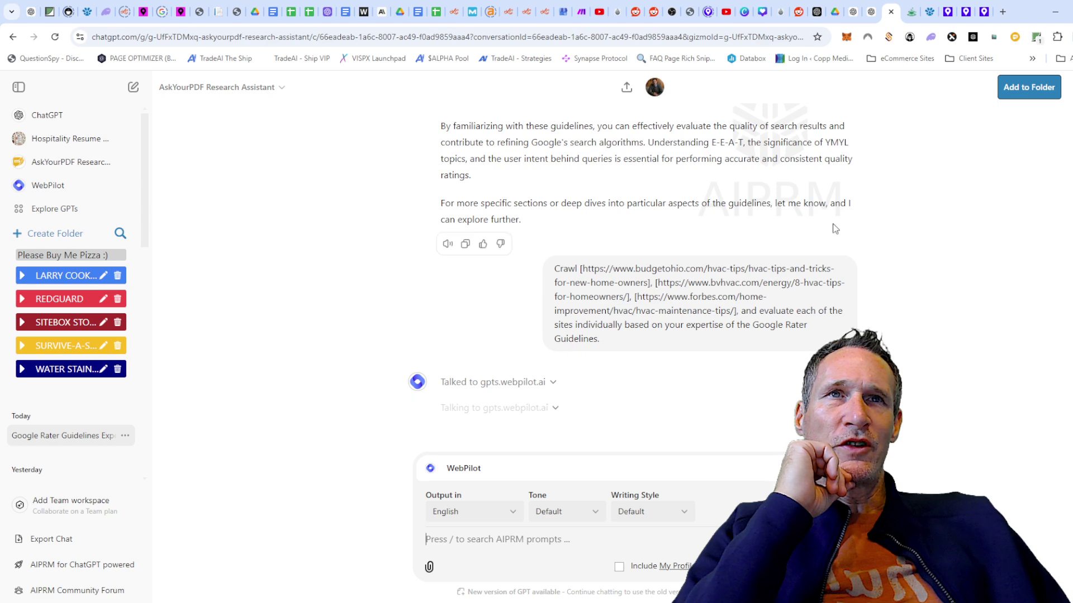
Copy the compared Larry Cook HVAC page's URL from the On-Page.ai report and return to the ChatGPT guidelines conversation.
{"action": "left_click", "coordinate": [929, 12]}
{"action": "scroll", "coordinate": [622, 237], "scroll_direction": "up", "scroll_amount": 15}
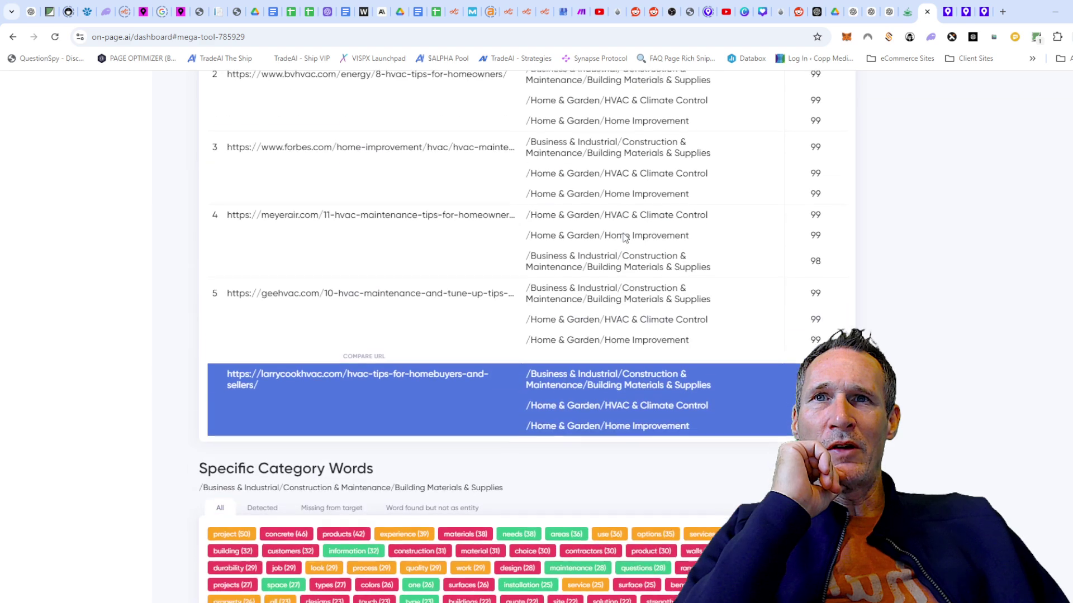
{"action": "scroll", "coordinate": [623, 237], "scroll_direction": "up", "scroll_amount": 20}
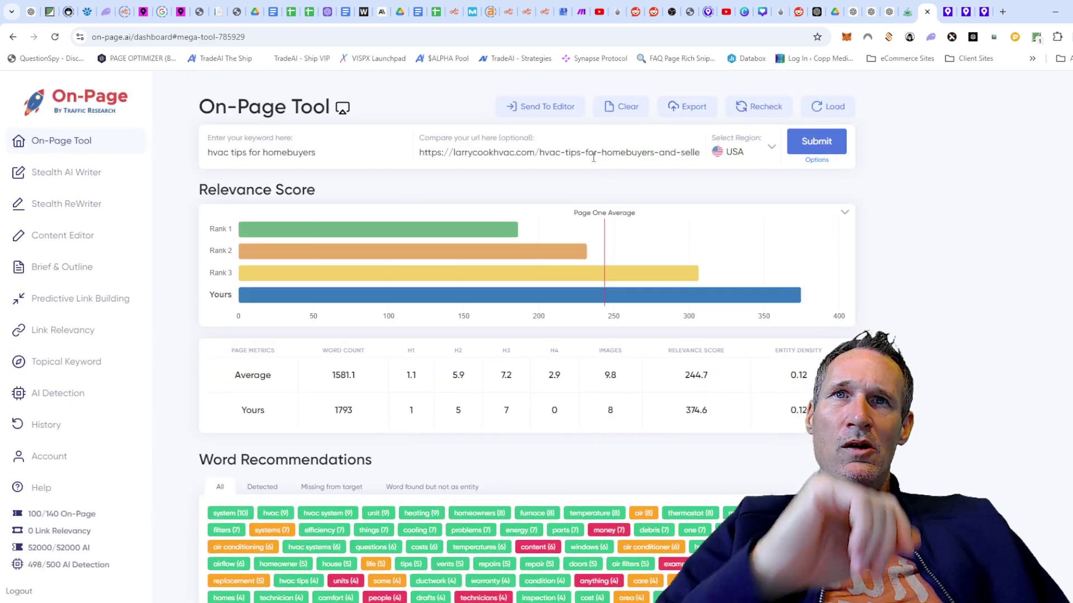
{"action": "left_click", "coordinate": [586, 149]}
{"action": "key", "text": "ctrl+a"}
{"action": "key", "text": "ctrl+c"}
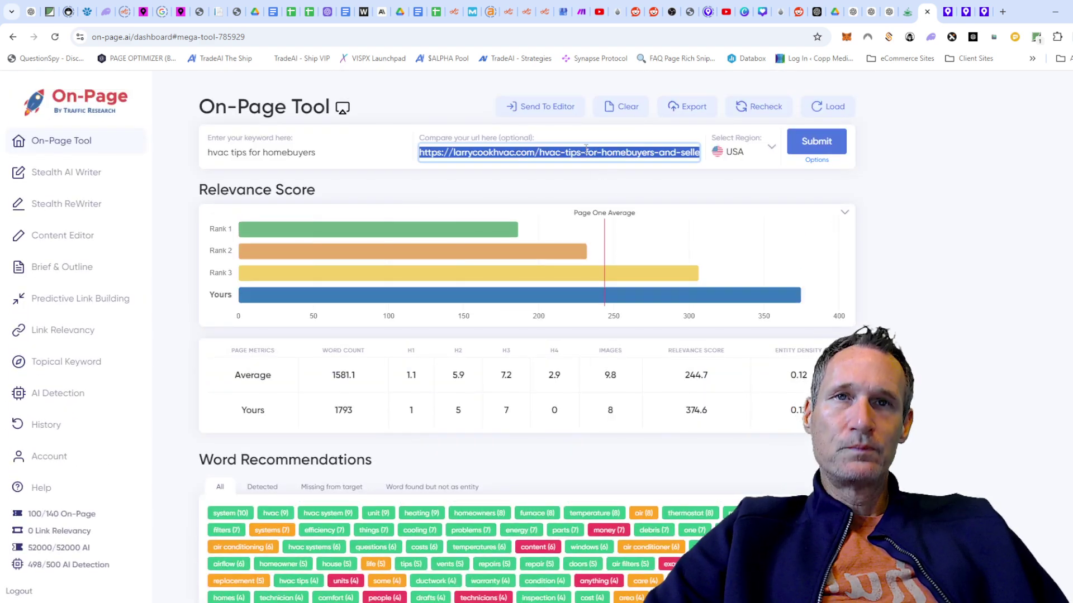
{"action": "left_click", "coordinate": [889, 11]}
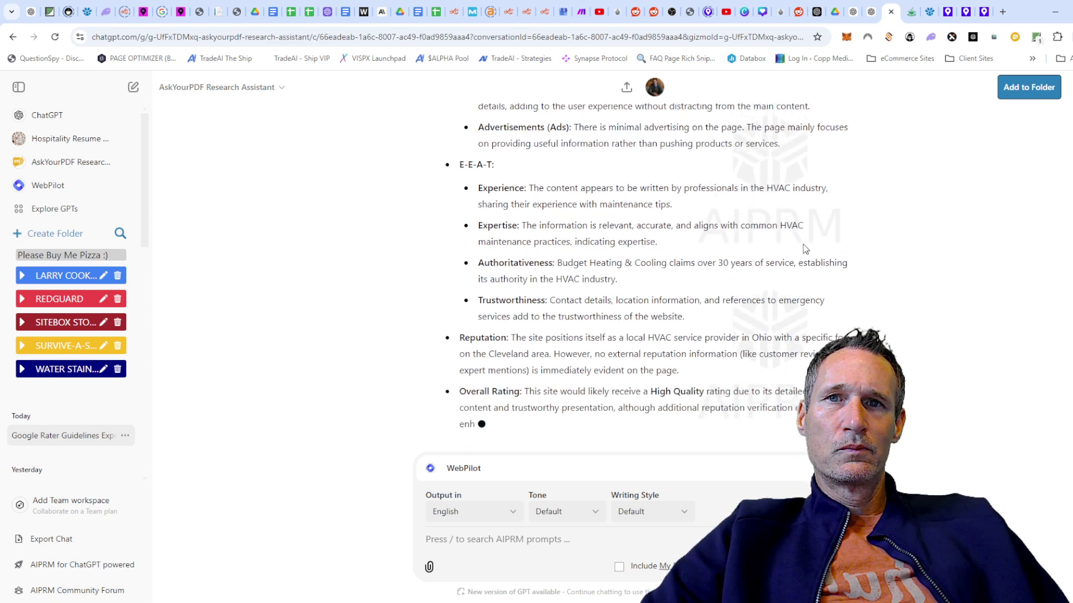
Examine WebPilot's evaluations of BudgetOhio, Brandywine Valley Heating & Air Conditioning and Forbes Home, including the summary of evaluations.
{"action": "scroll", "coordinate": [805, 250], "scroll_direction": "up", "scroll_amount": 7}
{"action": "scroll", "coordinate": [805, 245], "scroll_direction": "down", "scroll_amount": 4}
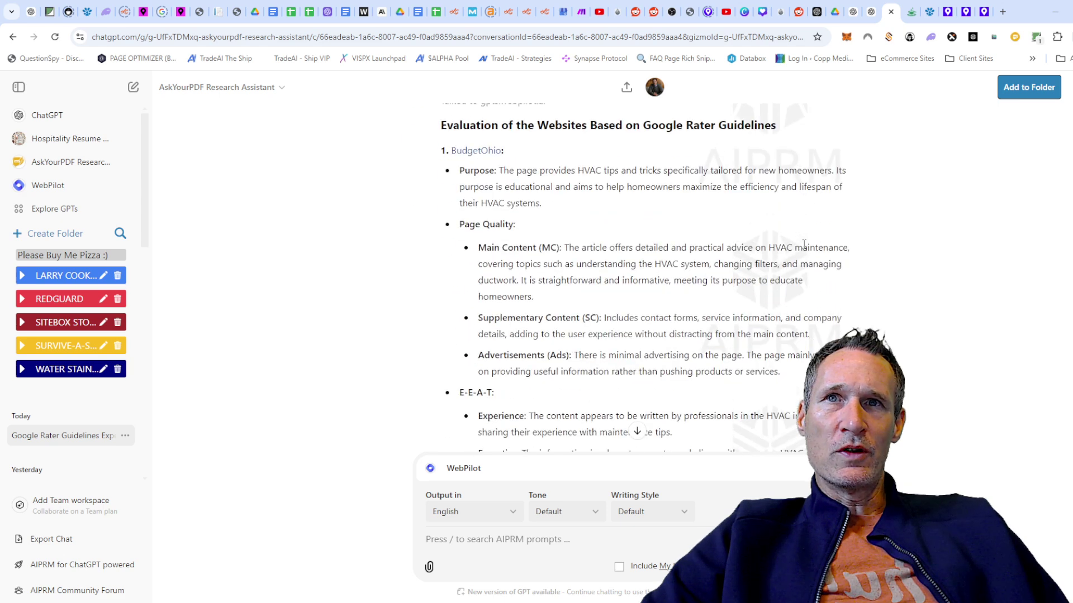
{"action": "scroll", "coordinate": [810, 237], "scroll_direction": "down", "scroll_amount": 10}
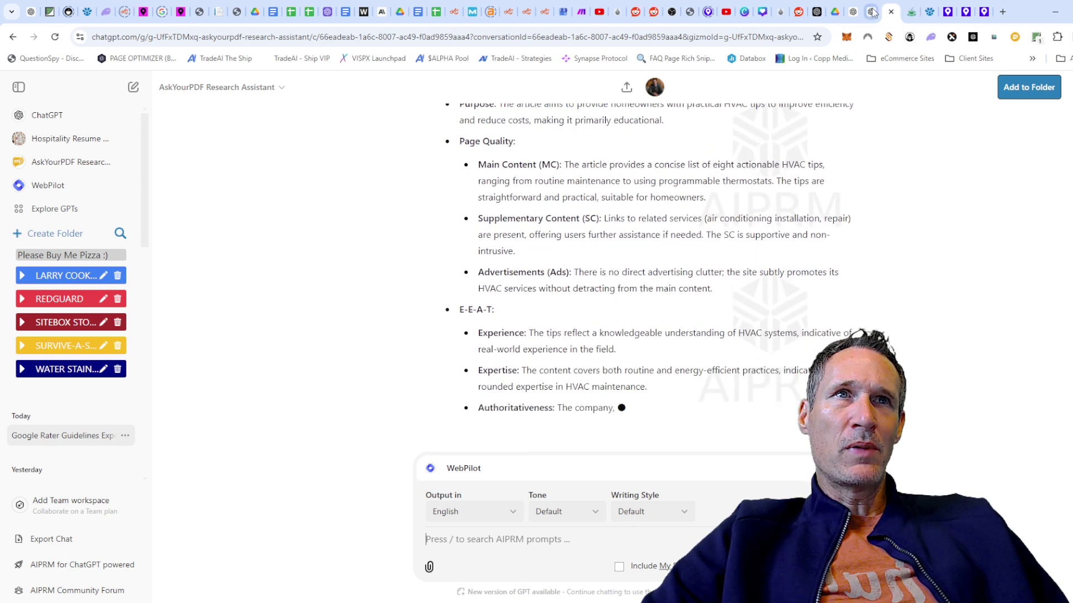
{"action": "left_click", "coordinate": [983, 13]}
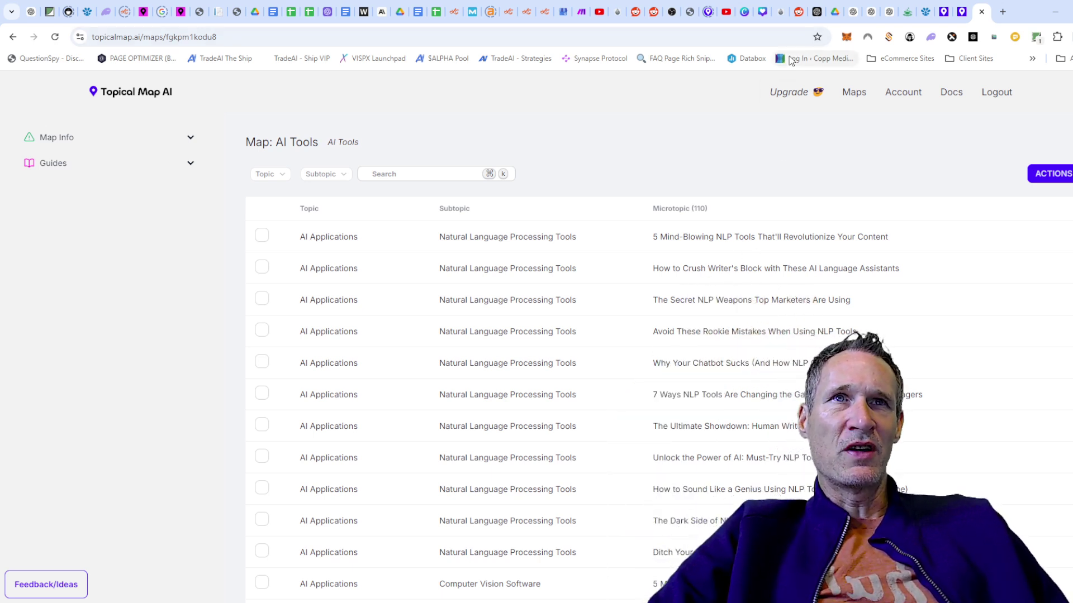
{"action": "left_click", "coordinate": [888, 13]}
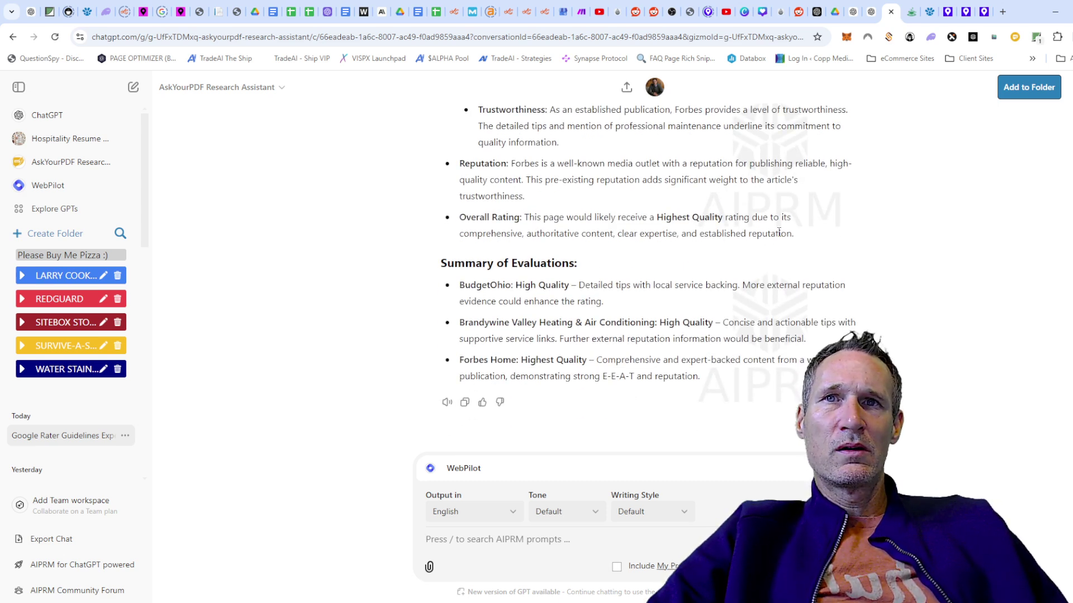
{"action": "scroll", "coordinate": [778, 233], "scroll_direction": "up", "scroll_amount": 20}
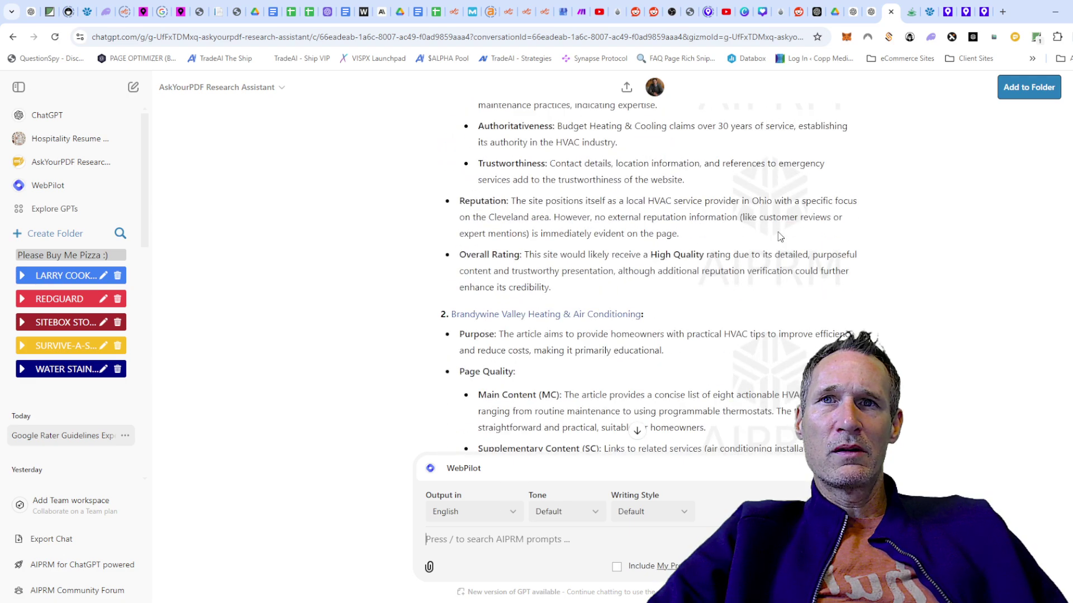
{"action": "scroll", "coordinate": [779, 236], "scroll_direction": "up", "scroll_amount": 5}
{"action": "scroll", "coordinate": [780, 237], "scroll_direction": "down", "scroll_amount": 13}
{"action": "scroll", "coordinate": [779, 237], "scroll_direction": "down", "scroll_amount": 8}
{"action": "scroll", "coordinate": [779, 232], "scroll_direction": "up", "scroll_amount": 5}
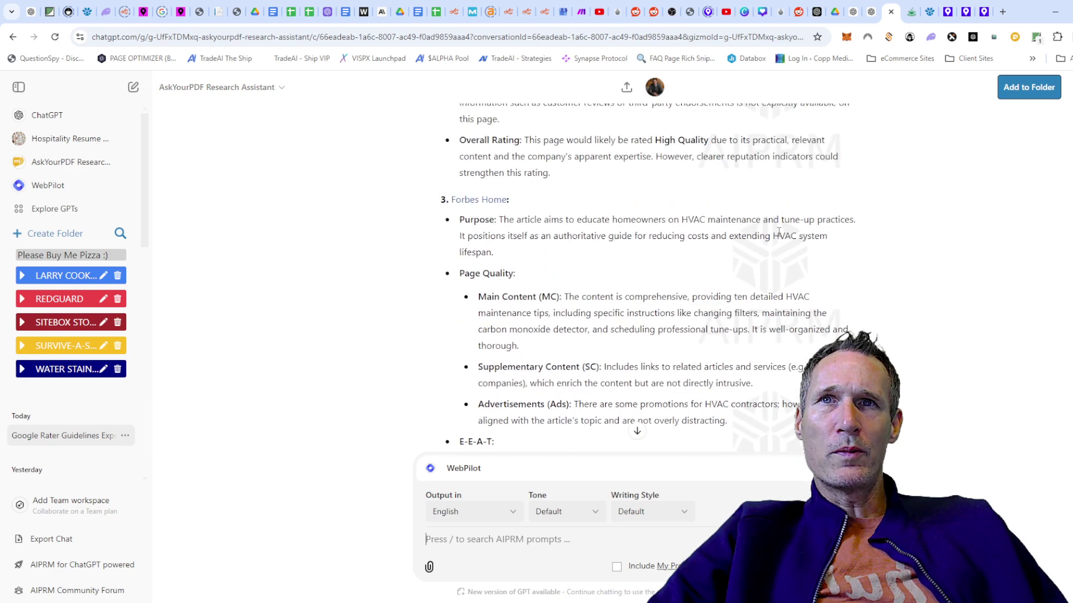
{"action": "scroll", "coordinate": [779, 232], "scroll_direction": "down", "scroll_amount": 2}
{"action": "scroll", "coordinate": [779, 232], "scroll_direction": "down", "scroll_amount": 1}
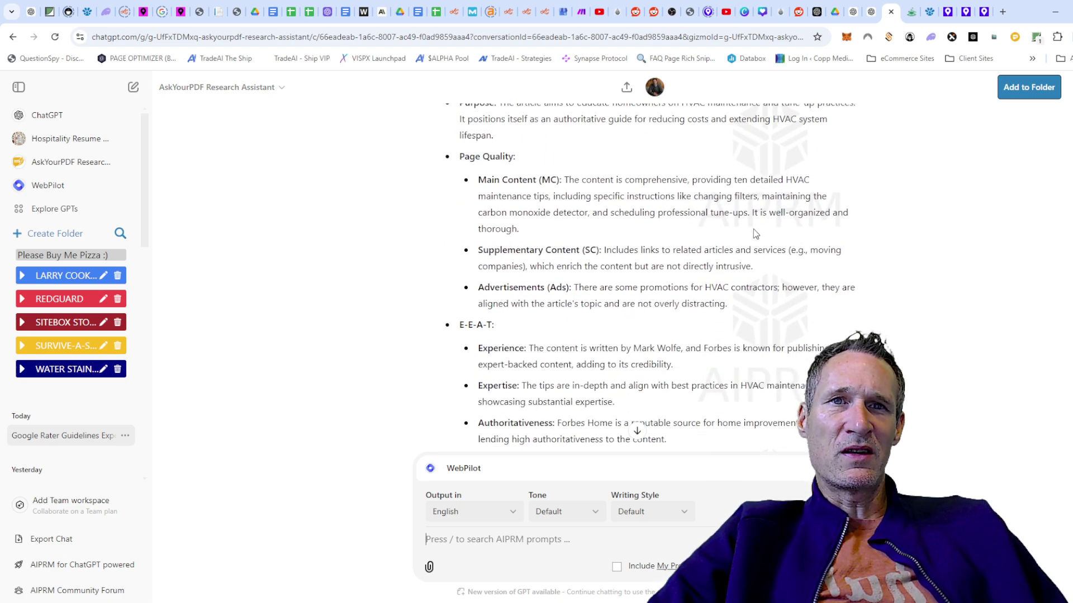
{"action": "scroll", "coordinate": [755, 234], "scroll_direction": "down", "scroll_amount": 6}
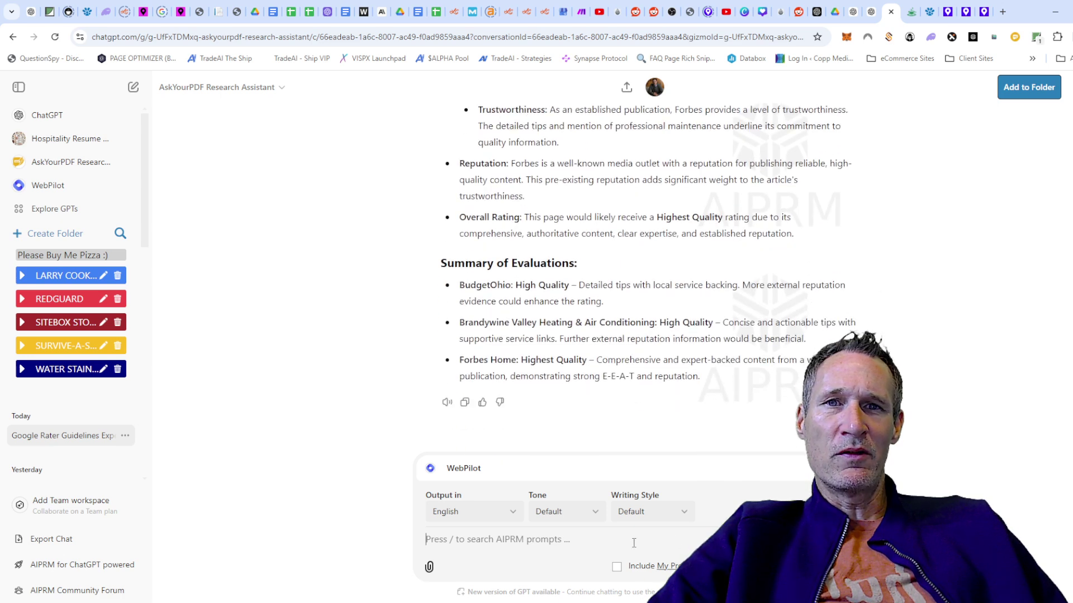
{"action": "type", "text": "Crawl my site ["}
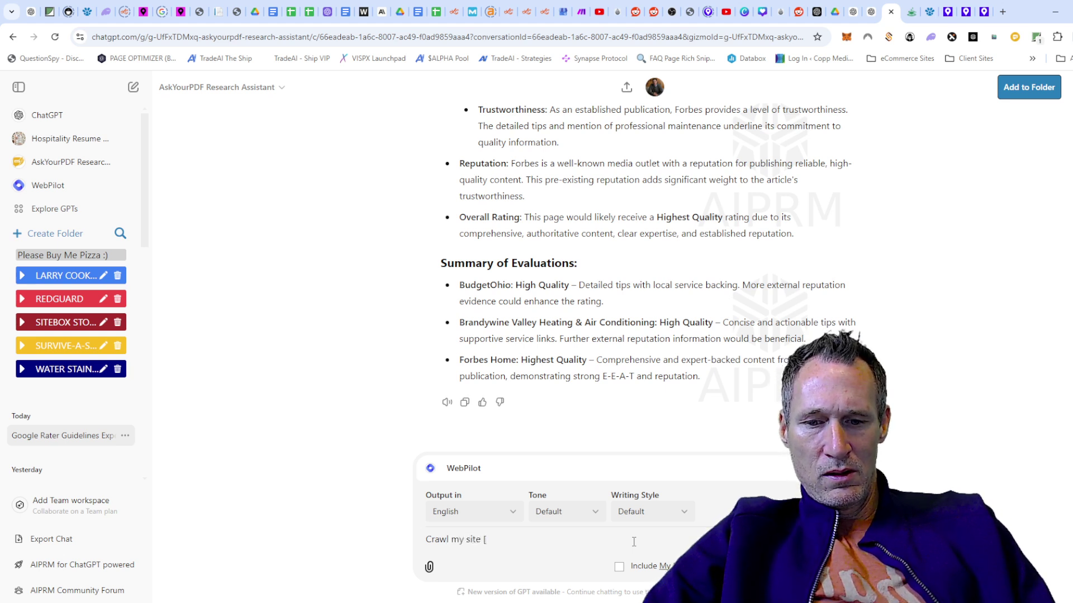
{"action": "key", "text": "ctrl+v"}
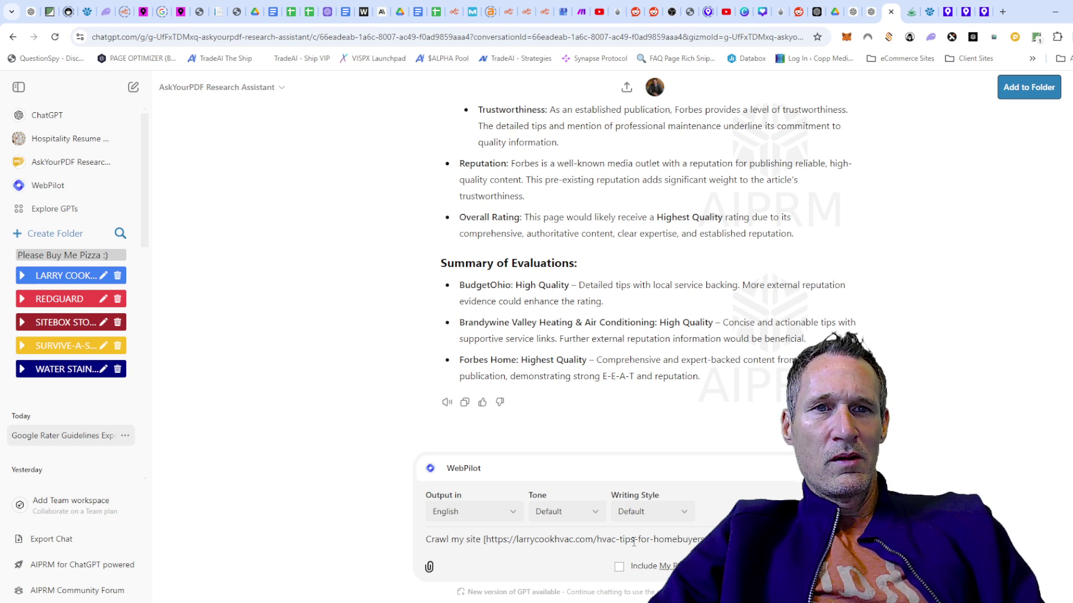
{"action": "type", "text": "content based on the same Google Rater Guidelines."}
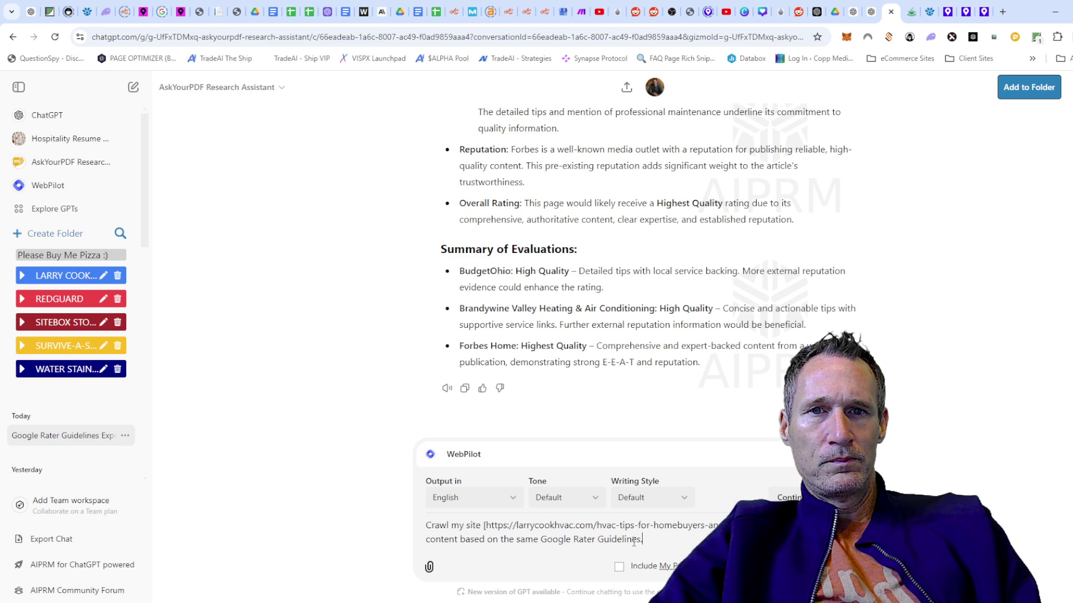
{"action": "key", "text": "Return"}
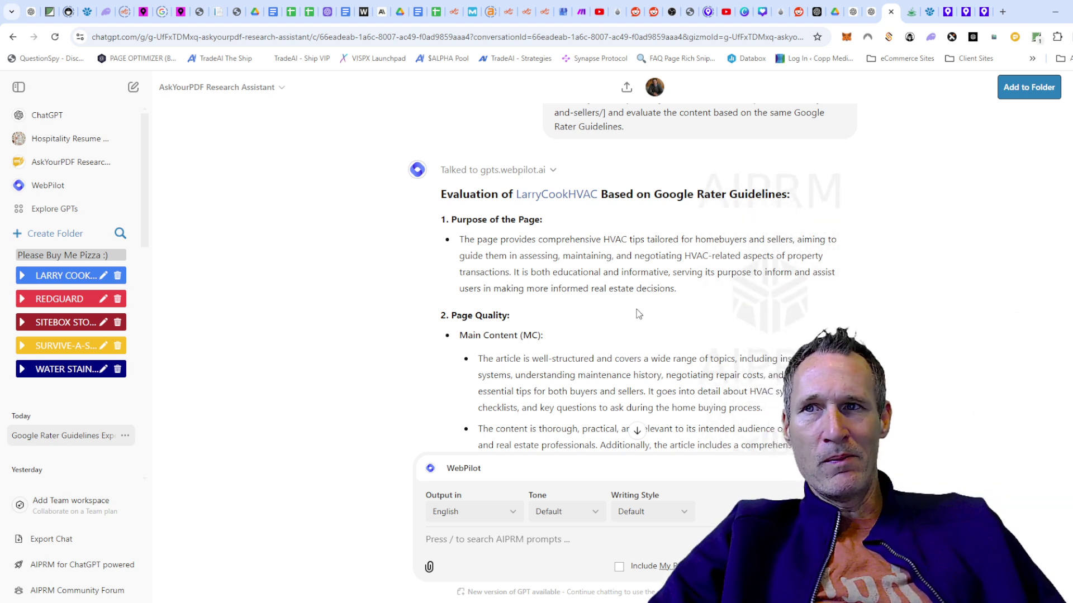
Draft a prompt asking to compare my site to the three competitor sites on Google Rater Guidelines results and provide action items to rank above the competitors.
{"action": "scroll", "coordinate": [701, 314], "scroll_direction": "down", "scroll_amount": 3}
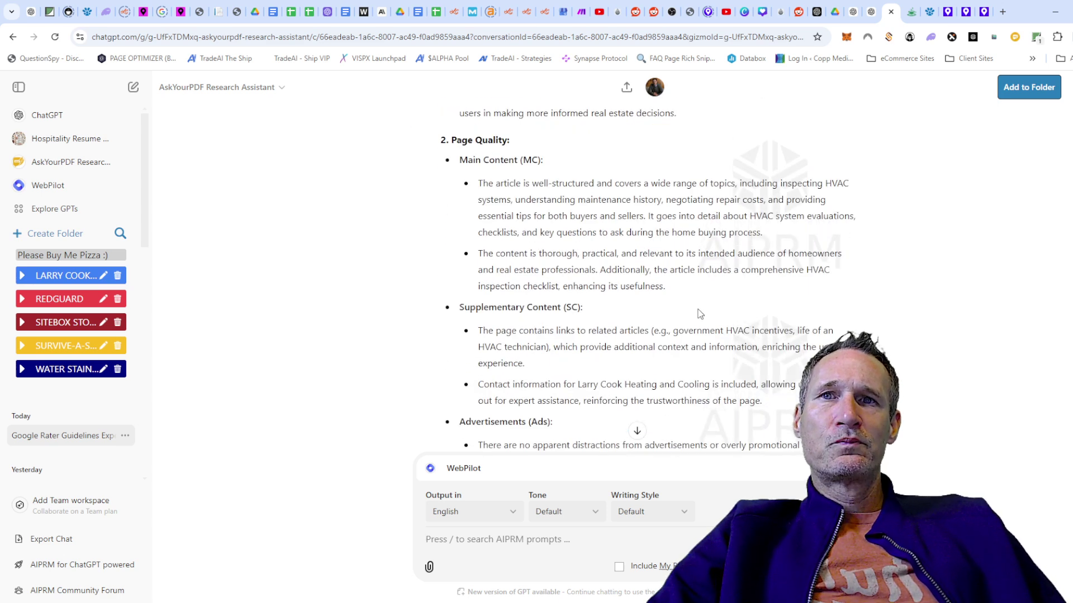
{"action": "scroll", "coordinate": [700, 314], "scroll_direction": "down", "scroll_amount": 3}
{"action": "scroll", "coordinate": [699, 314], "scroll_direction": "down", "scroll_amount": 3}
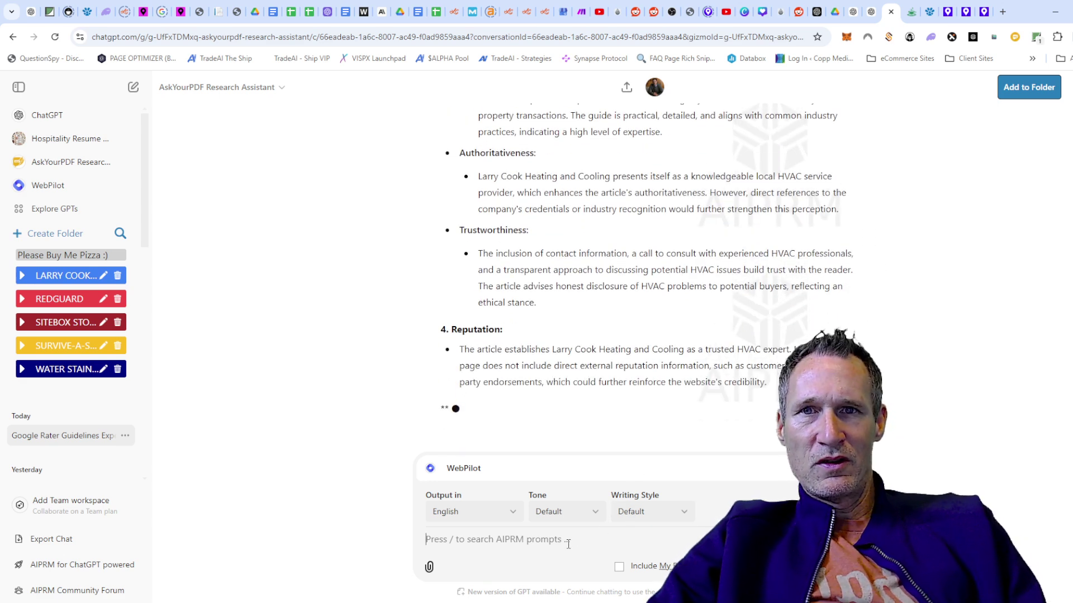
{"action": "type", "text": "Compare "}
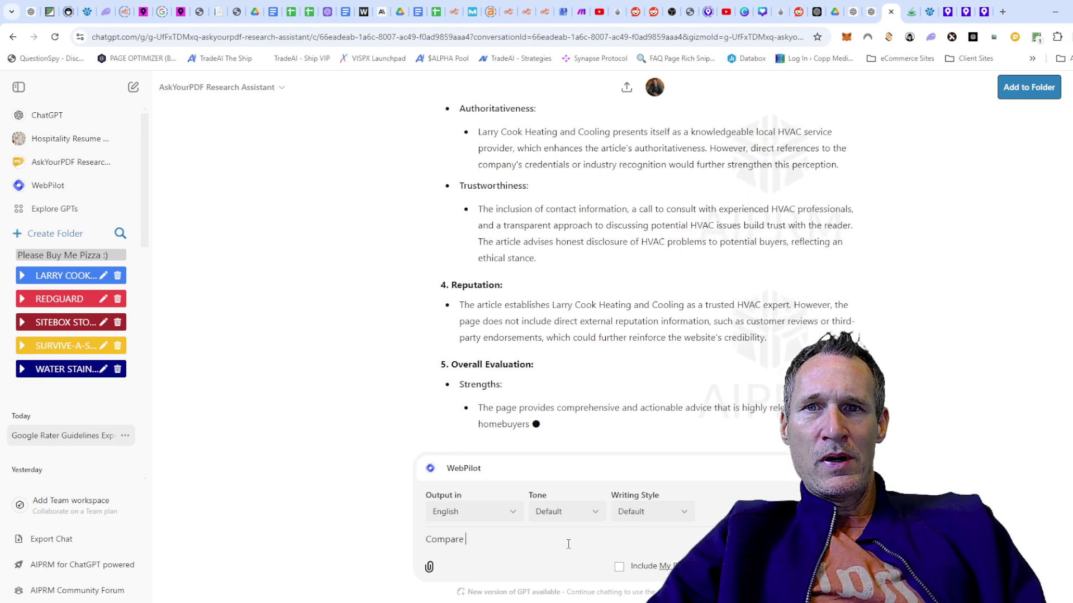
{"action": "type", "text": "my site to the "}
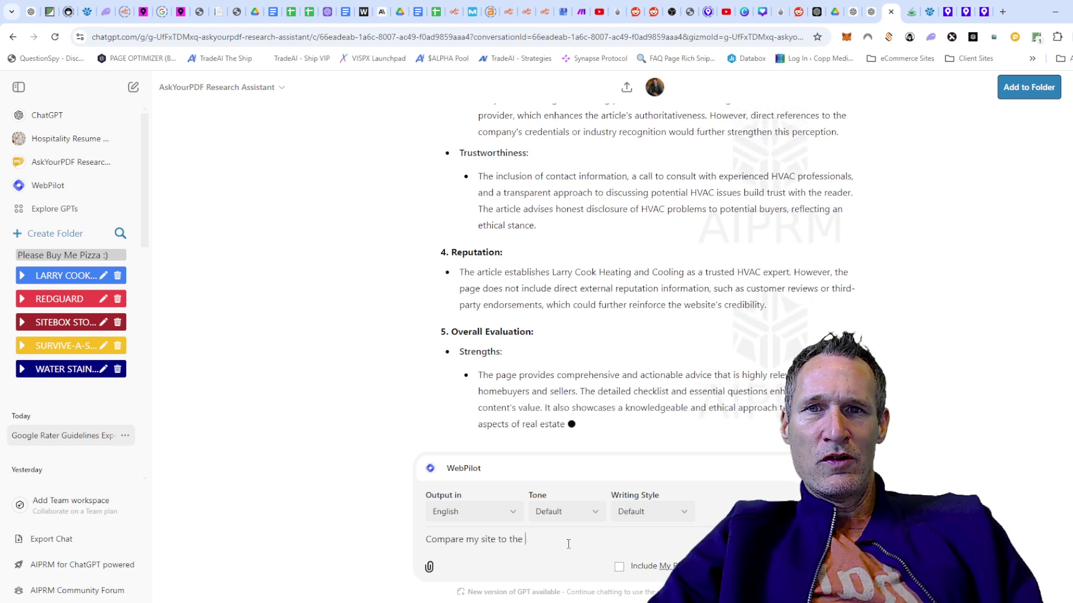
{"action": "type", "text": "three comp"}
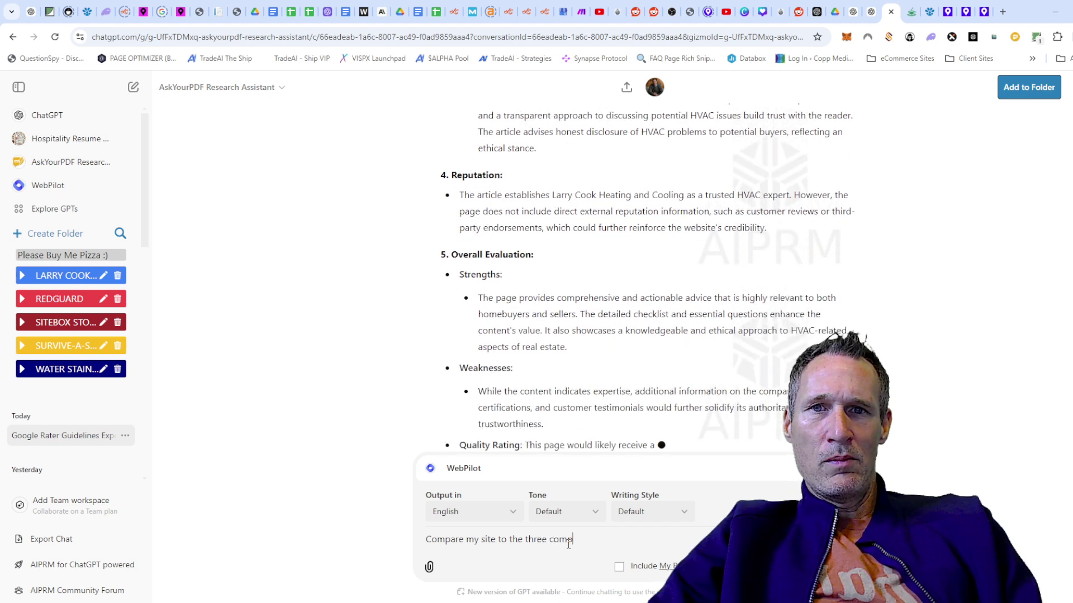
{"action": "type", "text": "etitor sites based on the Googl"}
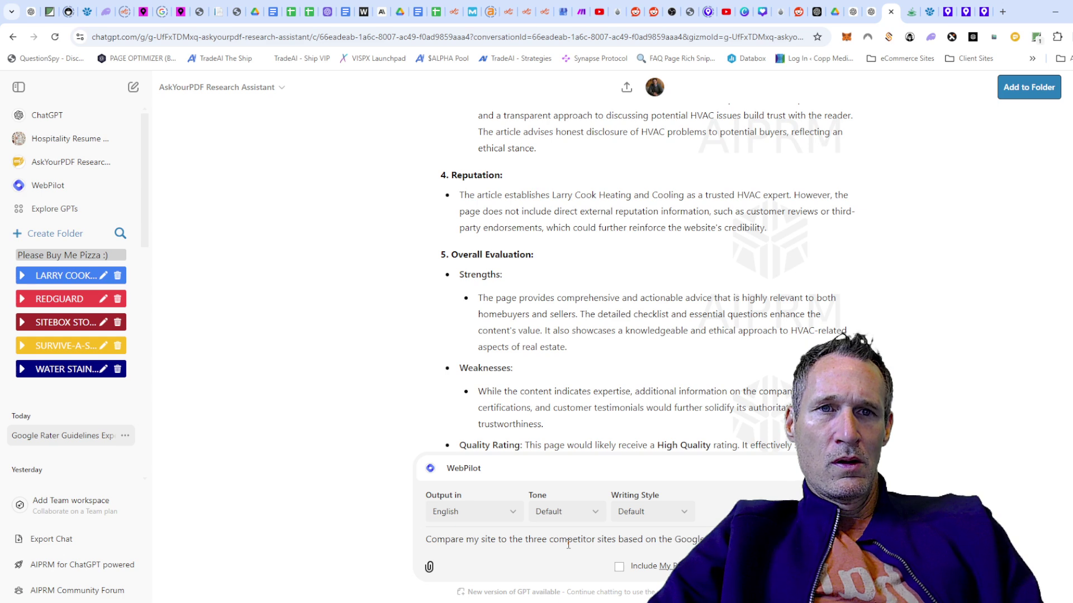
{"action": "type", "text": "provide action items that will help my site rank above the competit"}
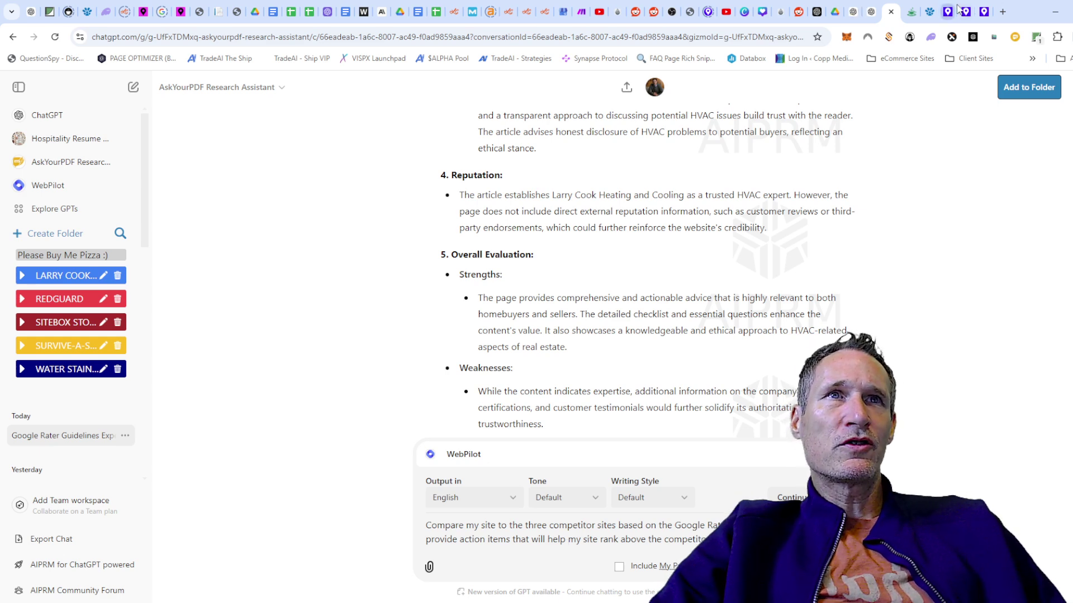
Copy the keyword "hvac tips for homebuyers" from On-Page.ai, add it in quotes as the prompt's search term, and send the prompt.
{"action": "left_click", "coordinate": [929, 12]}
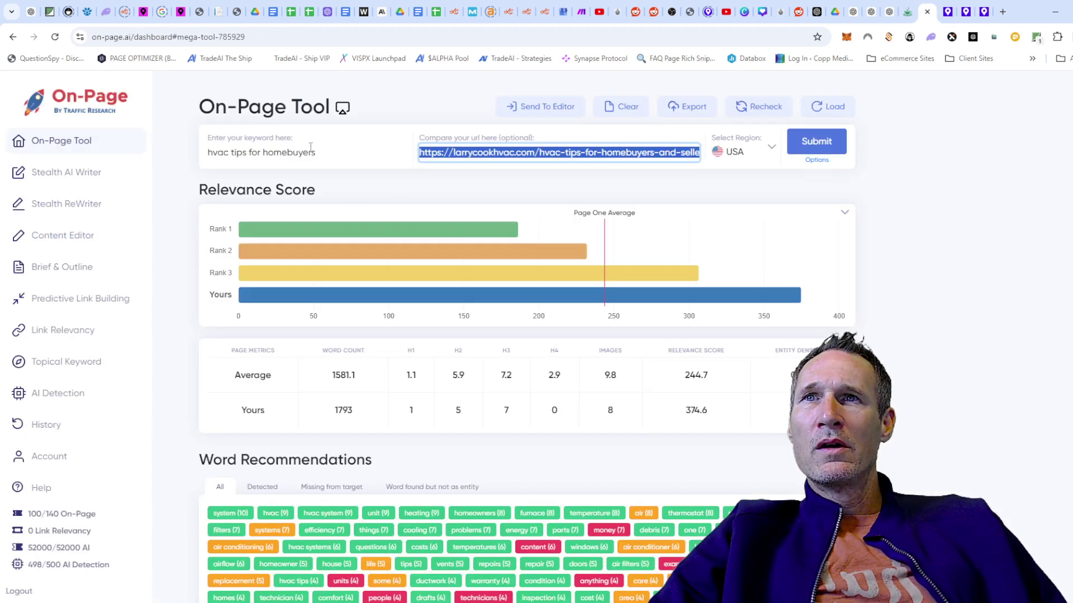
{"action": "left_click_drag", "start_coordinate": [312, 147], "coordinate": [194, 153]}
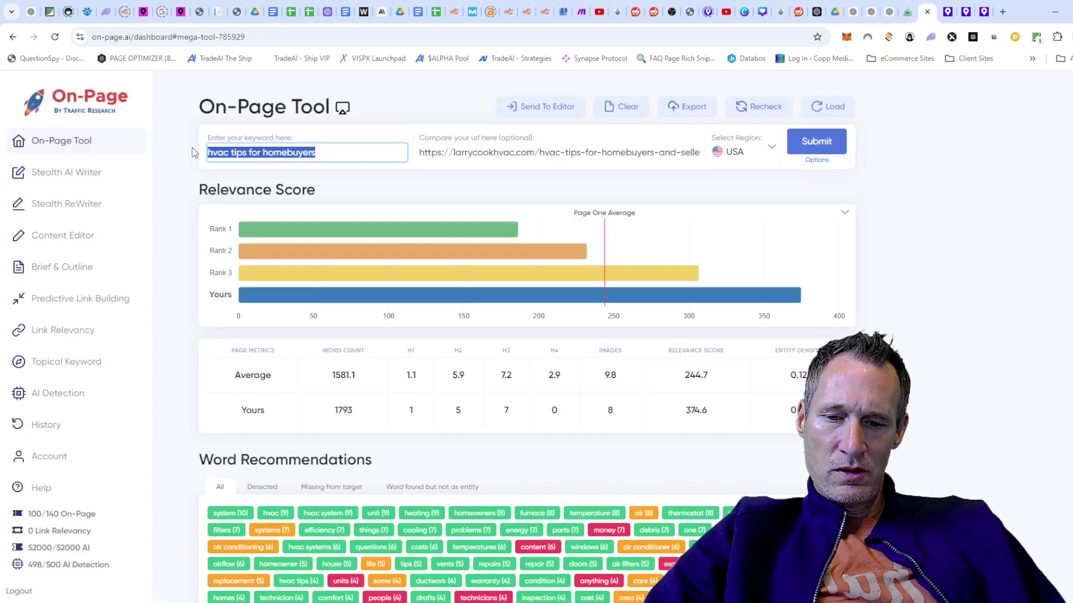
{"action": "left_click", "coordinate": [907, 12]}
{"action": "left_click", "coordinate": [889, 13]}
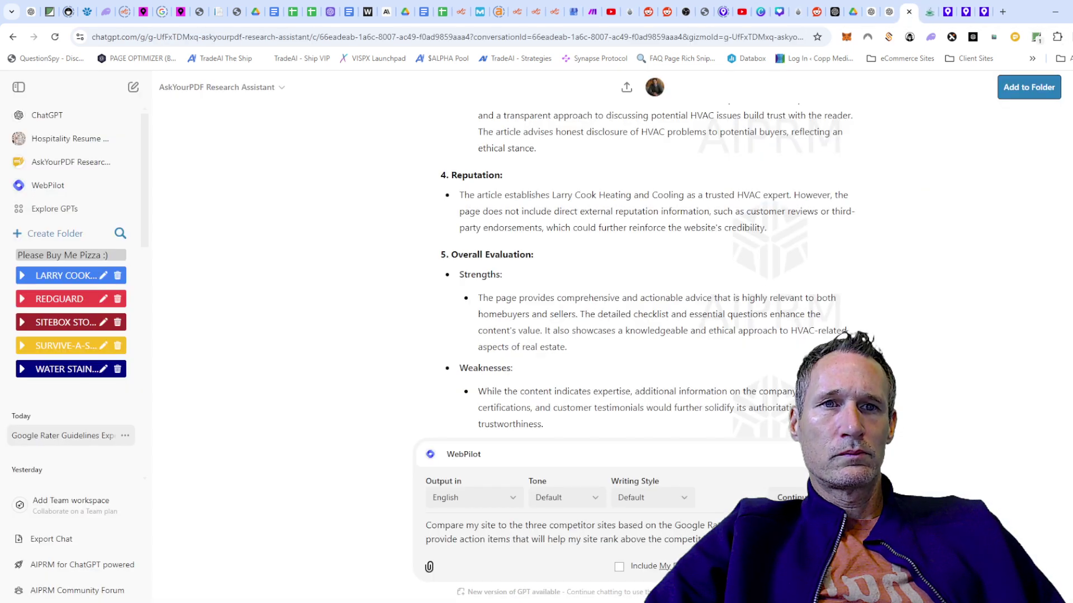
{"action": "key", "text": "ctrl+v"}
{"action": "type", "text": "\"."}
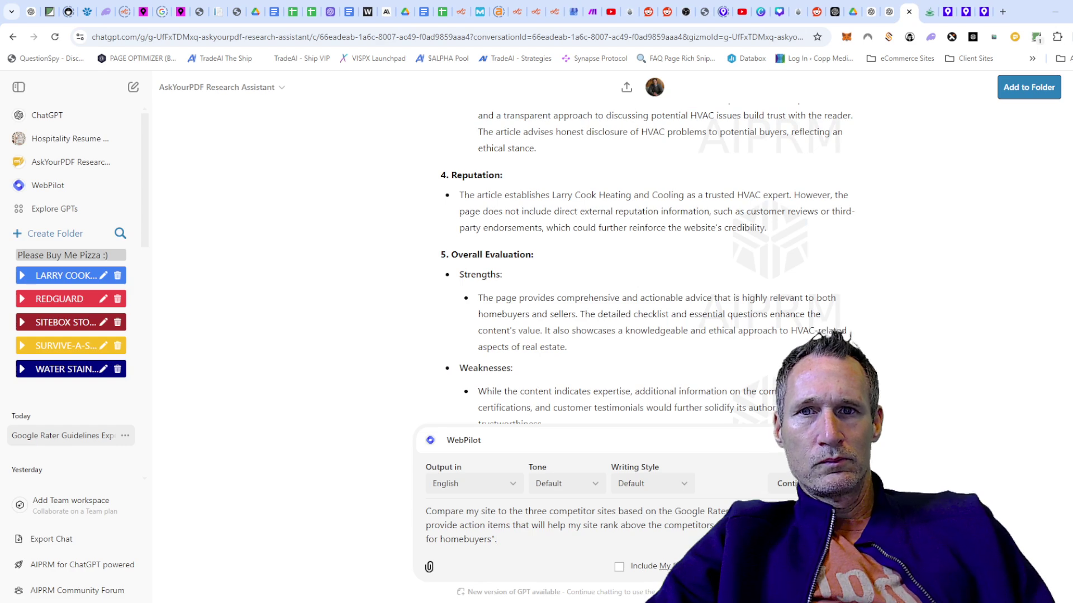
{"action": "key", "text": "Return"}
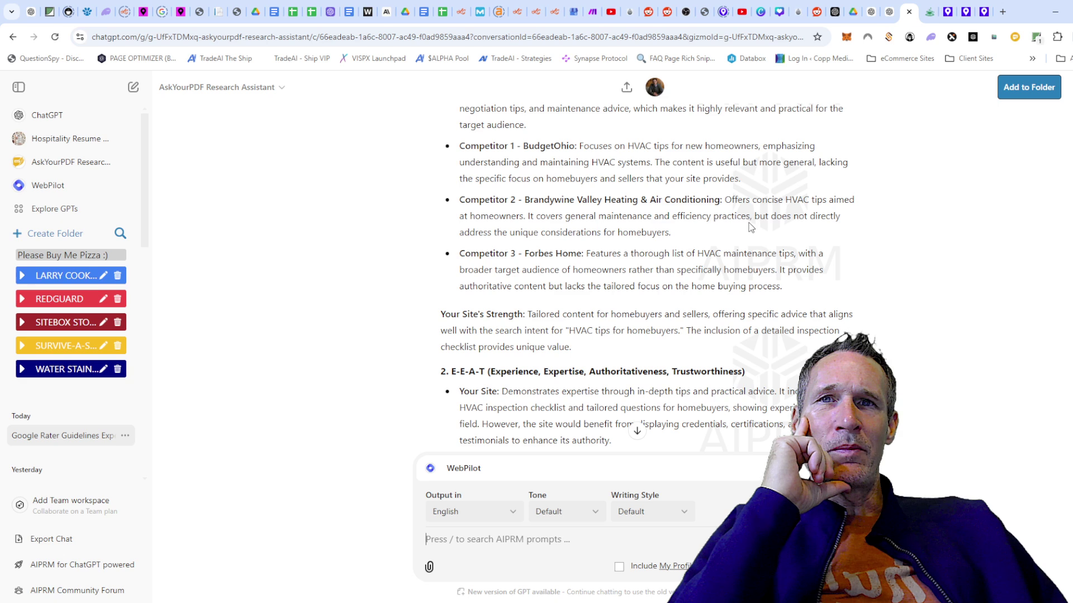
Read WebPilot's comparison of the site with its competitors on content quality and E-E-A-T.
{"action": "scroll", "coordinate": [749, 223], "scroll_direction": "up", "scroll_amount": 5}
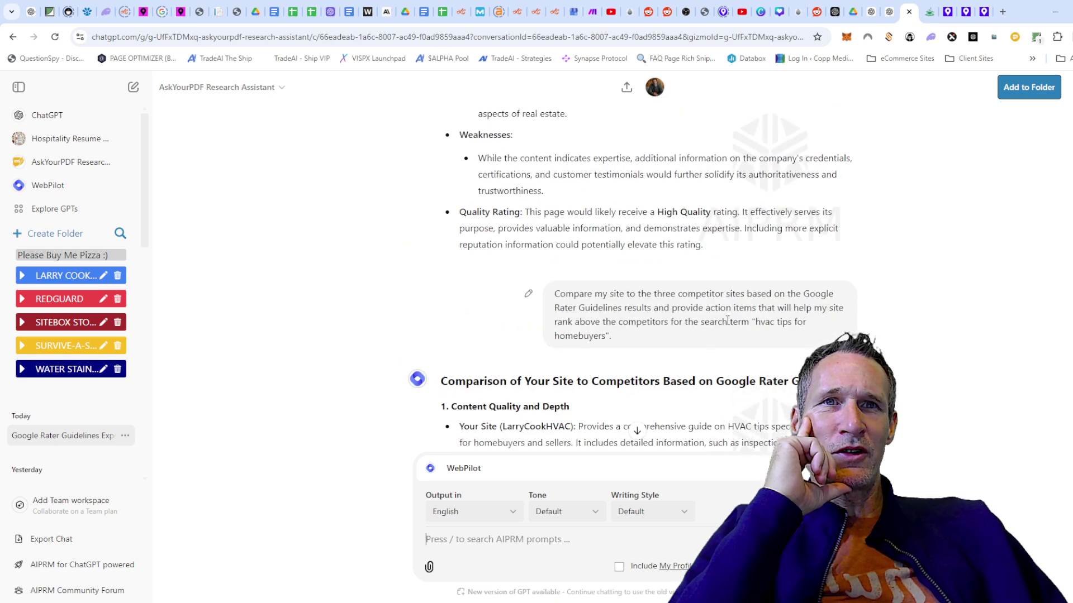
{"action": "scroll", "coordinate": [916, 284], "scroll_direction": "down", "scroll_amount": 8}
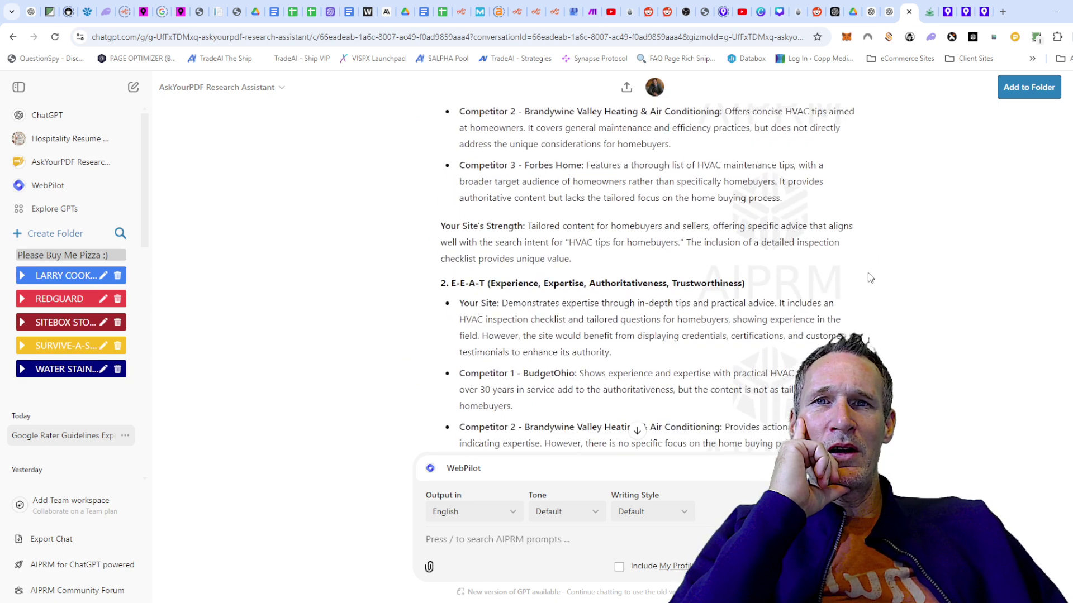
{"action": "scroll", "coordinate": [867, 273], "scroll_direction": "down", "scroll_amount": 1}
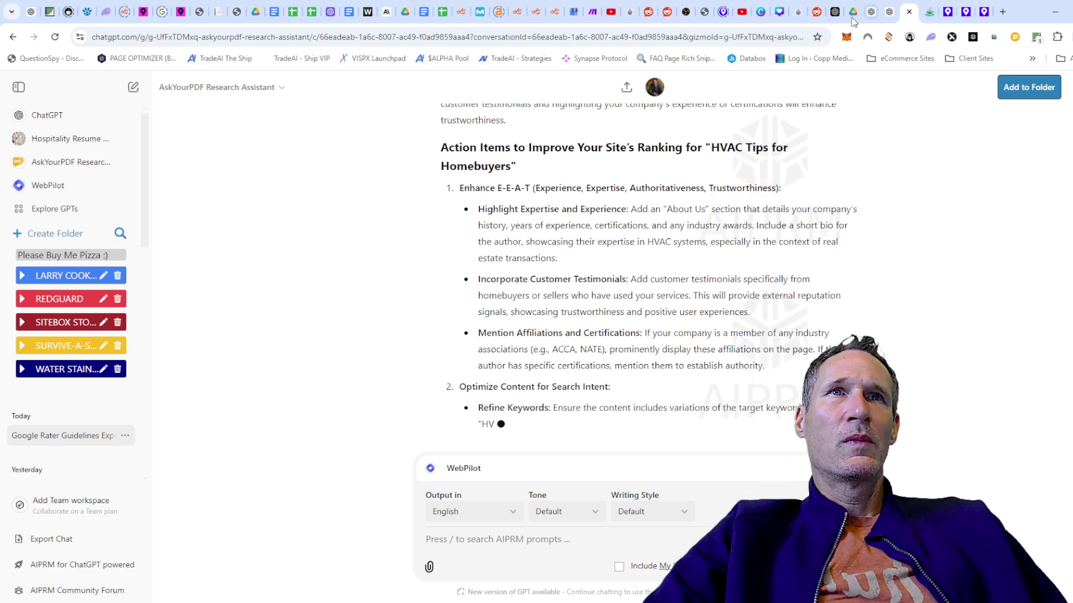
Load on-page.ai in the Topical Map AI tab and restore the most recent "hvac tips for homebuyers" report from its history.
{"action": "left_click", "coordinate": [983, 12]}
{"action": "left_click", "coordinate": [674, 39]}
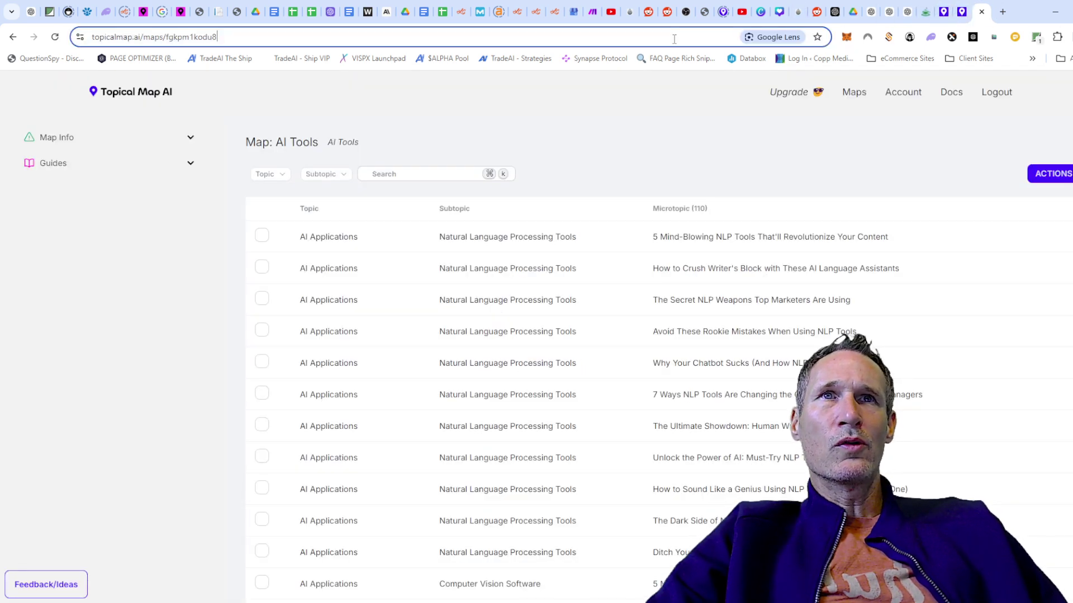
{"action": "key", "text": "ctrl+a"}
{"action": "type", "text": "onp"}
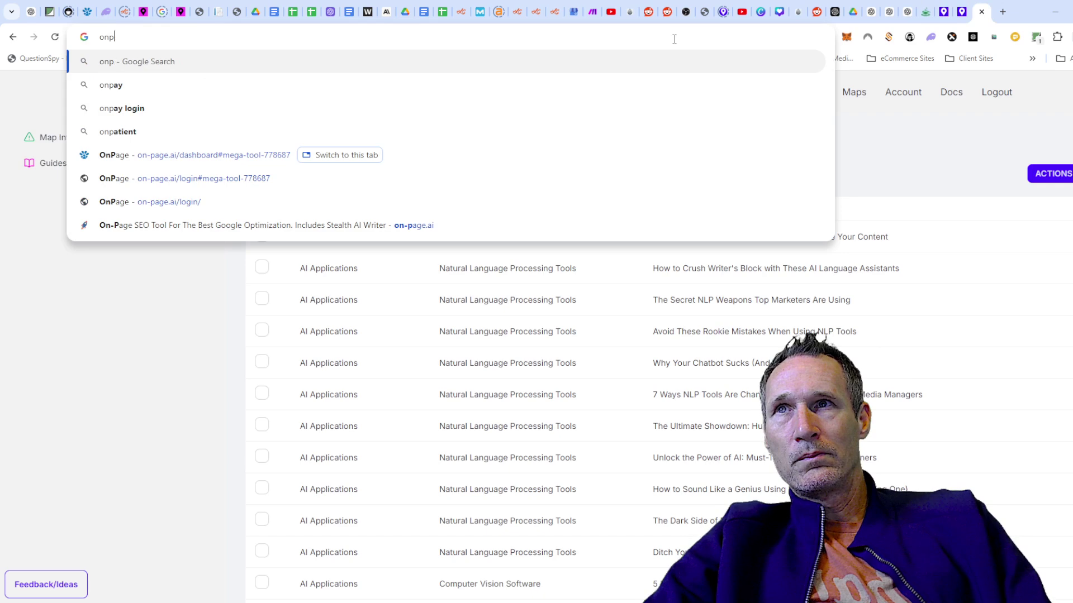
{"action": "key", "text": "BackSpace"}
{"action": "type", "text": "-page"}
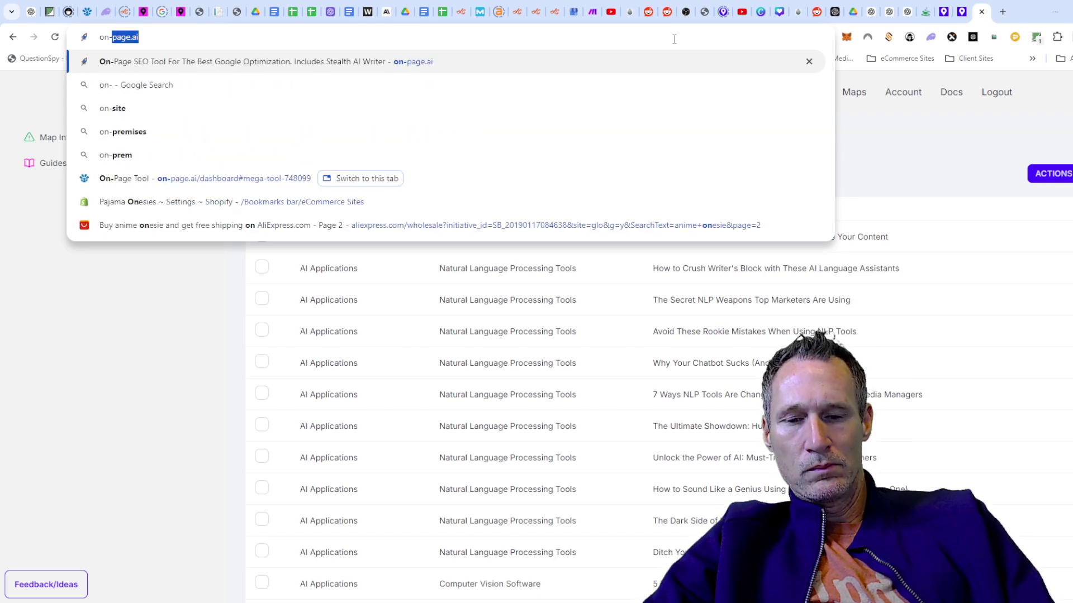
{"action": "key", "text": "Return"}
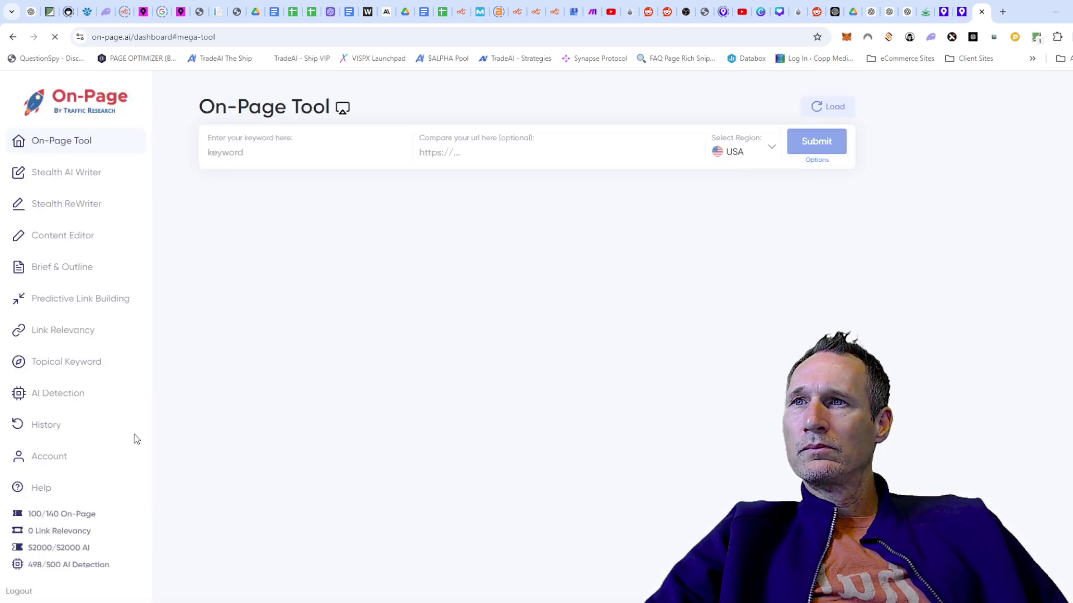
{"action": "left_click", "coordinate": [54, 429]}
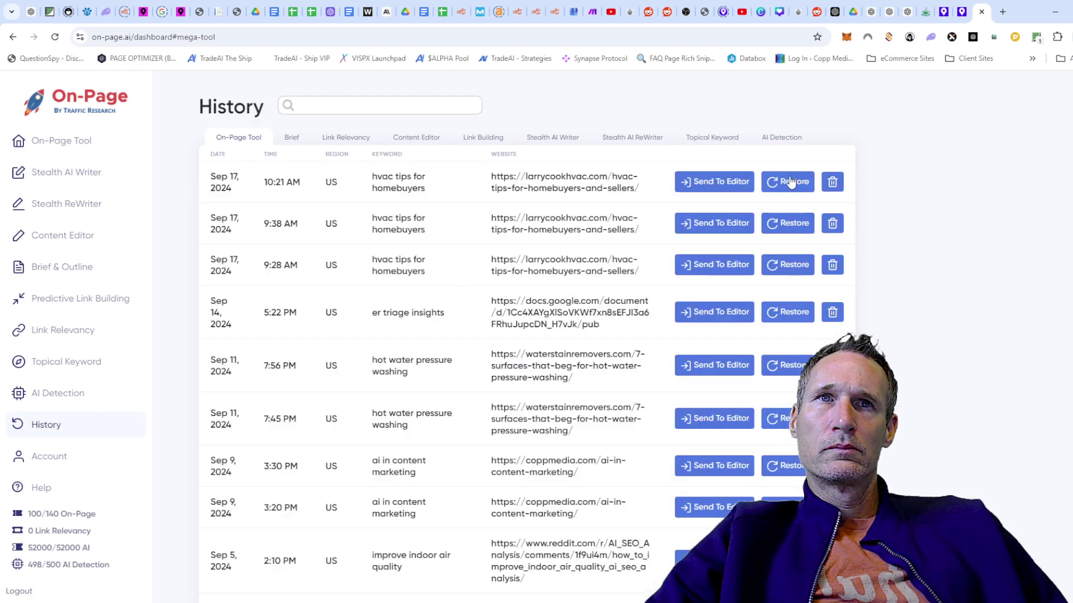
{"action": "left_click", "coordinate": [788, 181]}
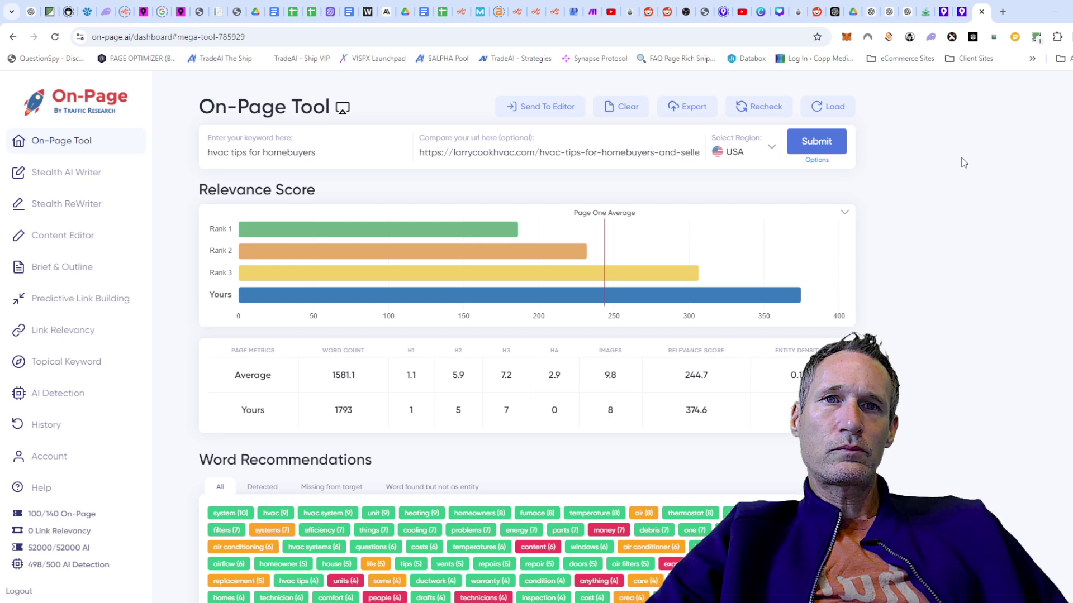
Review the On-Page.ai report's relevance score, word recommendations, keyword variations, page categories and specific category words.
{"action": "scroll", "coordinate": [963, 163], "scroll_direction": "down", "scroll_amount": 2}
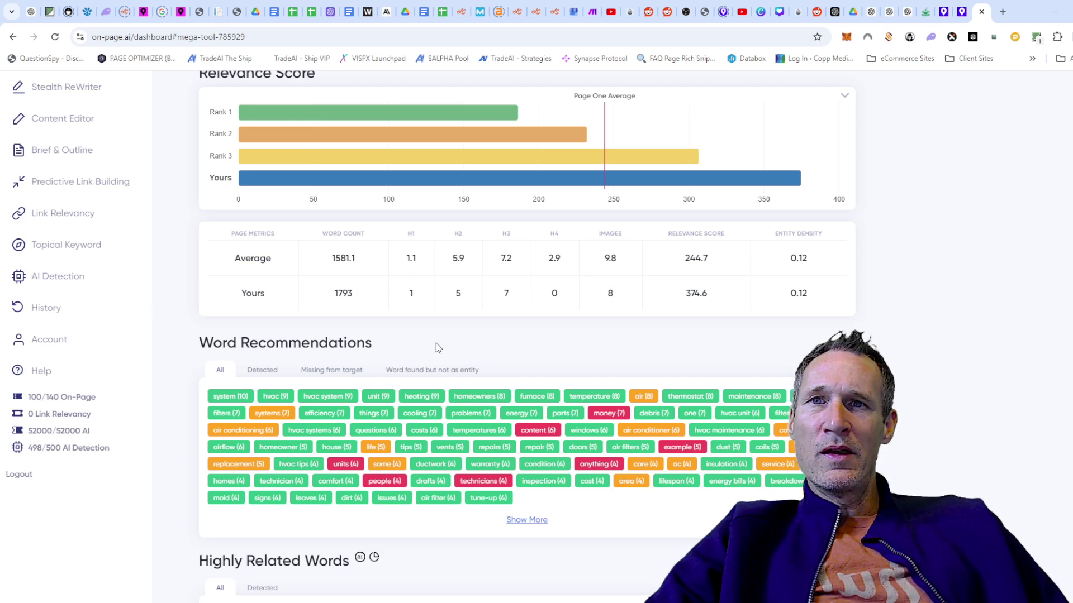
{"action": "scroll", "coordinate": [445, 348], "scroll_direction": "down", "scroll_amount": 4}
{"action": "scroll", "coordinate": [332, 324], "scroll_direction": "down", "scroll_amount": 5}
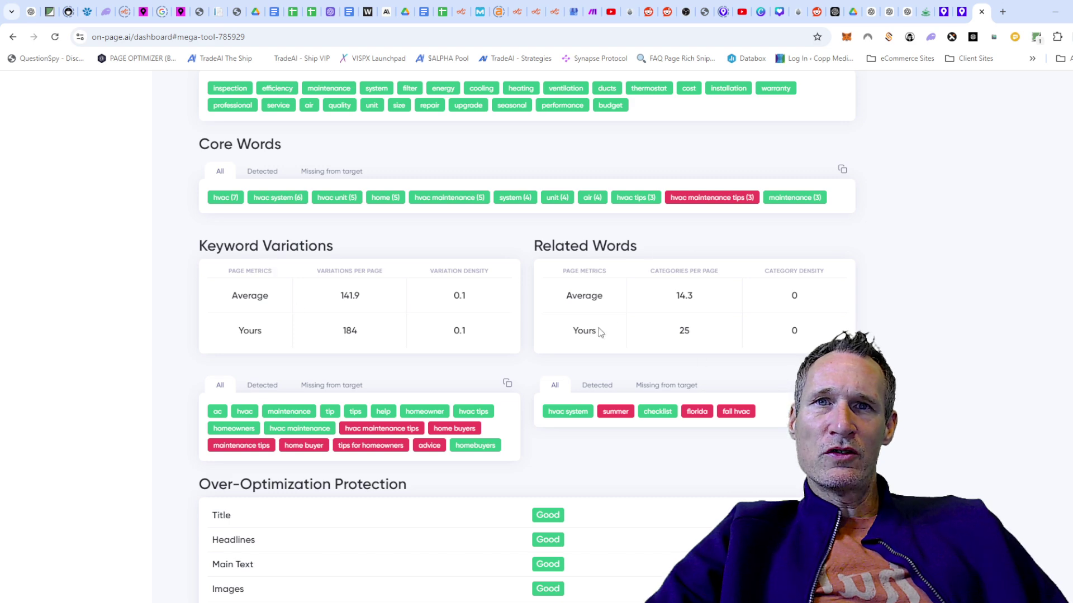
{"action": "scroll", "coordinate": [593, 333], "scroll_direction": "down", "scroll_amount": 9}
{"action": "scroll", "coordinate": [586, 339], "scroll_direction": "down", "scroll_amount": 7}
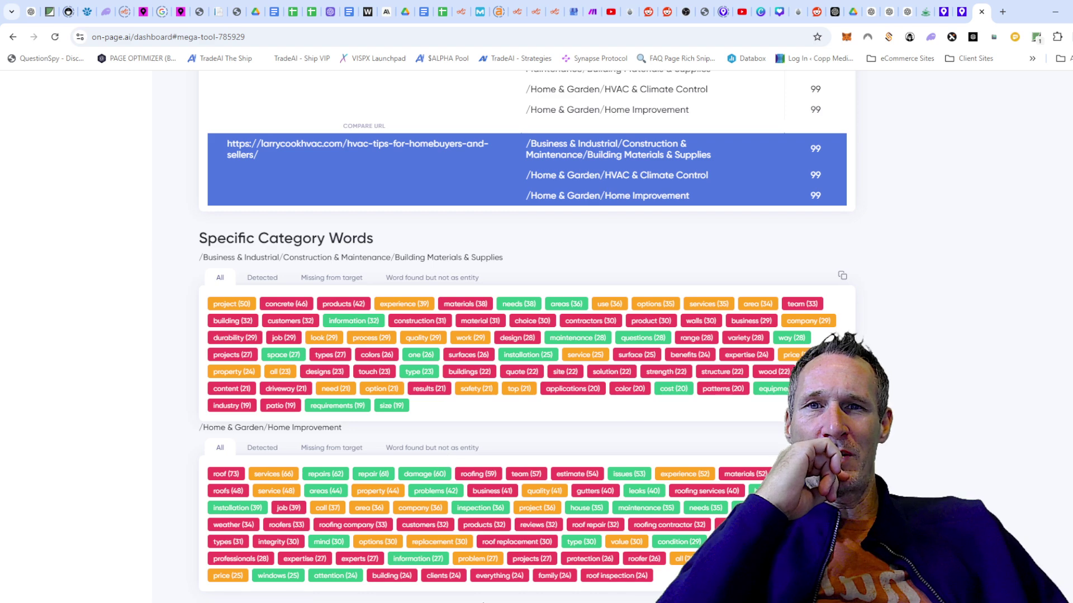
{"action": "scroll", "coordinate": [571, 448], "scroll_direction": "up", "scroll_amount": 2}
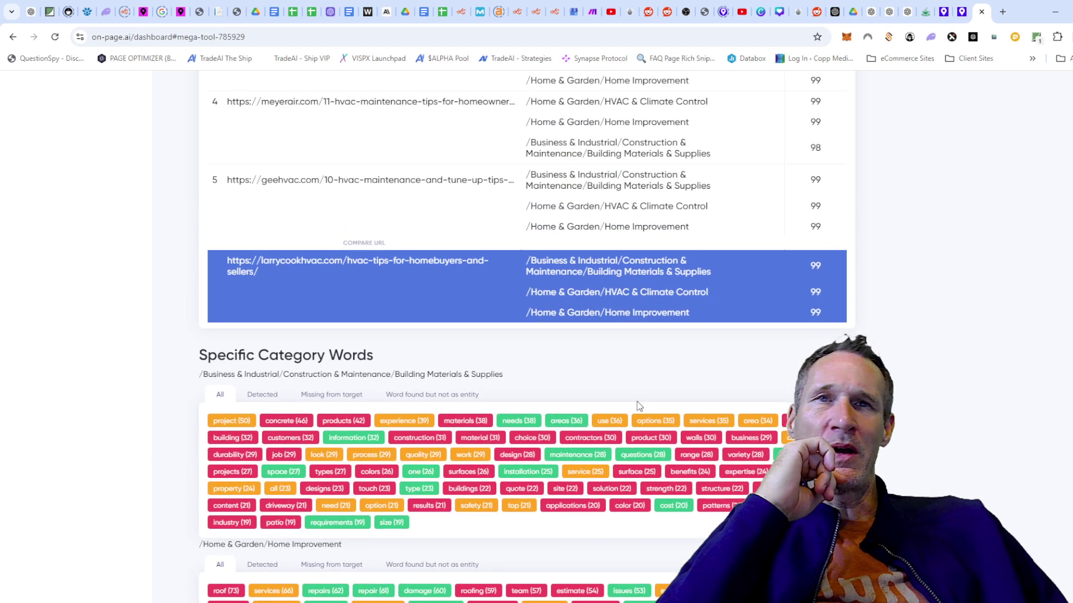
{"action": "scroll", "coordinate": [637, 408], "scroll_direction": "up", "scroll_amount": 14}
{"action": "scroll", "coordinate": [1003, 384], "scroll_direction": "up", "scroll_amount": 15}
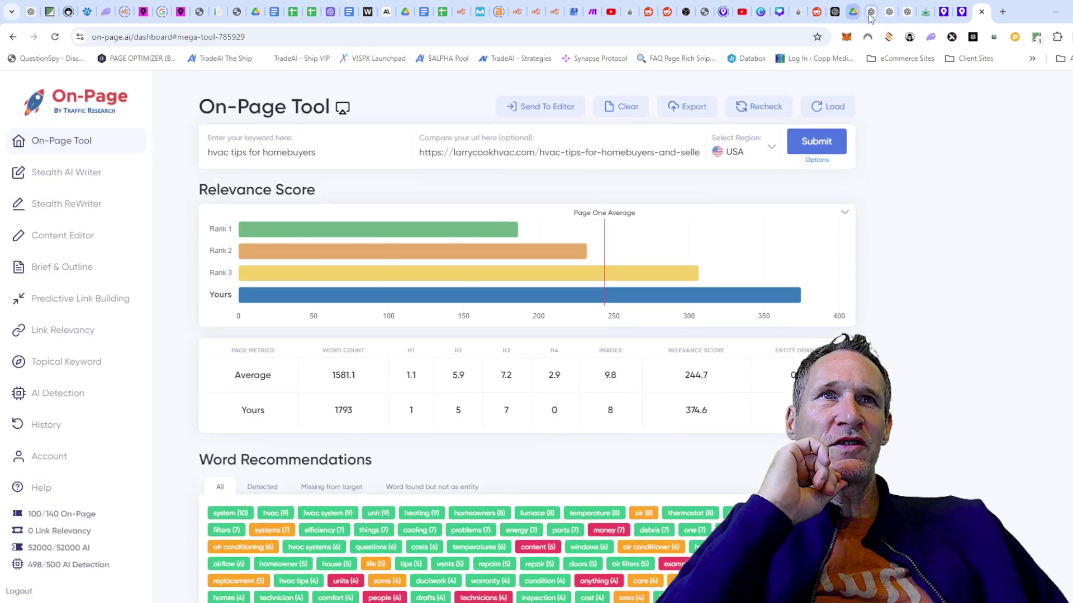
Switch to ChatGPT and read WebPilot's action items for improving the site's ranking for "HVAC Tips for Homebuyers".
{"action": "left_click", "coordinate": [906, 12]}
{"action": "scroll", "coordinate": [686, 281], "scroll_direction": "down", "scroll_amount": 3}
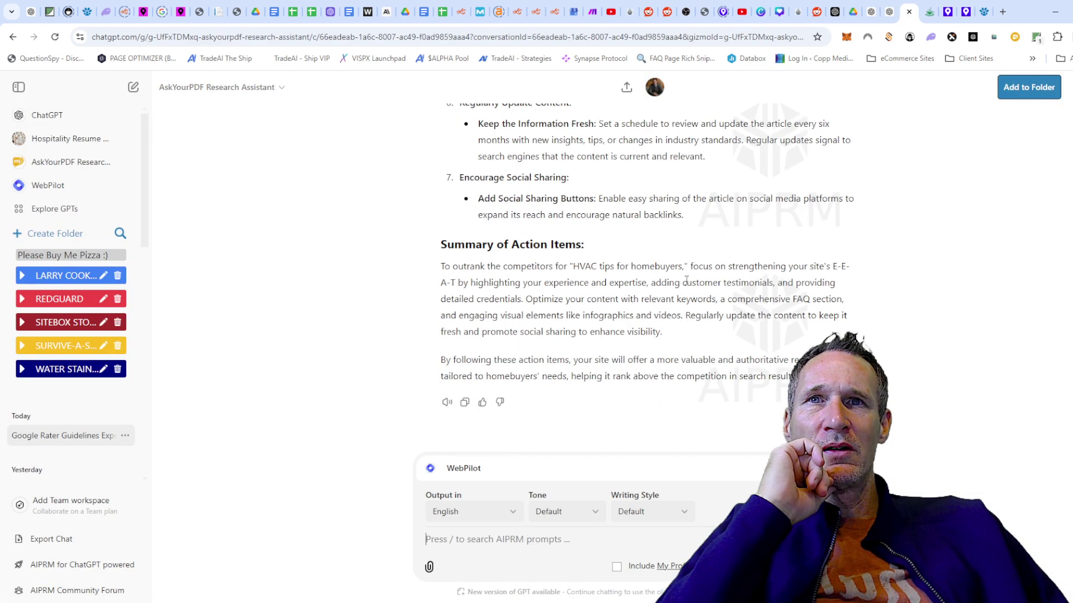
{"action": "scroll", "coordinate": [686, 281], "scroll_direction": "up", "scroll_amount": 10}
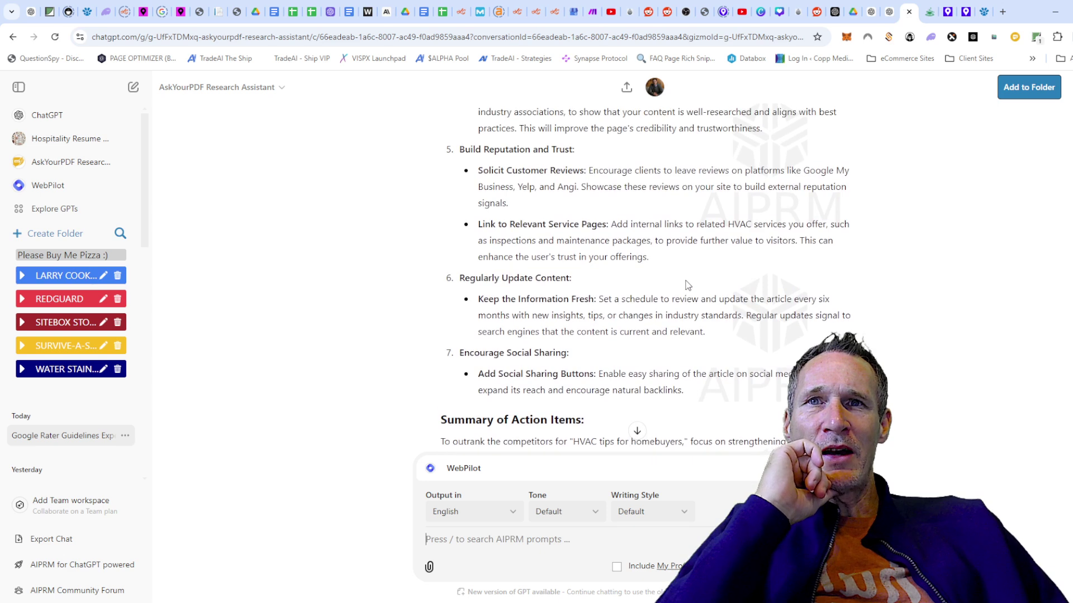
{"action": "scroll", "coordinate": [686, 280], "scroll_direction": "up", "scroll_amount": 5}
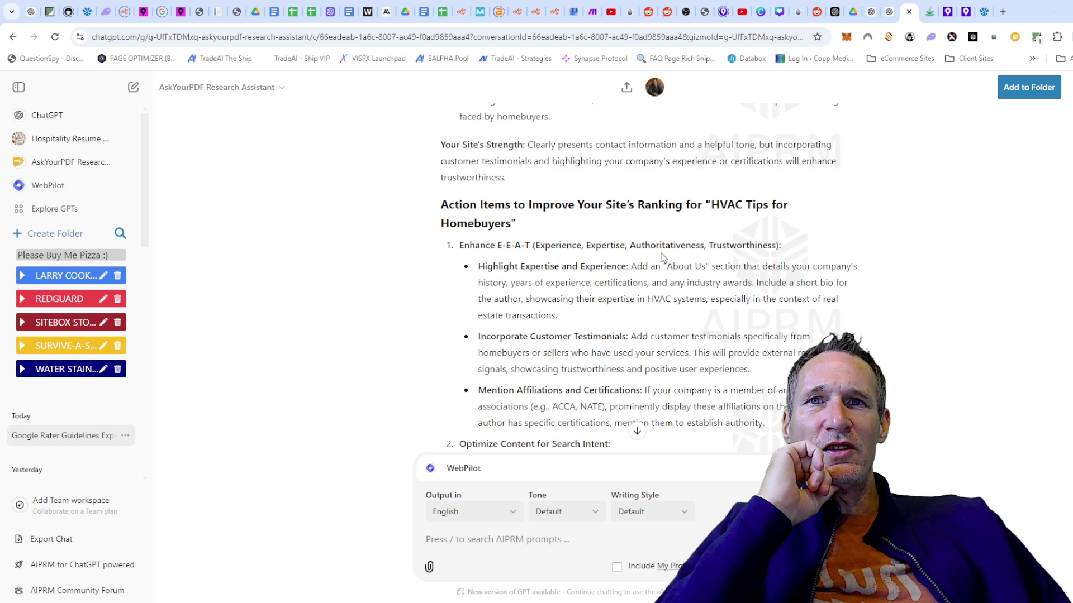
{"action": "scroll", "coordinate": [662, 257], "scroll_direction": "down", "scroll_amount": 3}
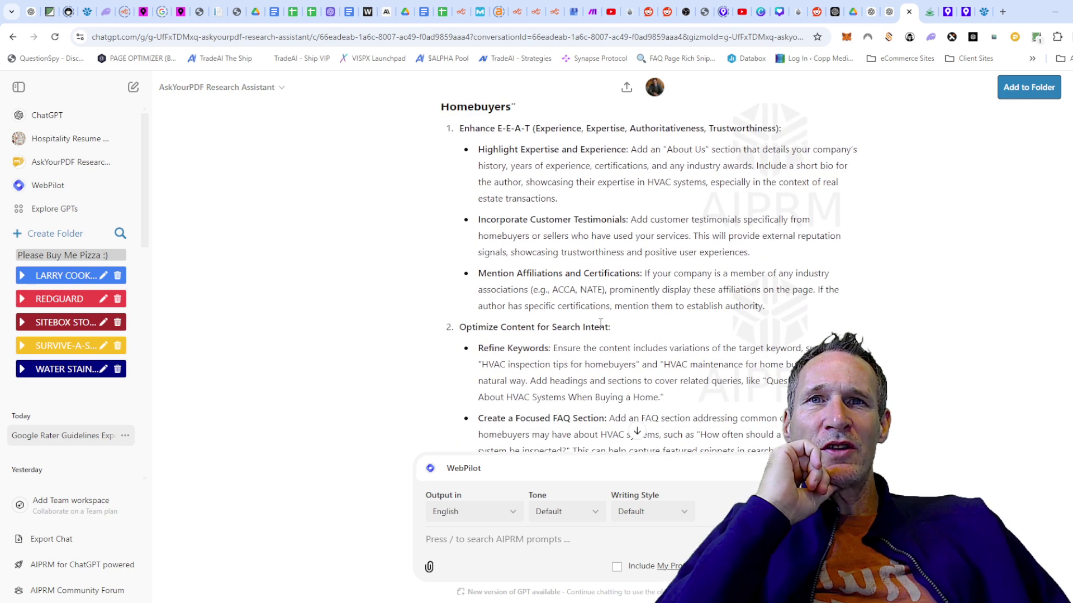
{"action": "scroll", "coordinate": [575, 251], "scroll_direction": "down", "scroll_amount": 3}
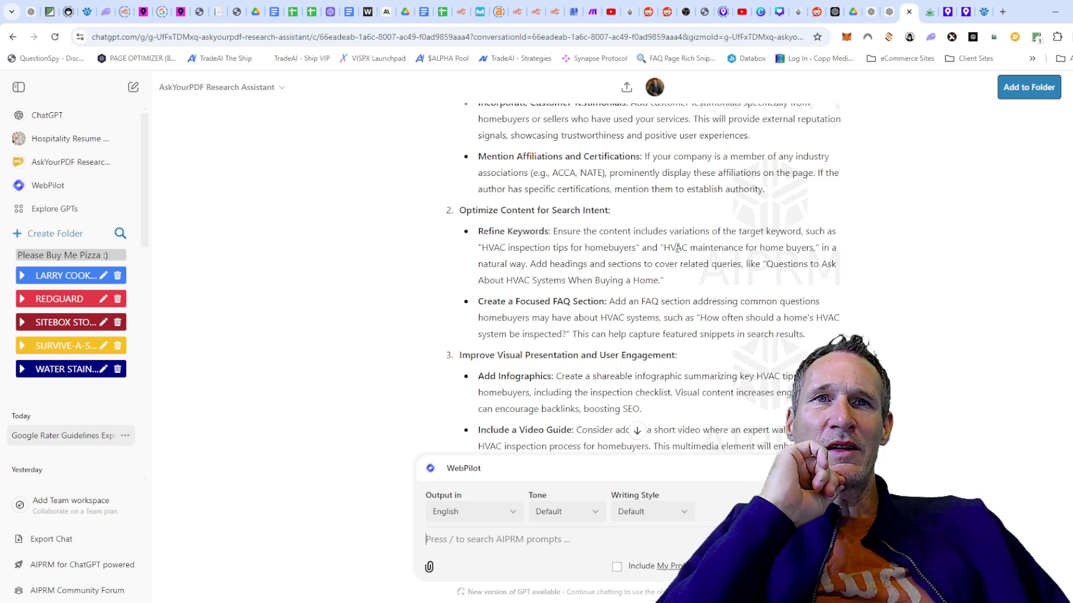
{"action": "scroll", "coordinate": [677, 248], "scroll_direction": "down", "scroll_amount": 1}
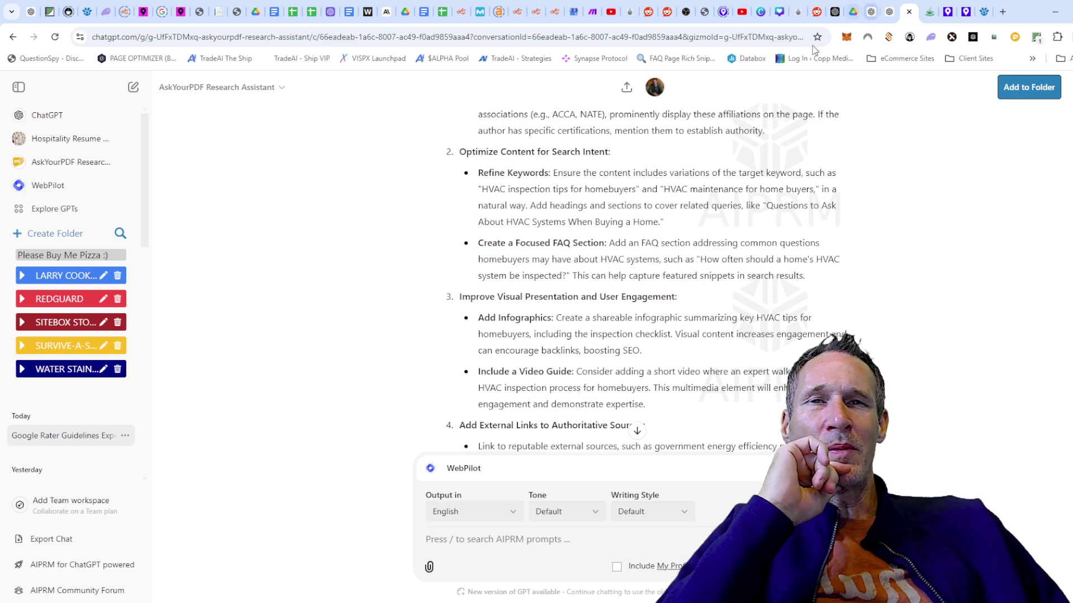
{"action": "scroll", "coordinate": [597, 201], "scroll_direction": "down", "scroll_amount": 1}
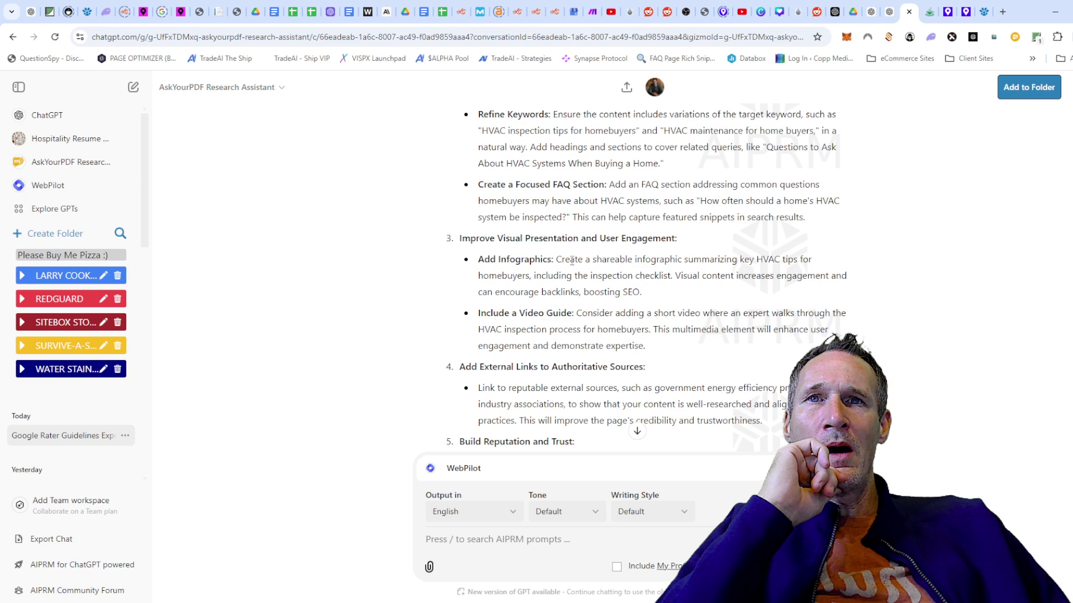
{"action": "scroll", "coordinate": [633, 255], "scroll_direction": "down", "scroll_amount": 2}
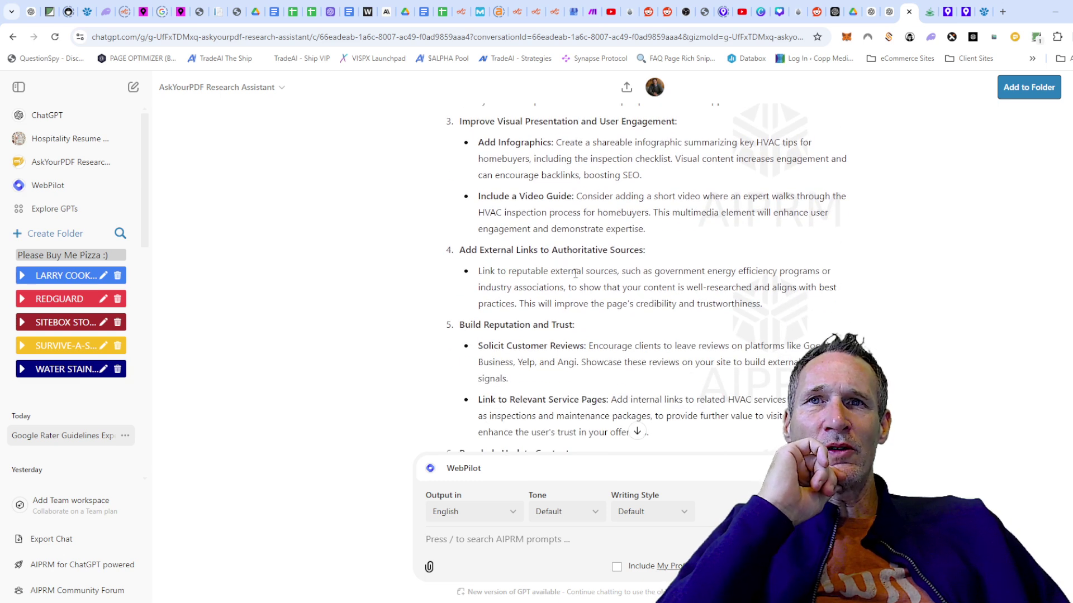
{"action": "scroll", "coordinate": [572, 279], "scroll_direction": "down", "scroll_amount": 1}
{"action": "scroll", "coordinate": [569, 282], "scroll_direction": "down", "scroll_amount": 2}
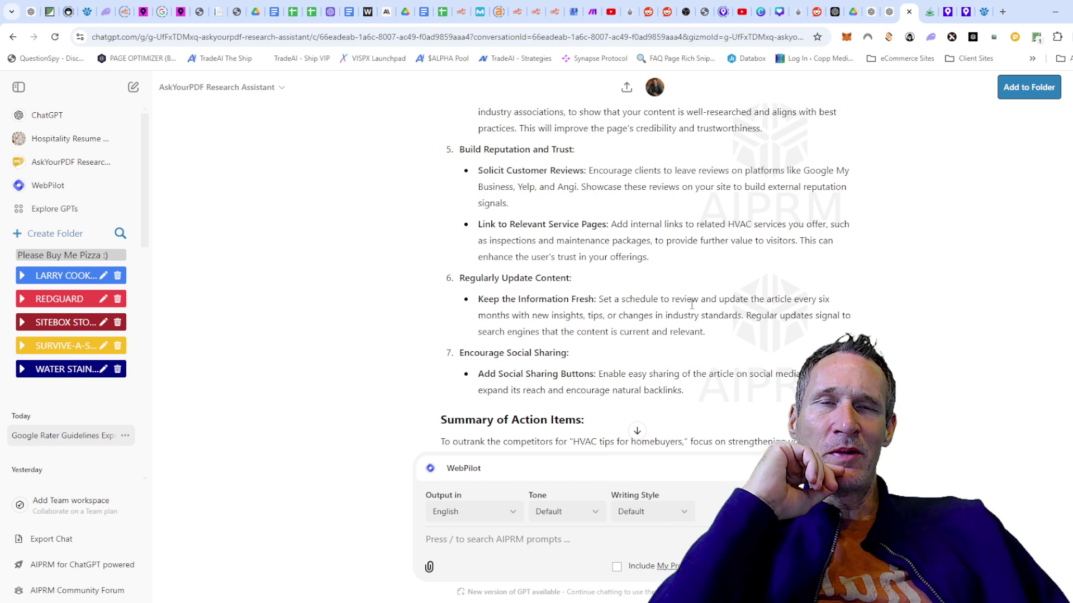
In the On-Page.ai report, filter the word recommendations to those missing from target and copy the list.
{"action": "left_click", "coordinate": [984, 12]}
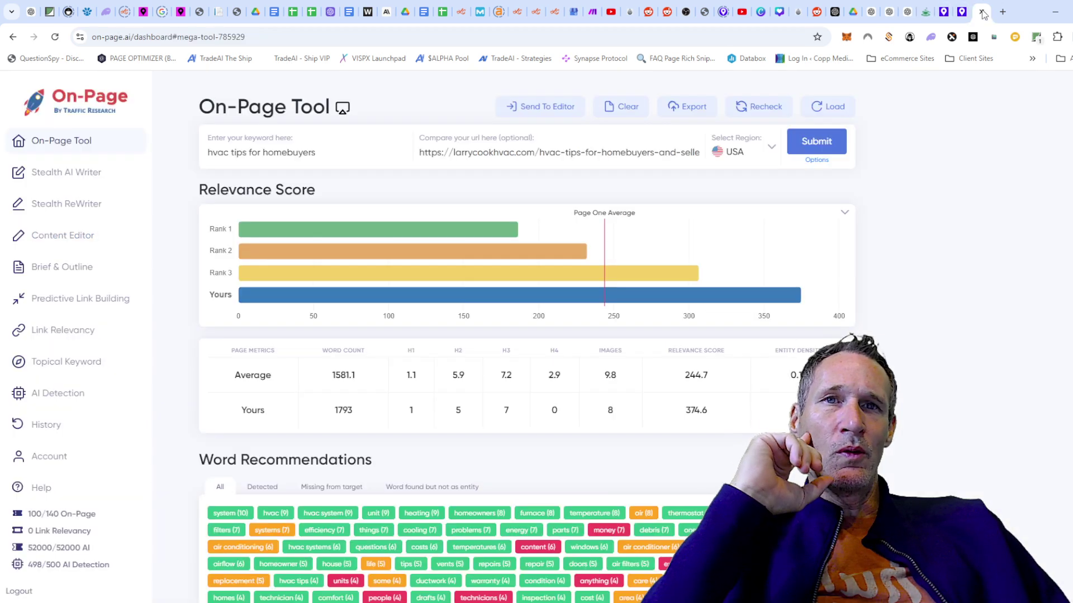
{"action": "scroll", "coordinate": [920, 316], "scroll_direction": "down", "scroll_amount": 3}
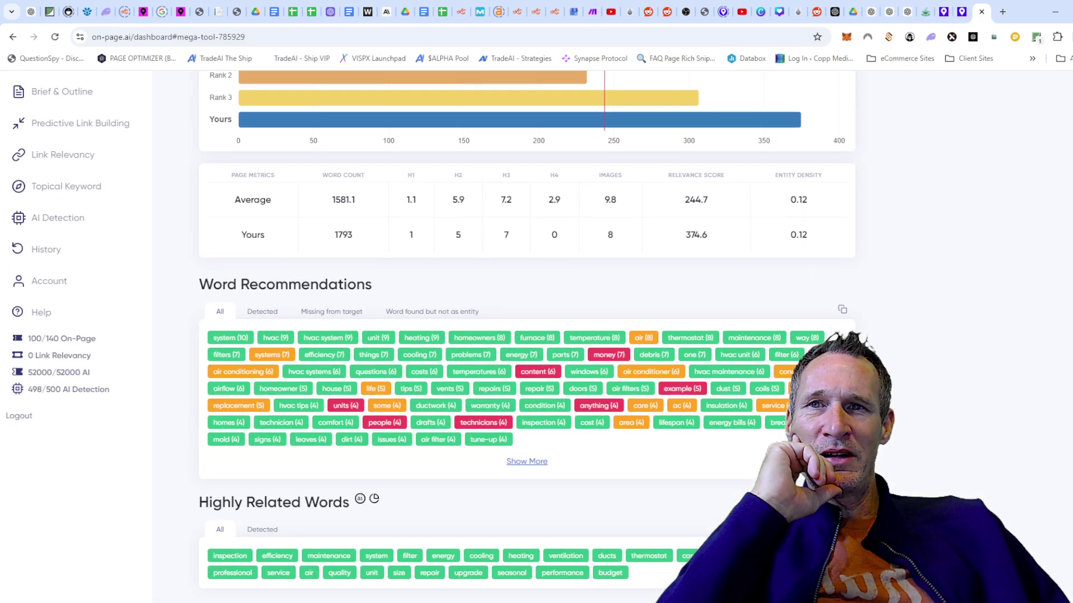
{"action": "scroll", "coordinate": [698, 387], "scroll_direction": "down", "scroll_amount": 1}
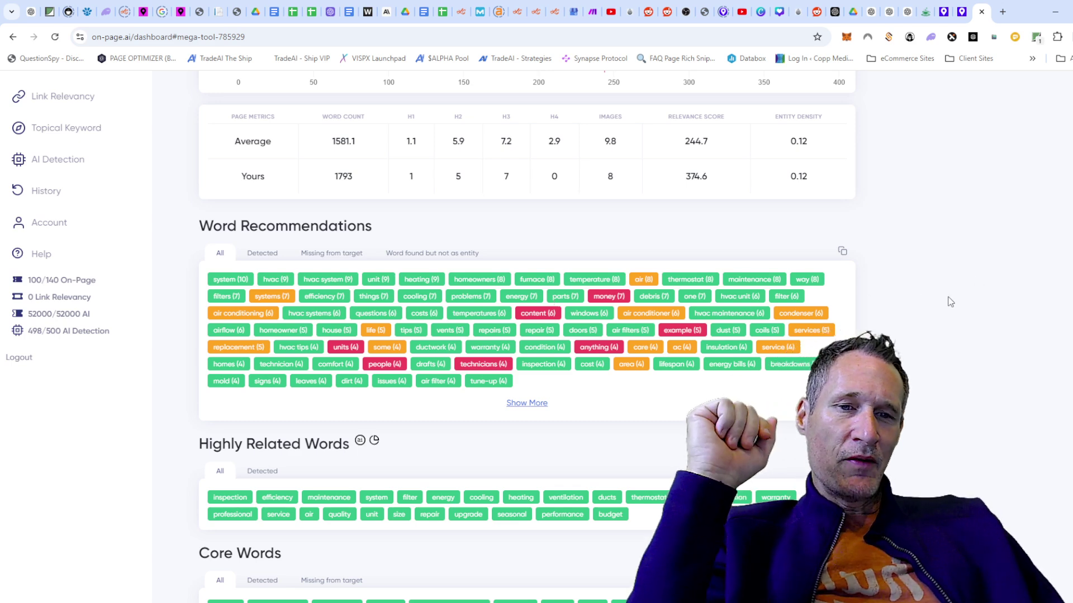
{"action": "left_click", "coordinate": [333, 254]}
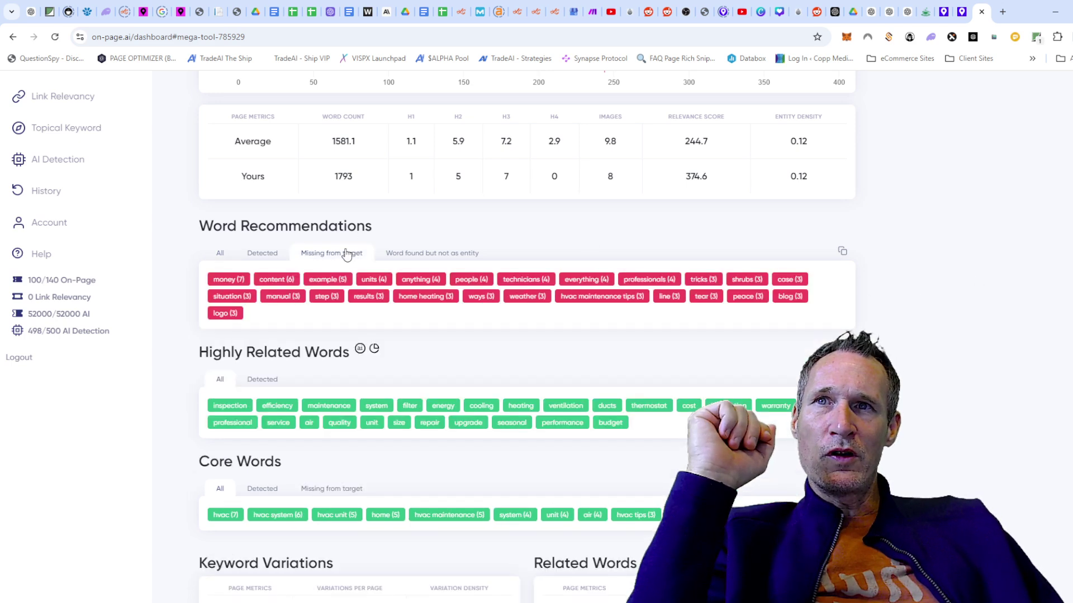
{"action": "left_click", "coordinate": [842, 252]}
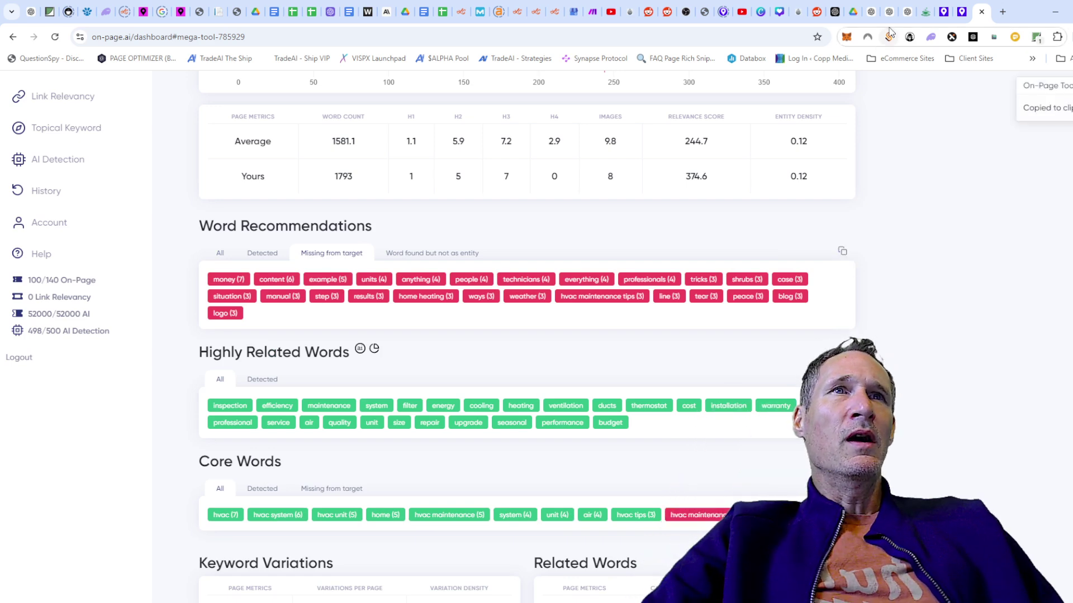
In ChatGPT, draft the prompt "Based on action item #6, give me a new section that includes".
{"action": "left_click", "coordinate": [906, 12]}
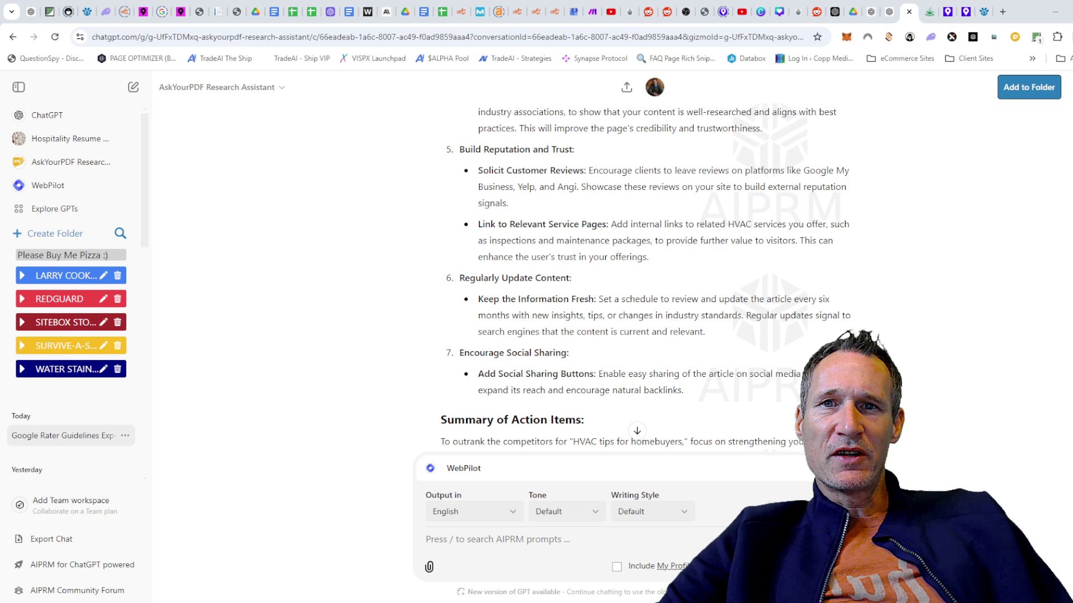
{"action": "type", "text": "Based"}
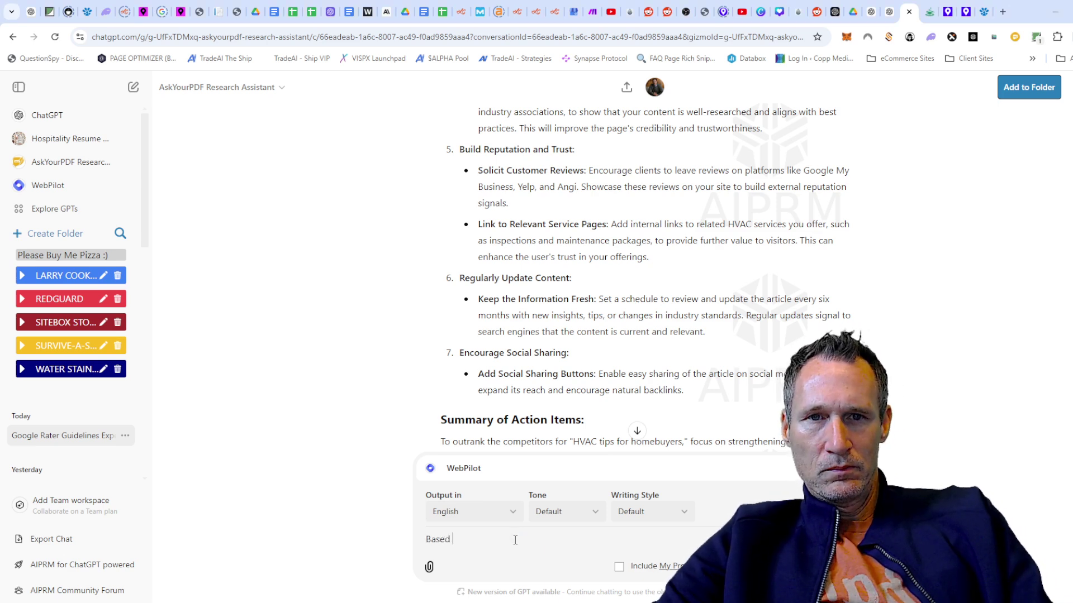
{"action": "type", "text": " on action item #6"}
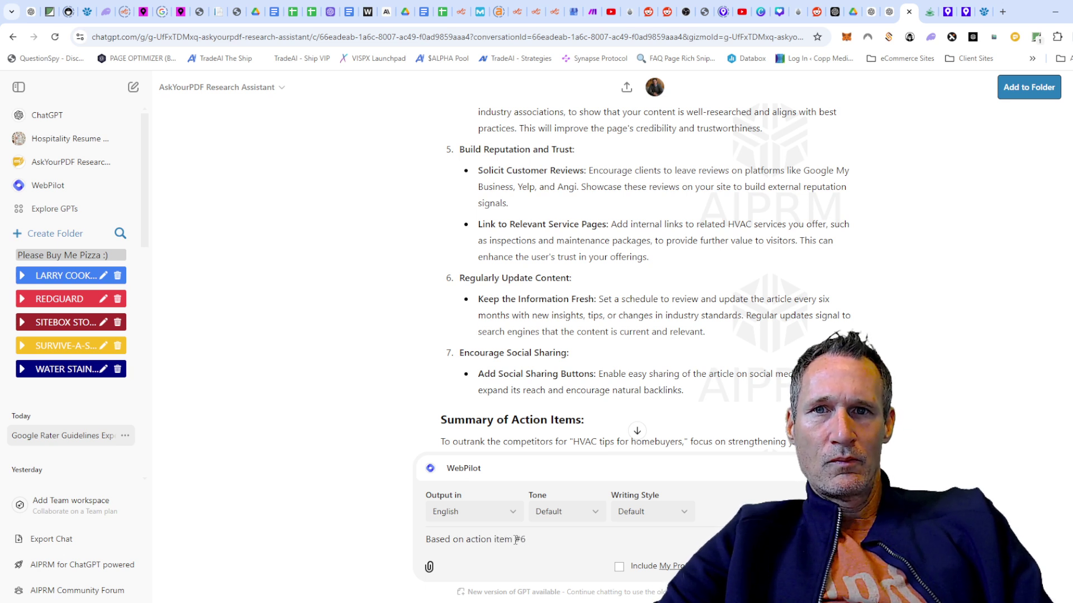
{"action": "type", "text": ", give"}
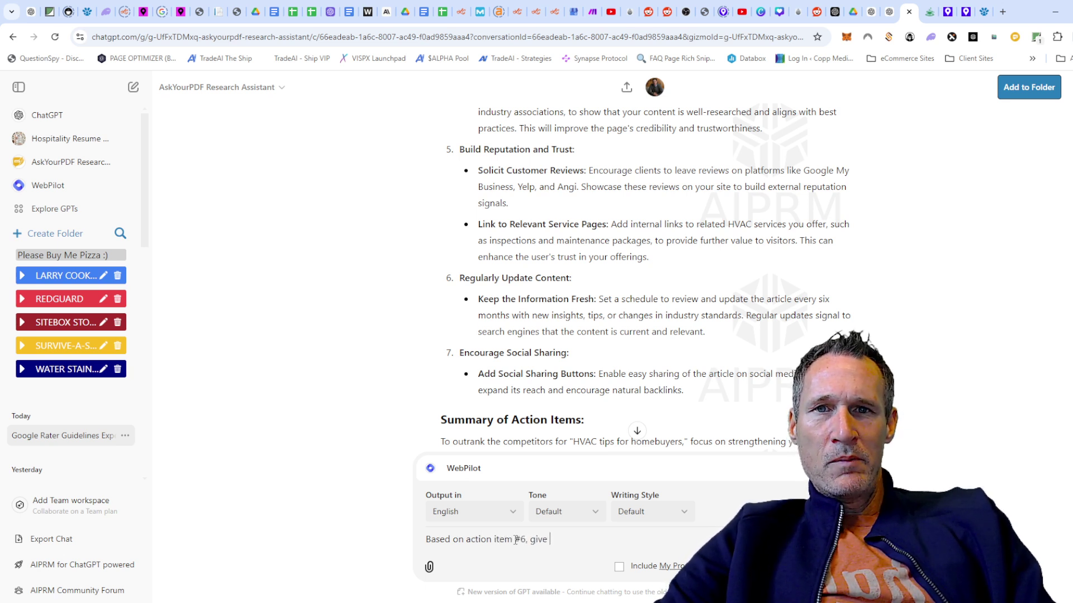
{"action": "type", "text": " m"}
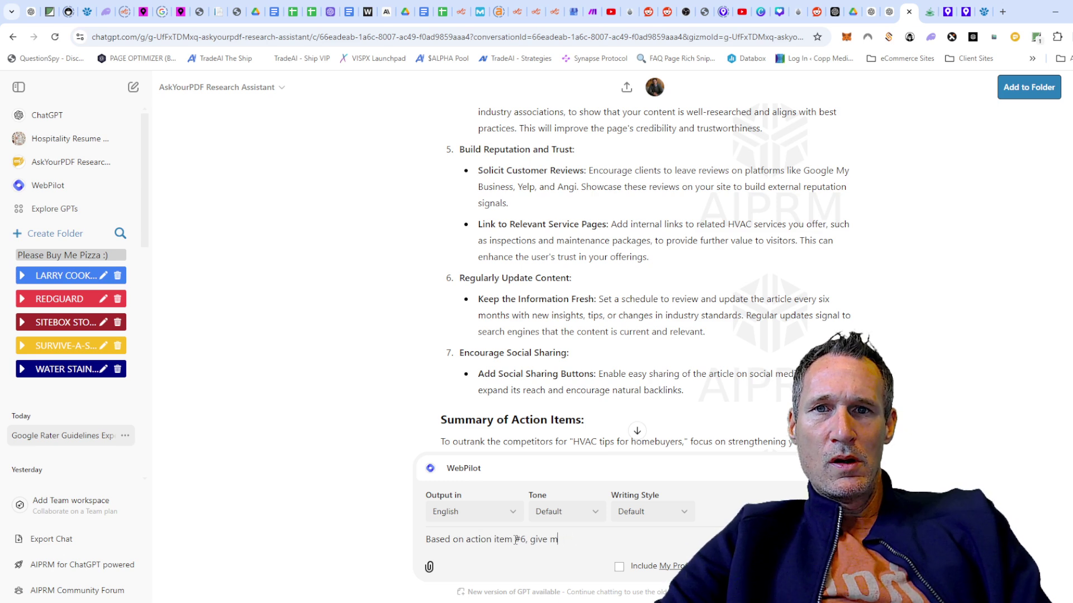
{"action": "type", "text": "a newnew section that includes"}
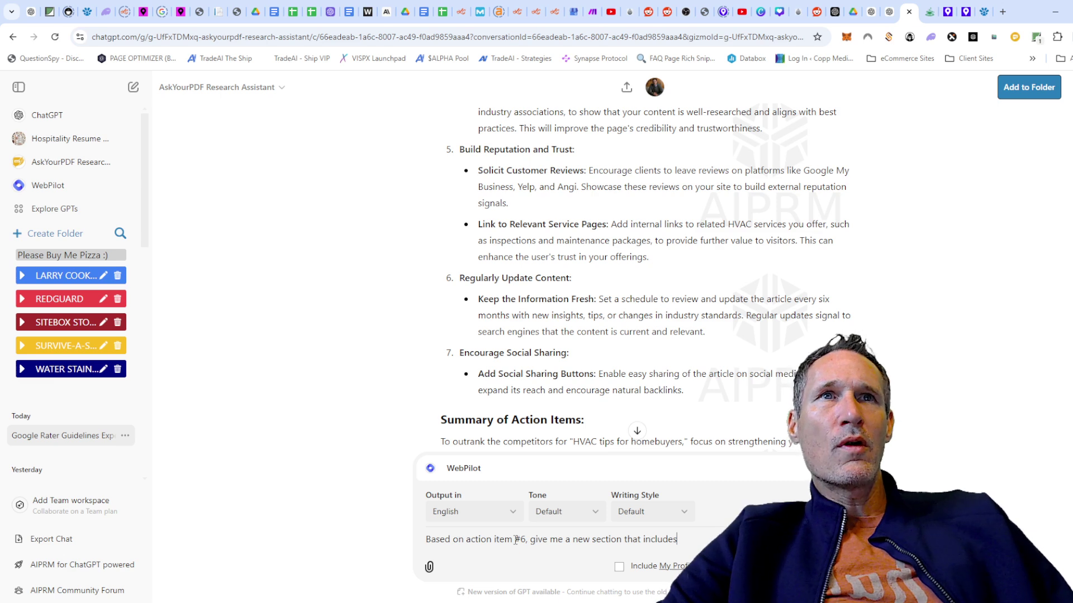
Switch to the On-Page.ai report, copy its comparison URL and open that homebuyers-and-sellers article in a new browser tab.
{"action": "left_click", "coordinate": [929, 15]}
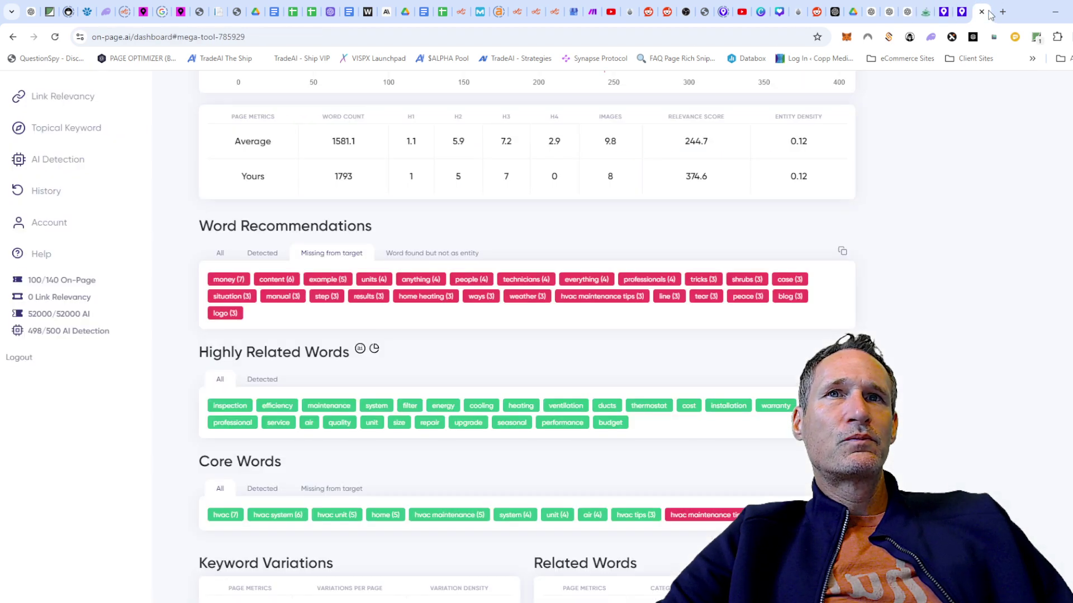
{"action": "left_click", "coordinate": [984, 12]}
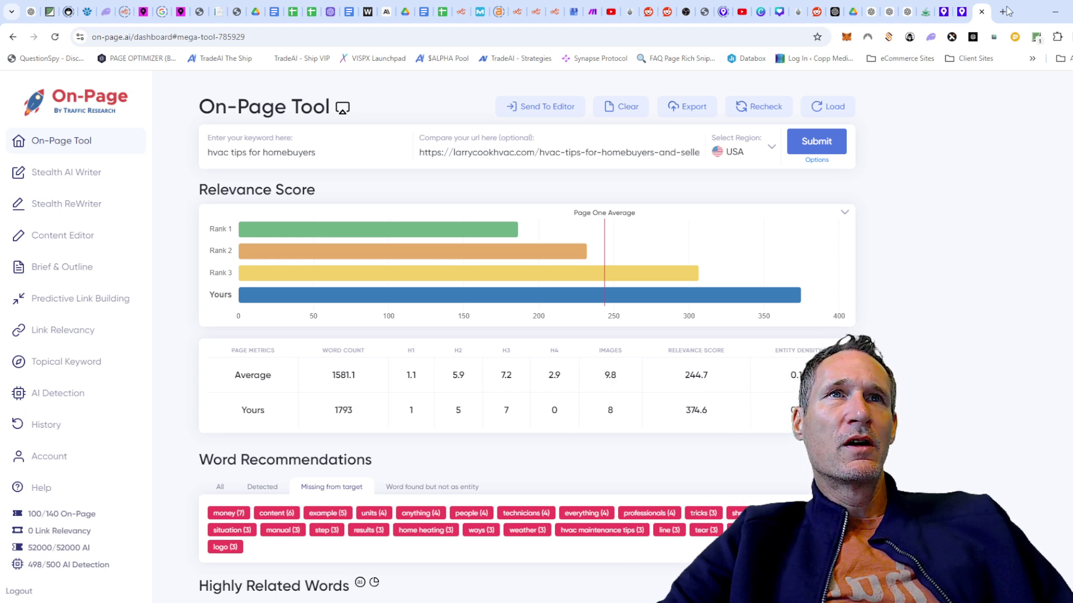
{"action": "left_click", "coordinate": [926, 13]}
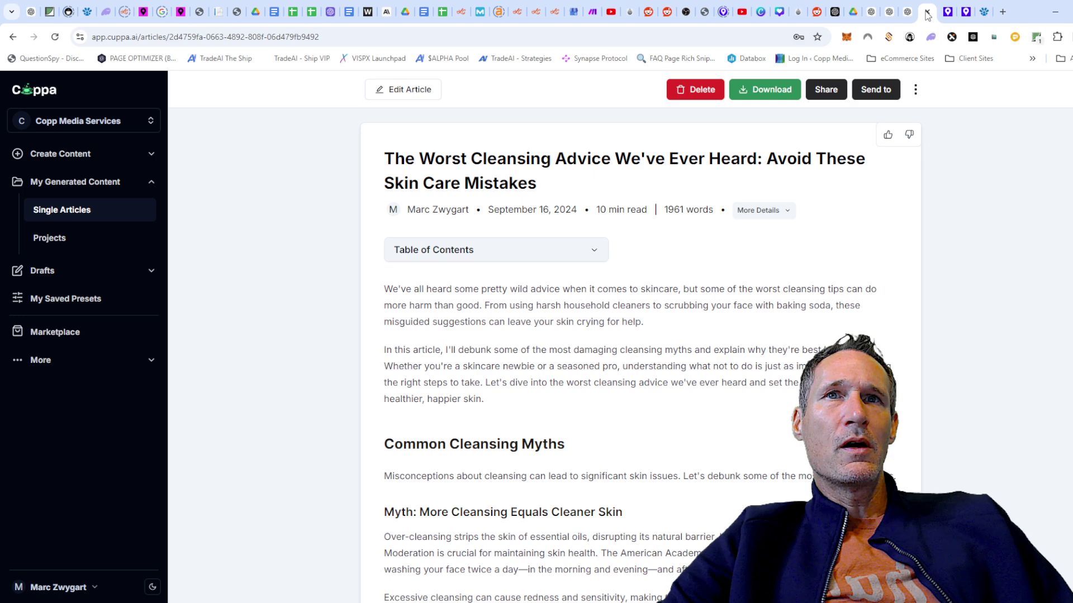
{"action": "left_click", "coordinate": [984, 12]}
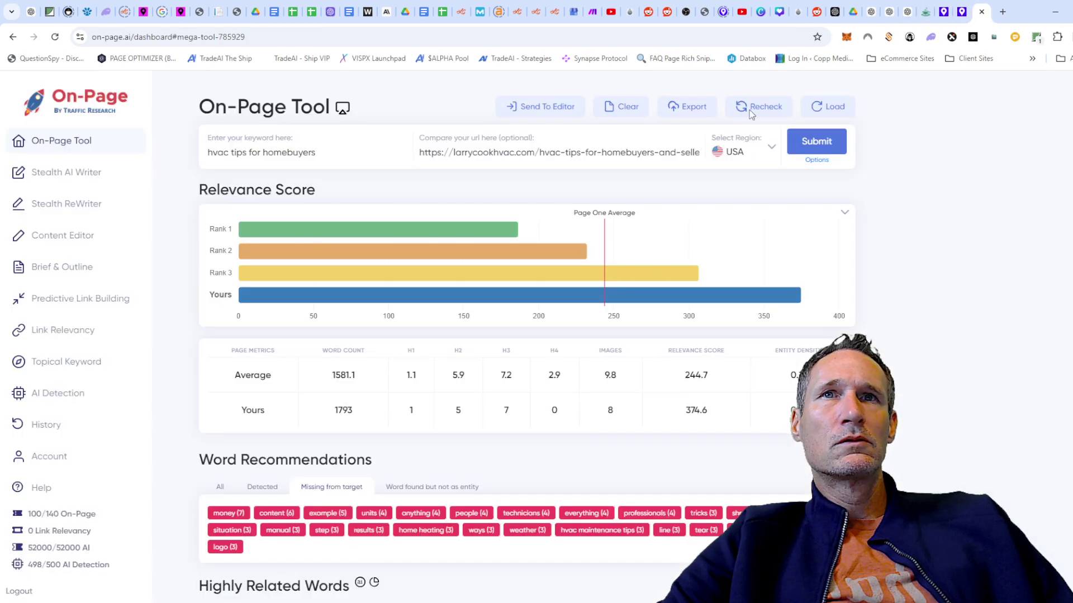
{"action": "triple_click", "coordinate": [634, 151]}
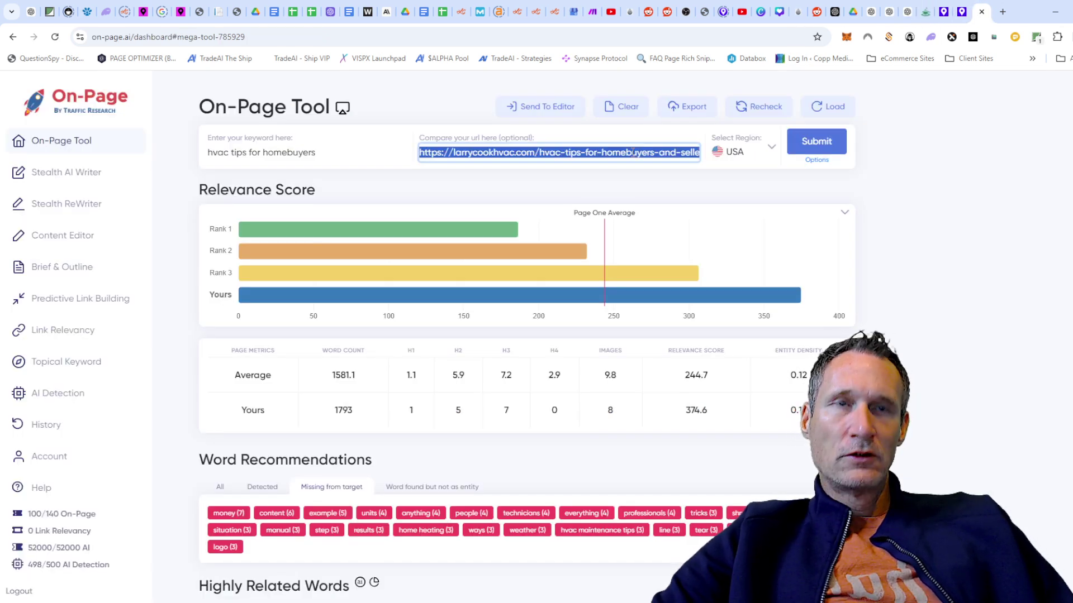
{"action": "key", "text": "ctrl+t"}
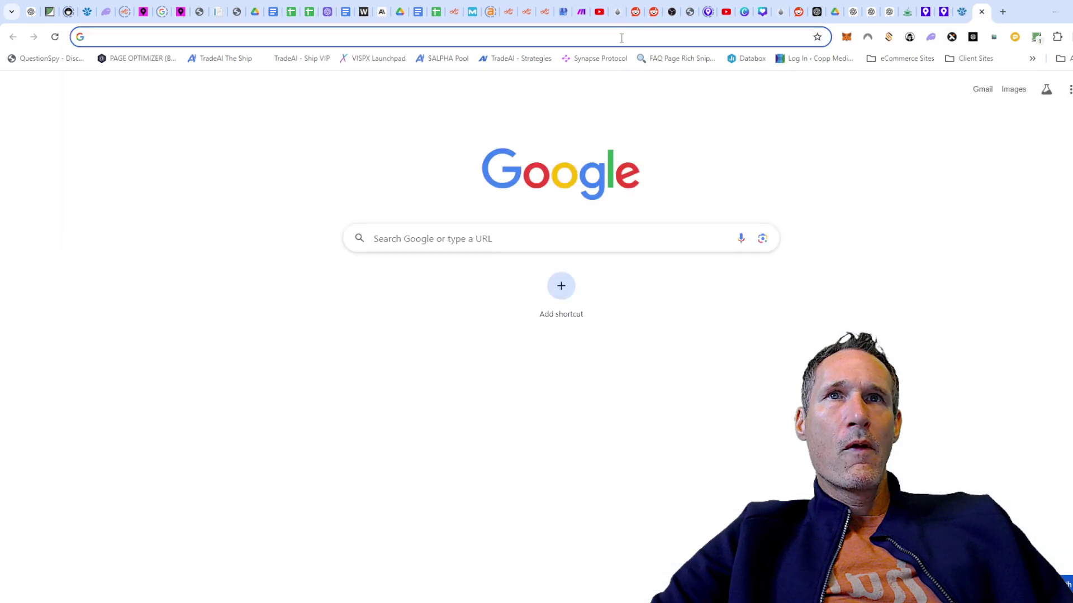
{"action": "key", "text": "ctrl+v"}
{"action": "key", "text": "Return"}
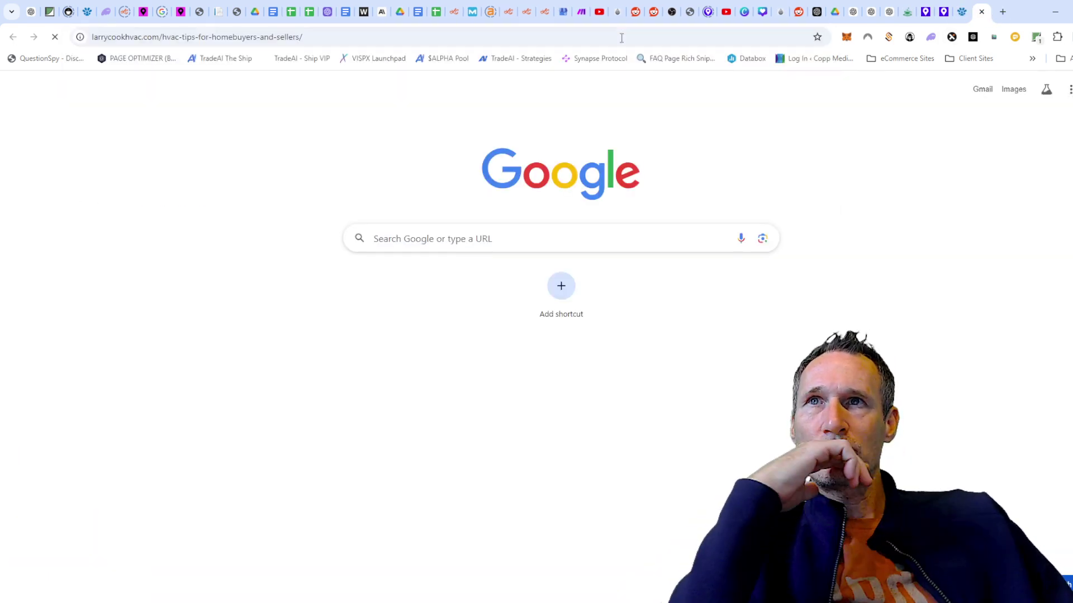
Review the live HVAC article's buyer tips, inspection checklist and important home-buying questions sections.
{"action": "scroll", "coordinate": [721, 271], "scroll_direction": "down", "scroll_amount": 8}
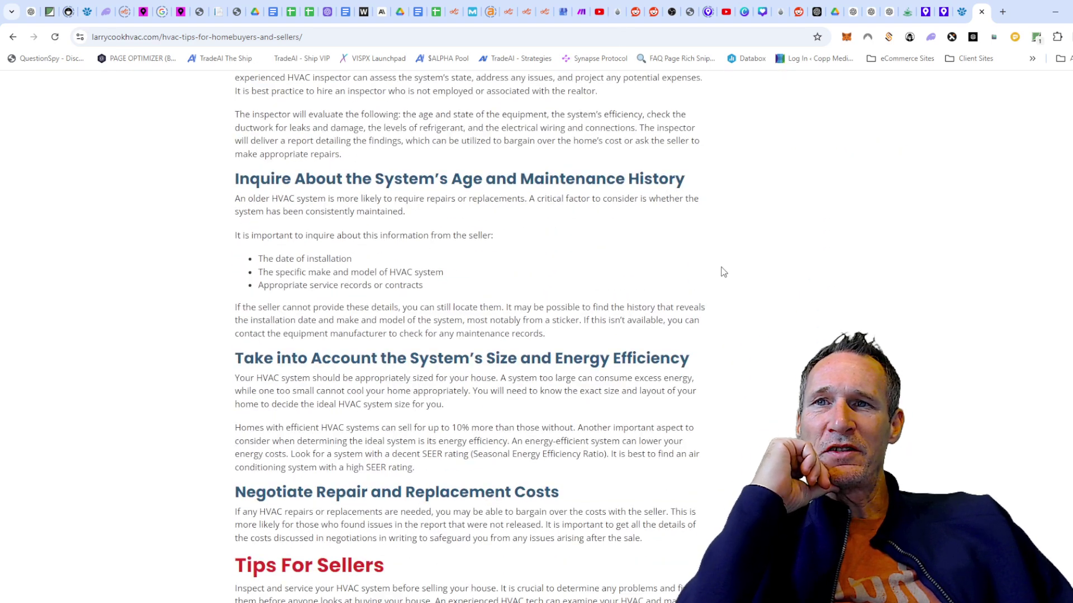
{"action": "scroll", "coordinate": [721, 272], "scroll_direction": "down", "scroll_amount": 15}
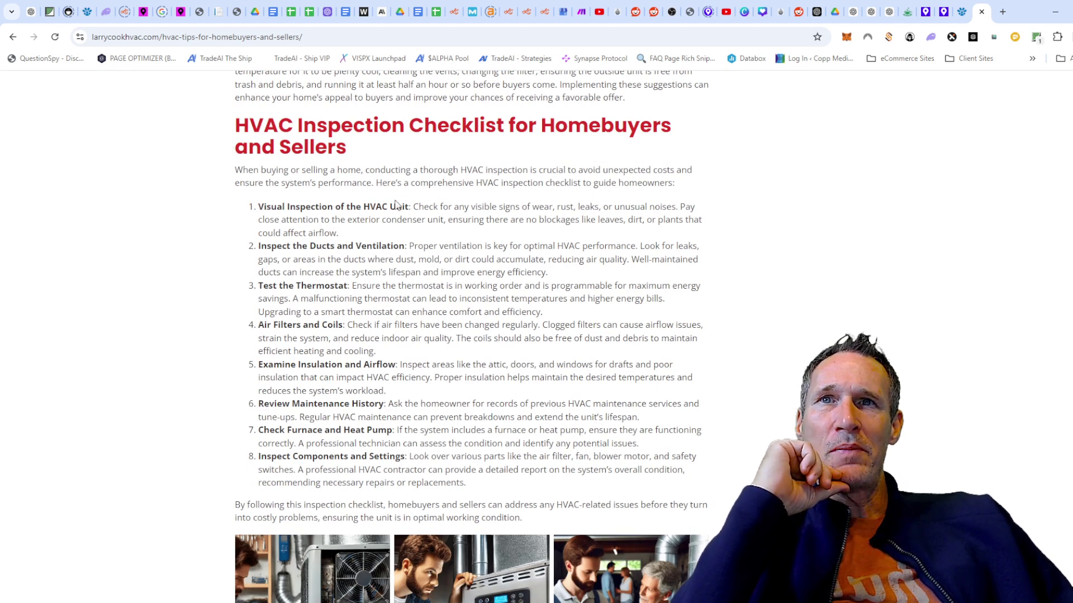
{"action": "scroll", "coordinate": [457, 204], "scroll_direction": "down", "scroll_amount": 1}
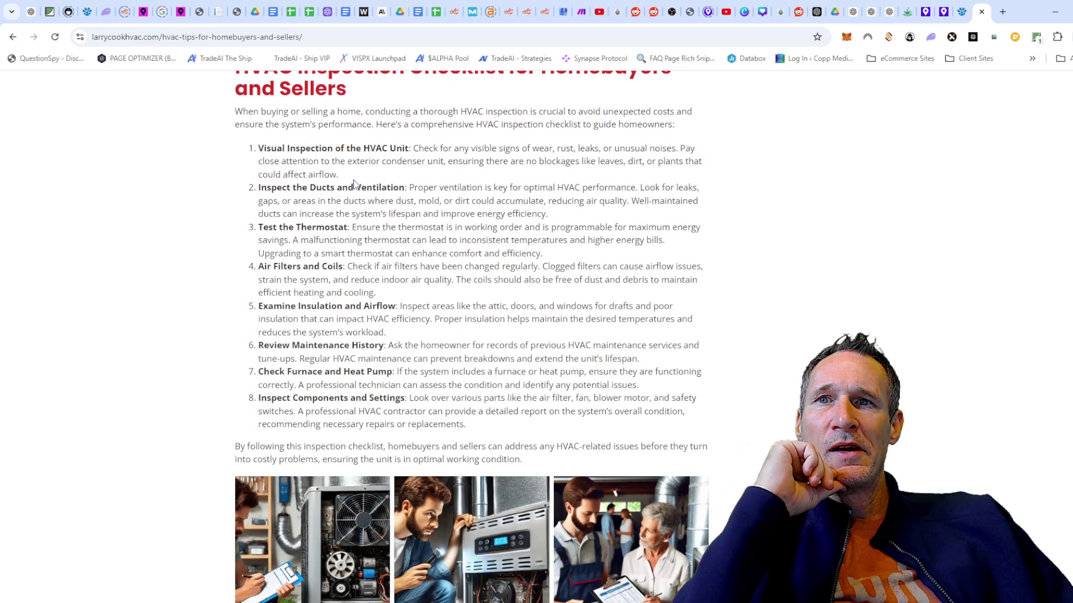
{"action": "scroll", "coordinate": [369, 193], "scroll_direction": "down", "scroll_amount": 2}
{"action": "scroll", "coordinate": [370, 193], "scroll_direction": "down", "scroll_amount": 13}
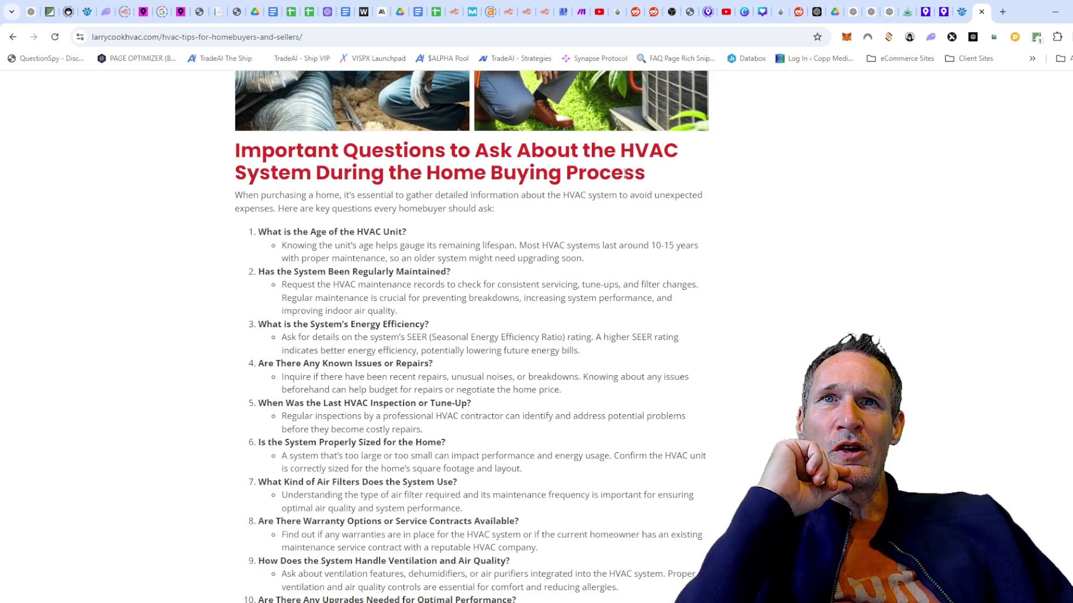
{"action": "scroll", "coordinate": [439, 297], "scroll_direction": "down", "scroll_amount": 2}
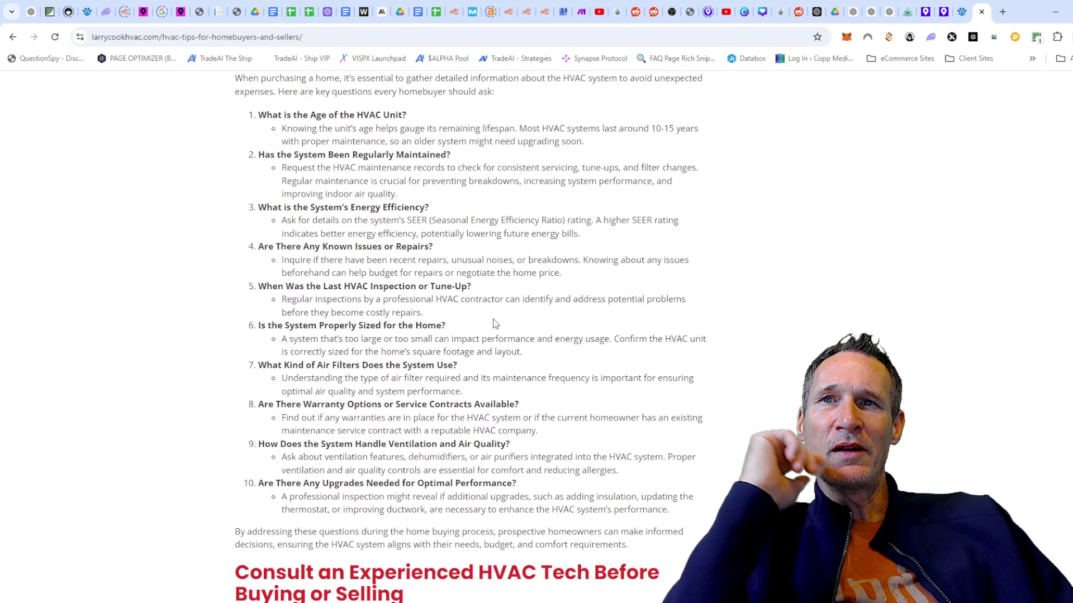
{"action": "scroll", "coordinate": [493, 322], "scroll_direction": "up", "scroll_amount": 1}
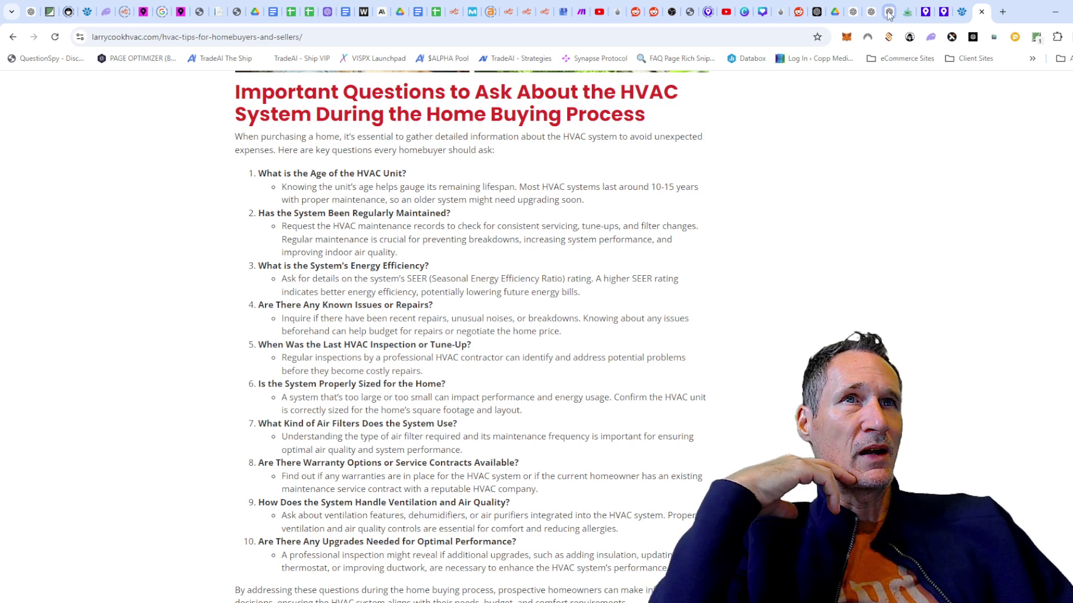
Switch back to On-Page.ai, send the "hvac tips for homebuyers" report to the content editor, and return to the report.
{"action": "left_click", "coordinate": [961, 12]}
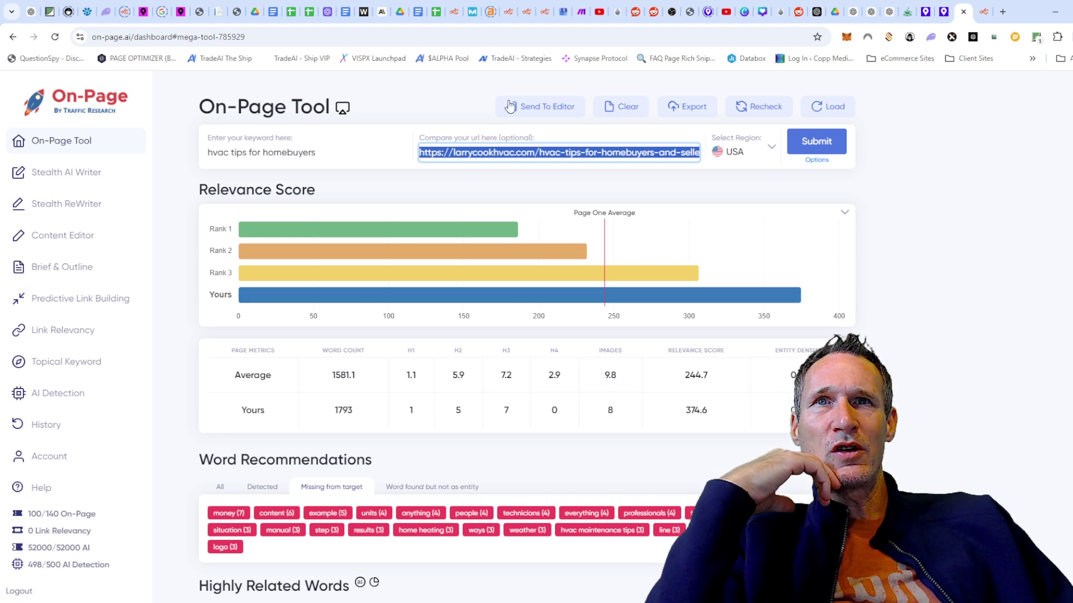
{"action": "left_click", "coordinate": [544, 106]}
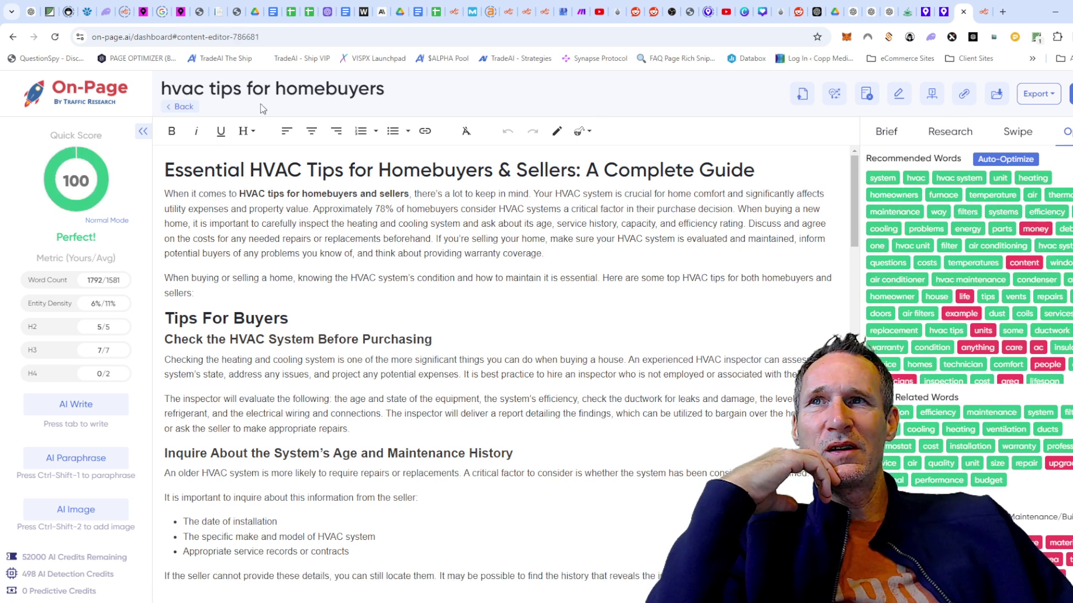
{"action": "left_click", "coordinate": [180, 111]}
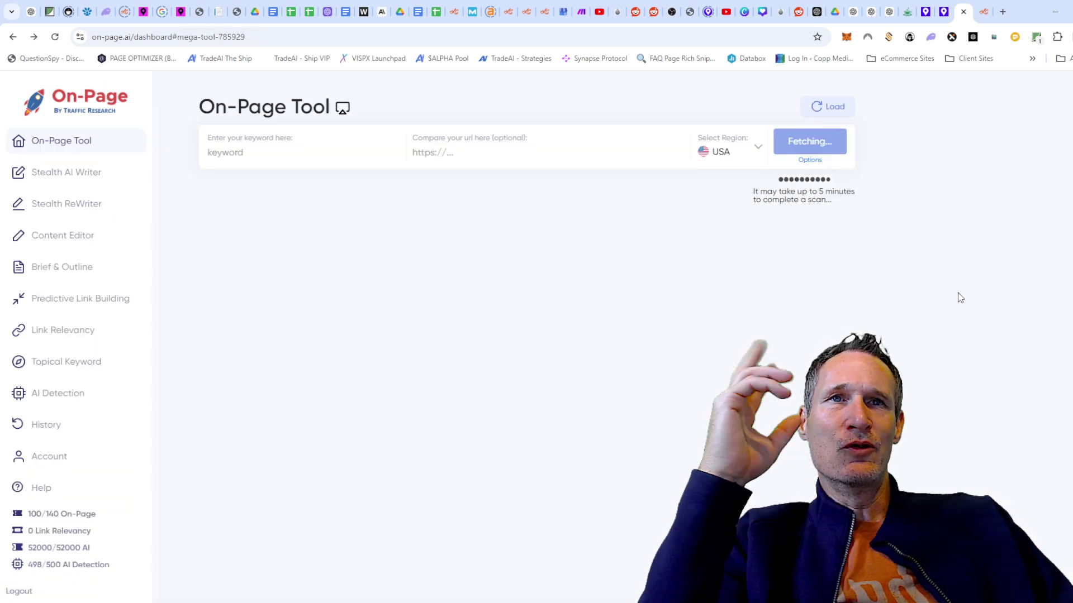
Examine the reloaded report's word recommendations, core words, keyword variations and related words.
{"action": "scroll", "coordinate": [903, 266], "scroll_direction": "down", "scroll_amount": 9}
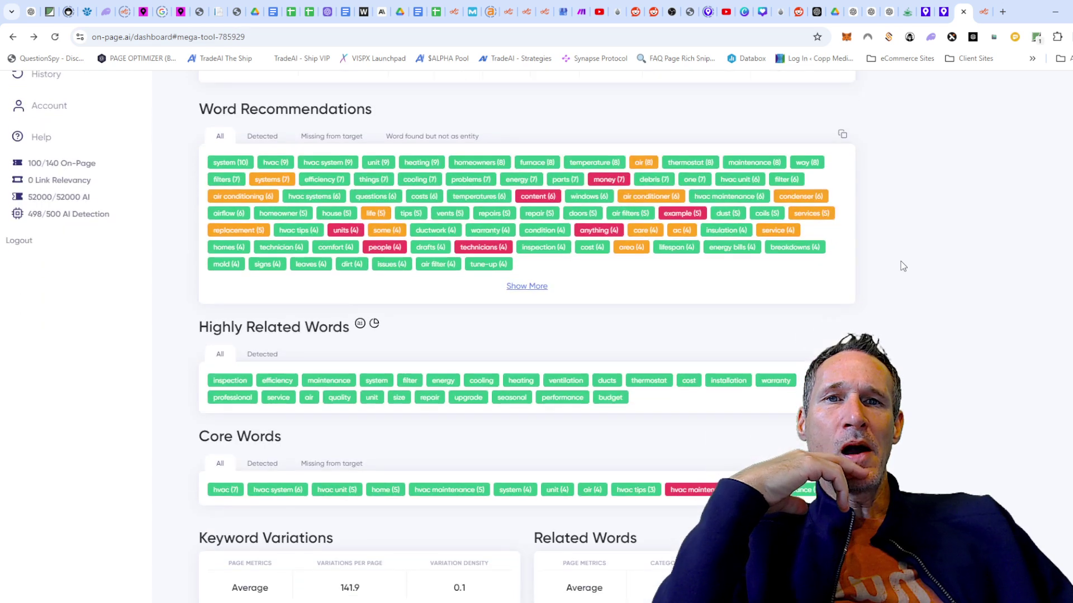
{"action": "scroll", "coordinate": [903, 267], "scroll_direction": "down", "scroll_amount": 2}
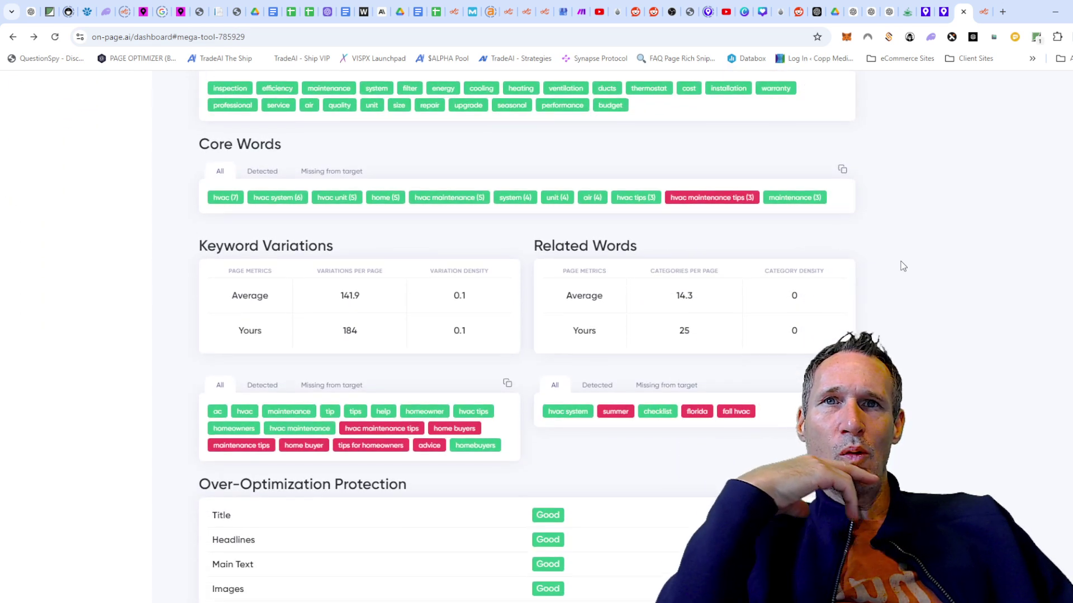
{"action": "scroll", "coordinate": [903, 267], "scroll_direction": "up", "scroll_amount": 11}
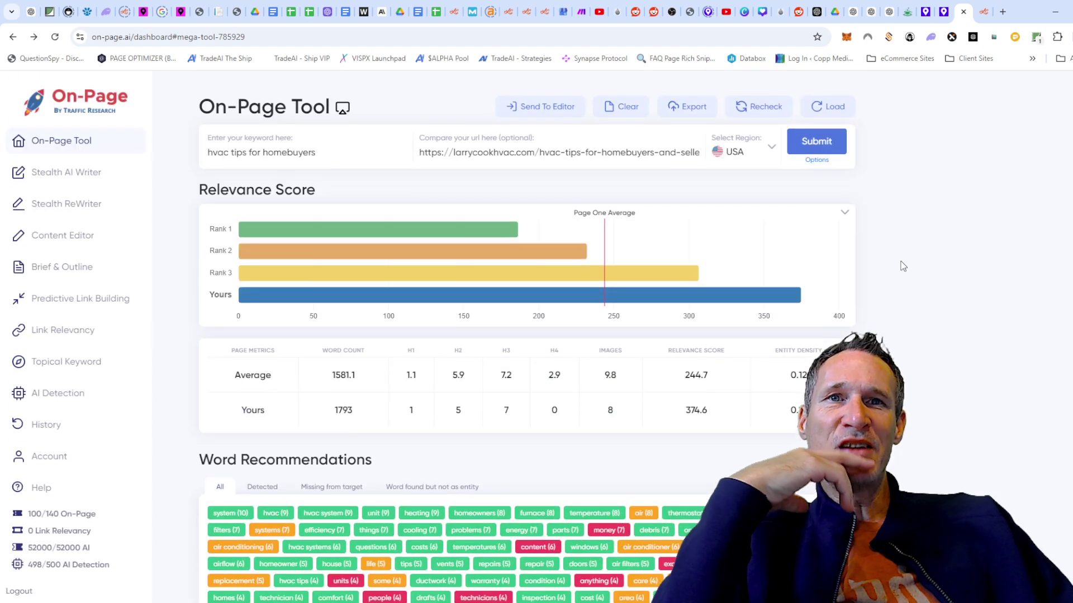